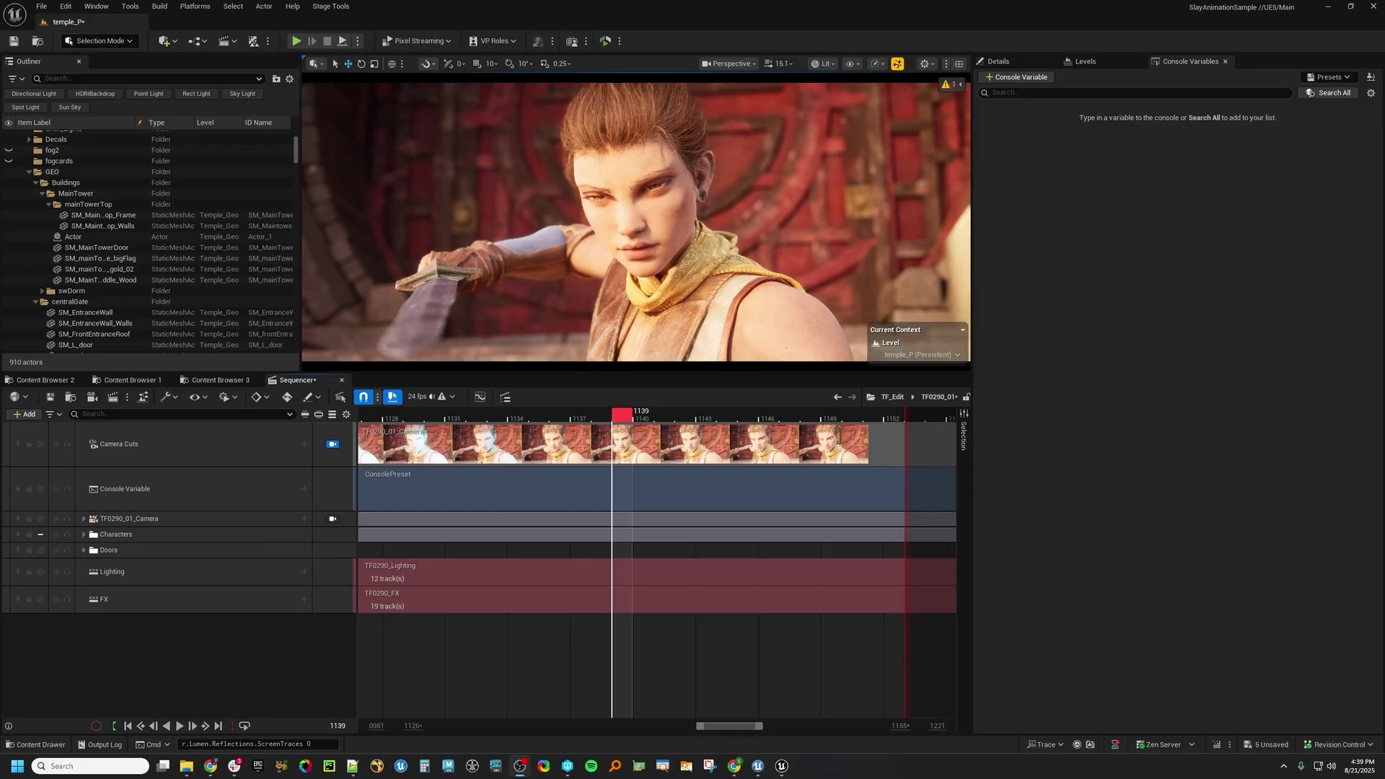
# Search the plugins for "console" to check the Console Variables Editor, and locate the Console Variables window entry
pyautogui.click(96, 6)
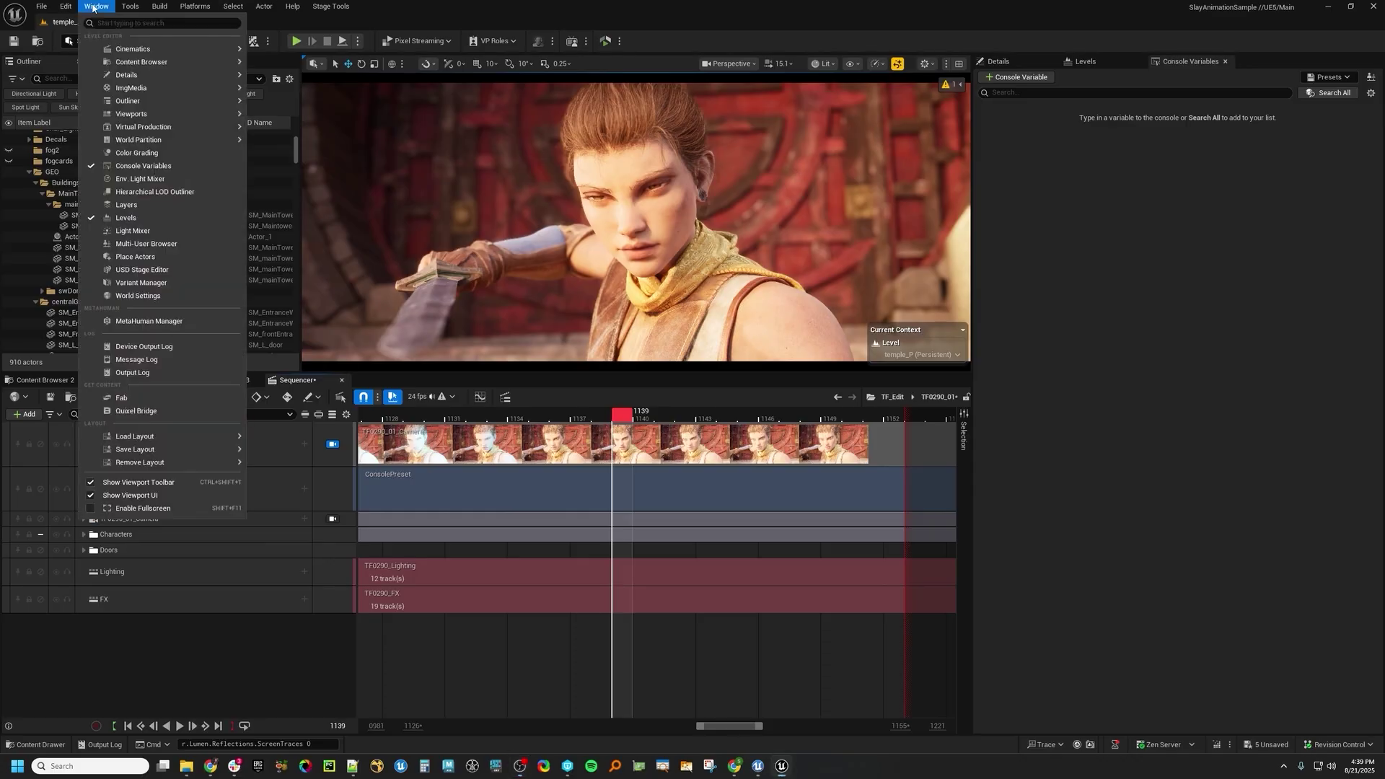
pyautogui.click(193, 166)
pyautogui.click(66, 5)
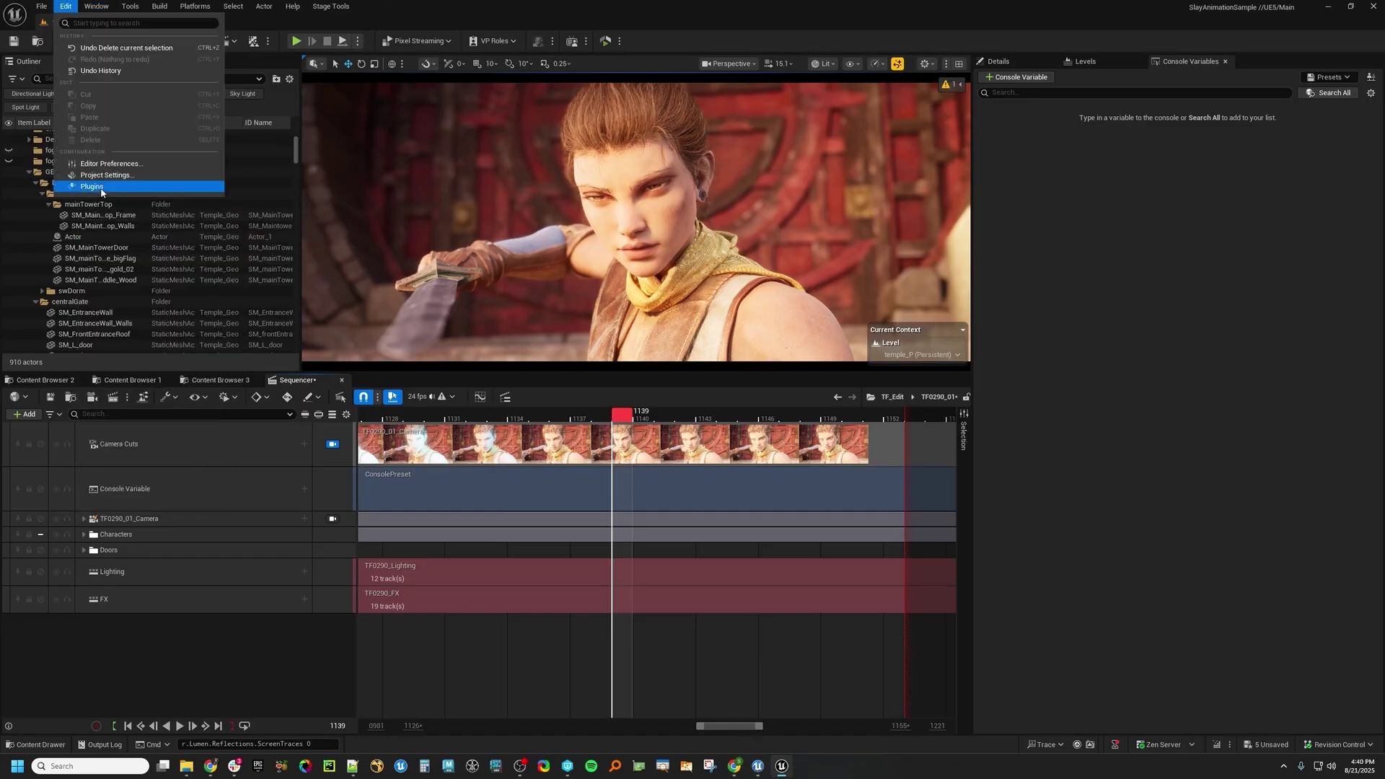
pyautogui.click(94, 189)
pyautogui.click(690, 330)
pyautogui.write('console')
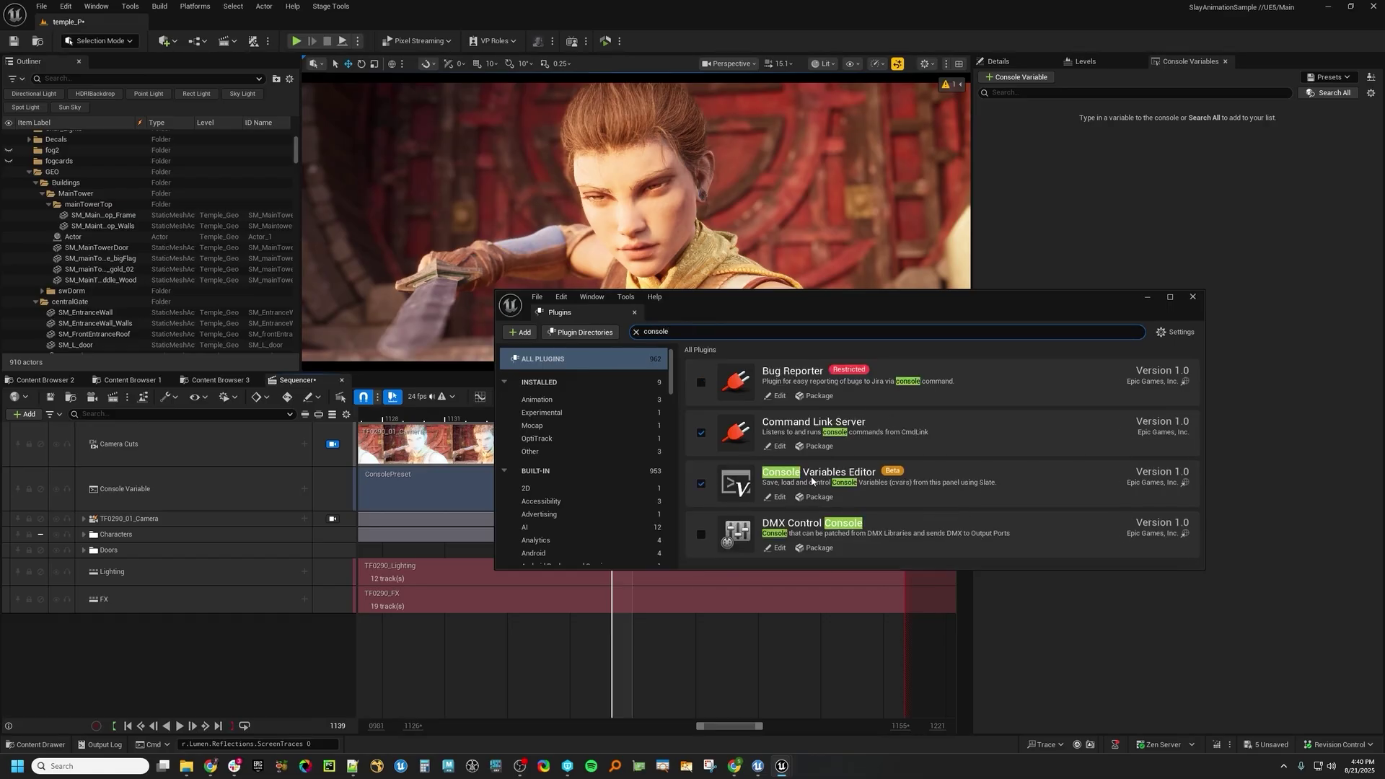
pyautogui.click(1192, 297)
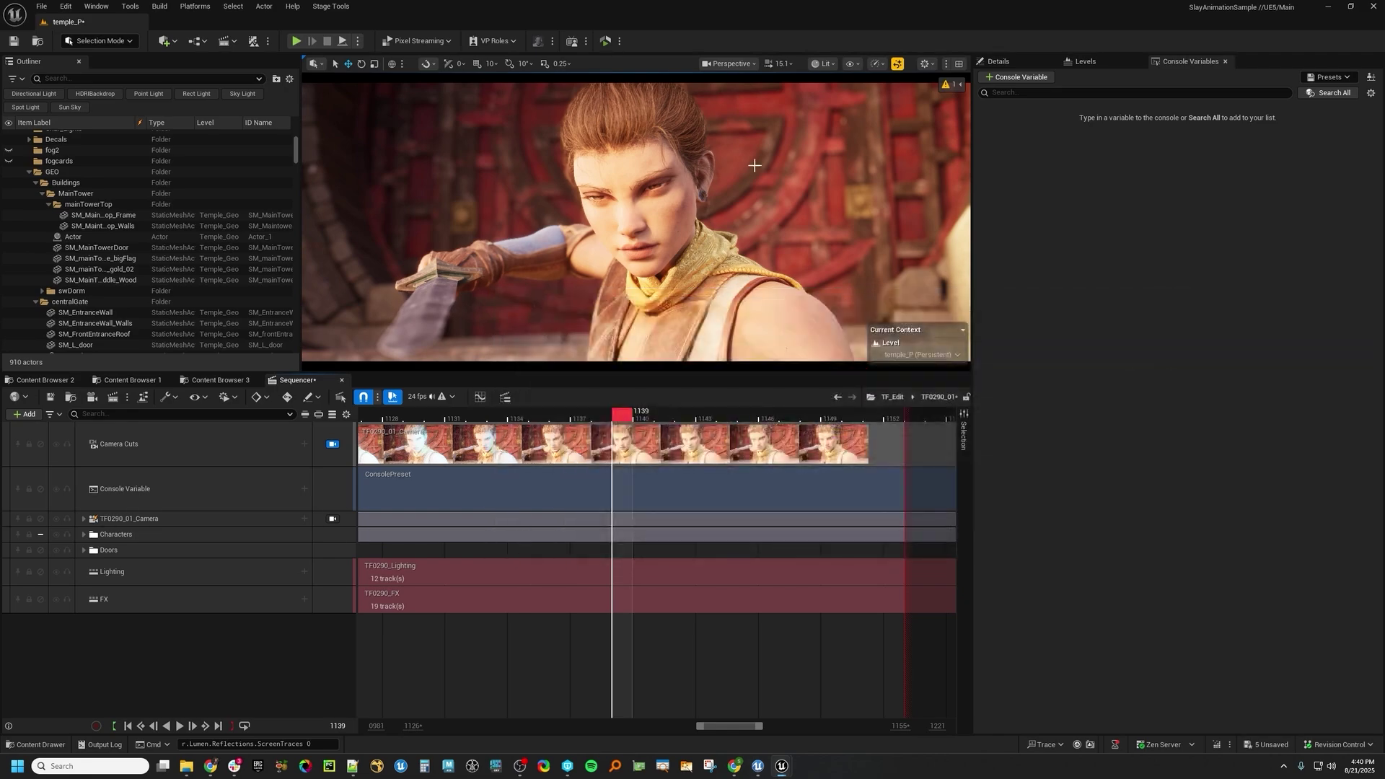
pyautogui.click(95, 6)
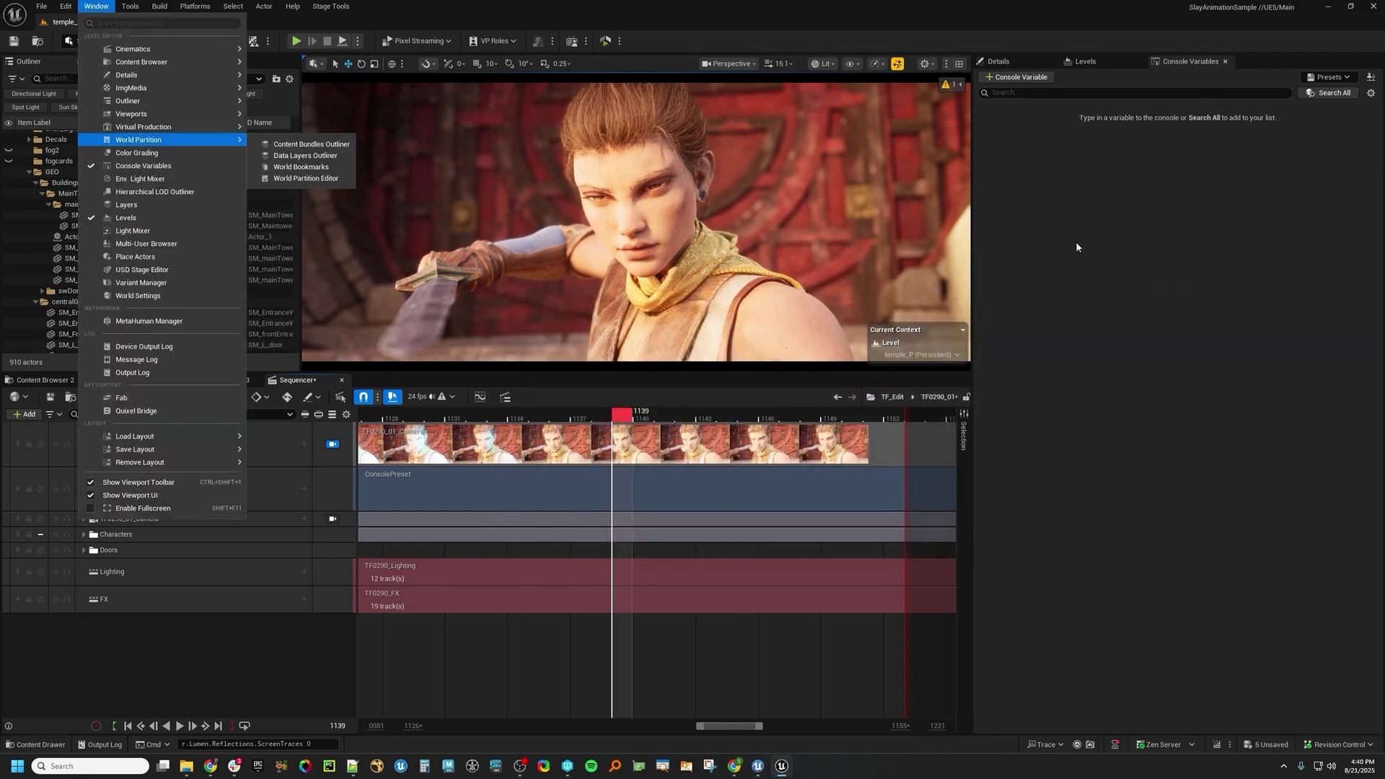
pyautogui.click(1183, 76)
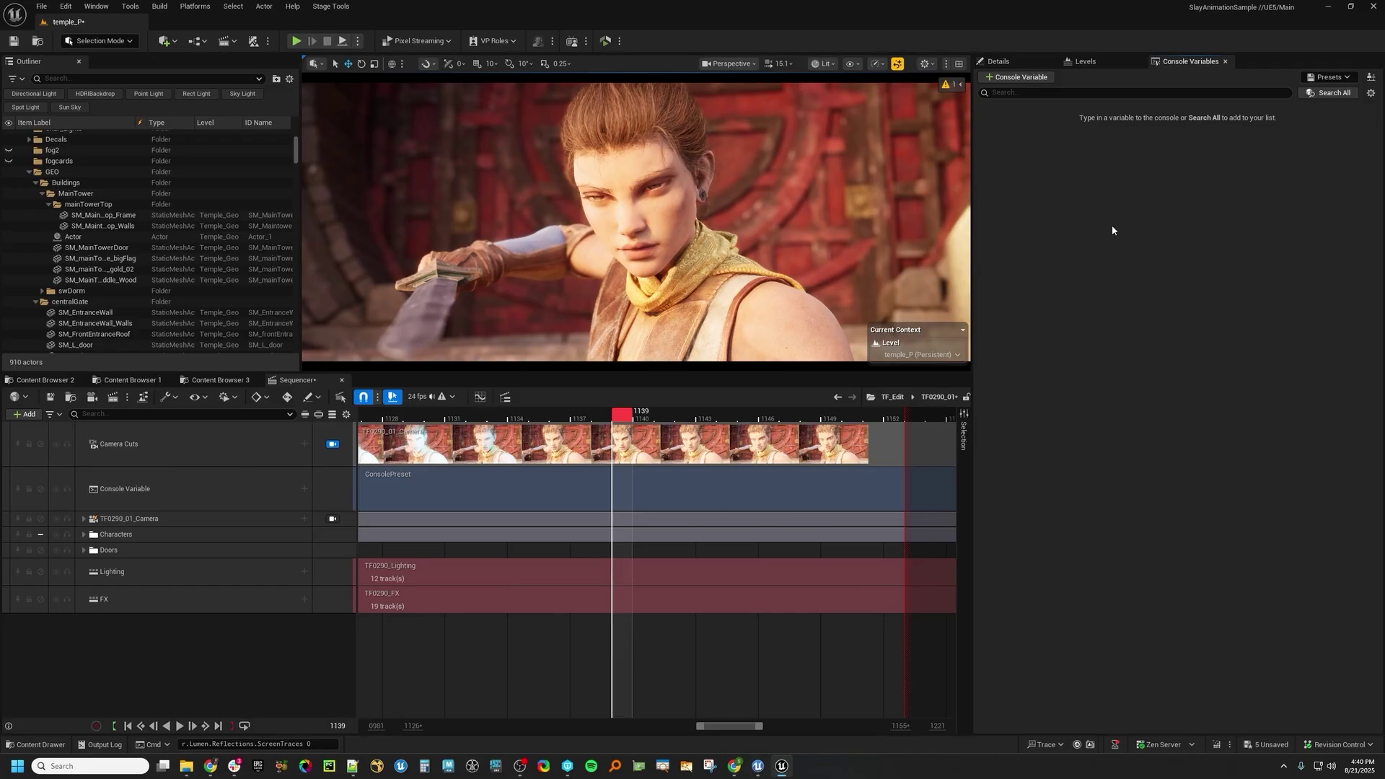
# Add r.HairStrands.SkyLighting.SampleCount to the tracked console variables
pyautogui.click(1085, 92)
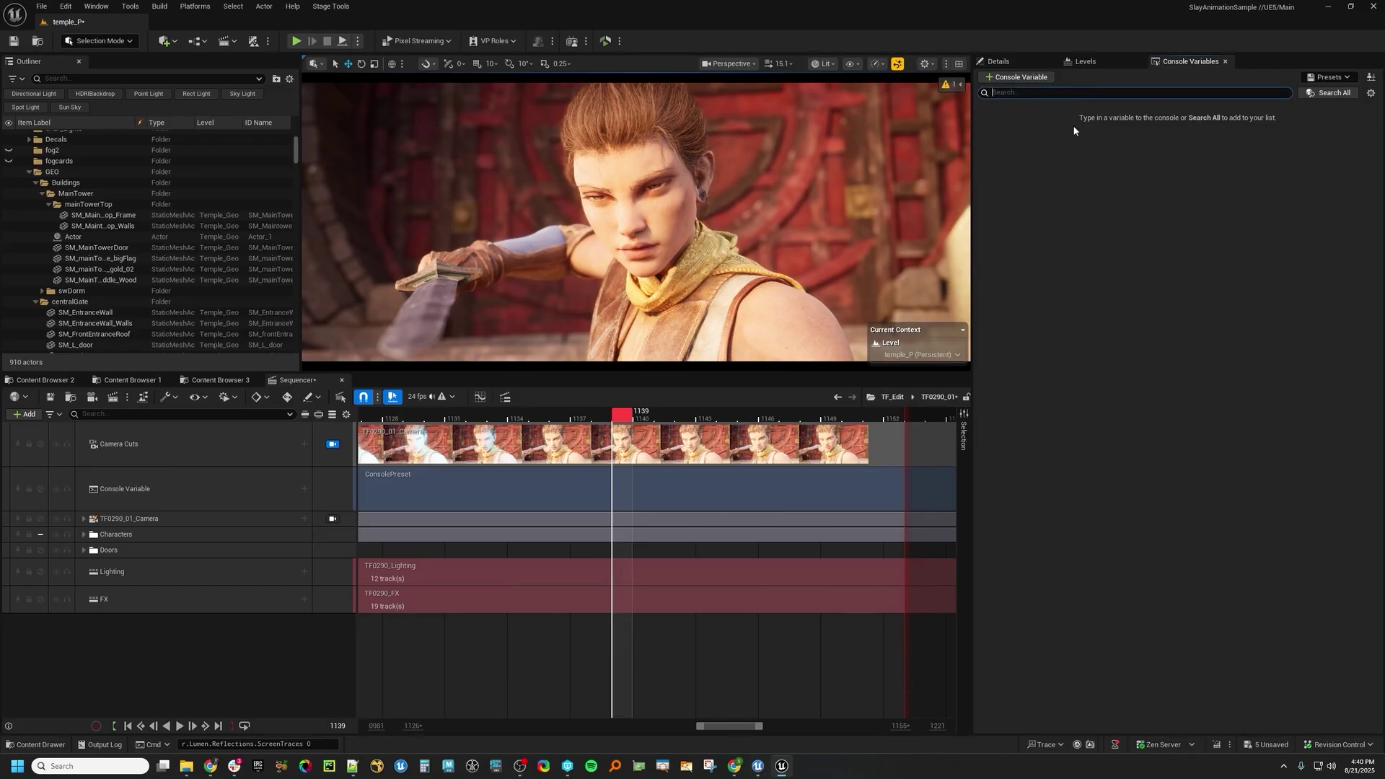
pyautogui.click(1011, 82)
pyautogui.write('r.HairStrands.sky')
pyautogui.hotkey('ctrl', 'a')
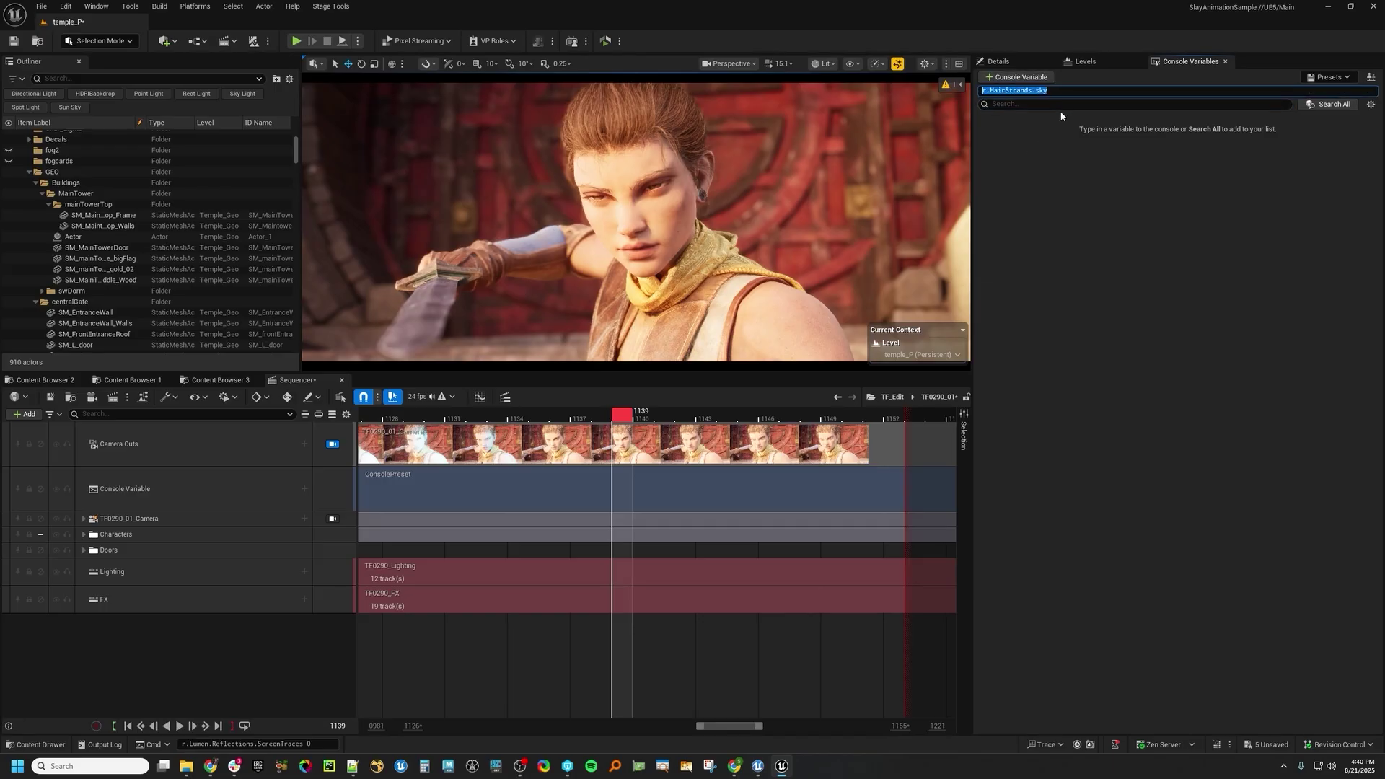
pyautogui.press('BackSpace')
pyautogui.write('r.hairt')
pyautogui.press('BackSpace')
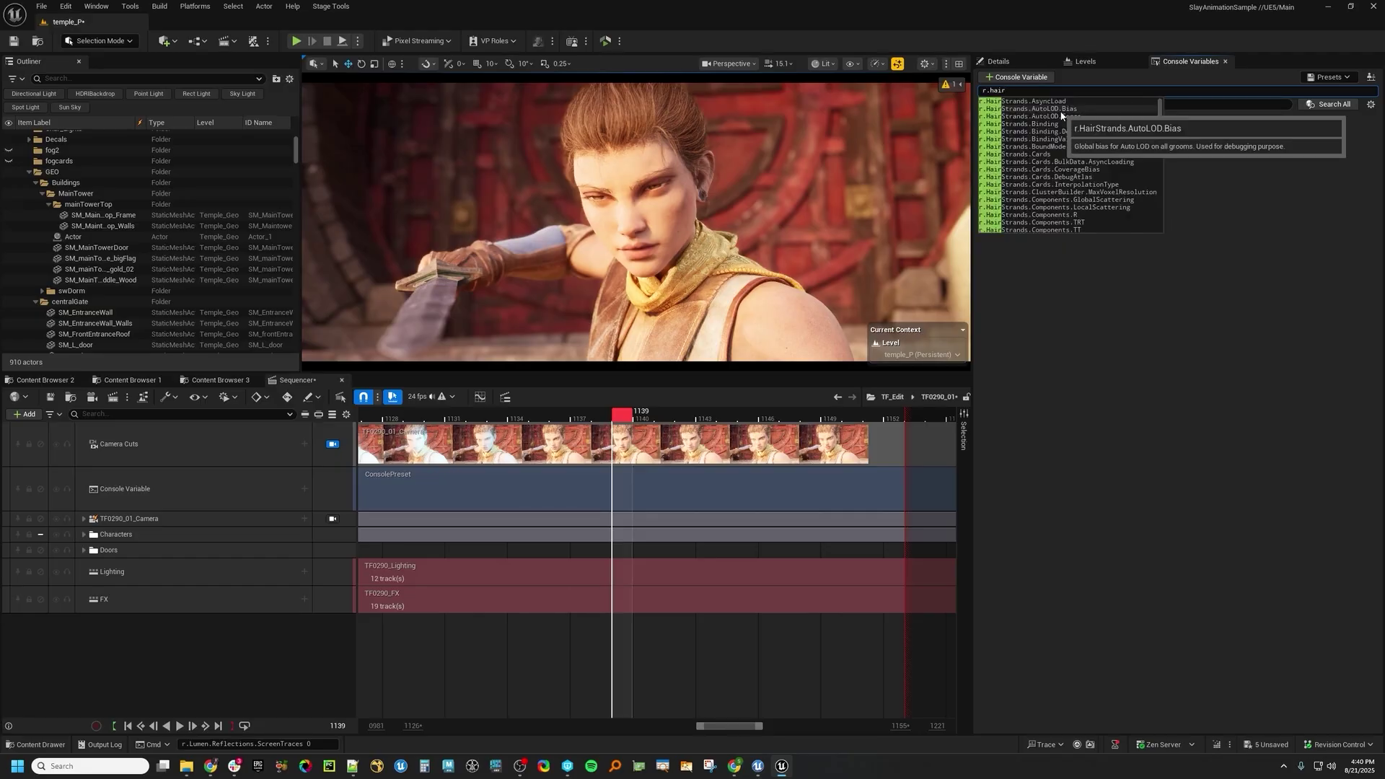
pyautogui.write('strands')
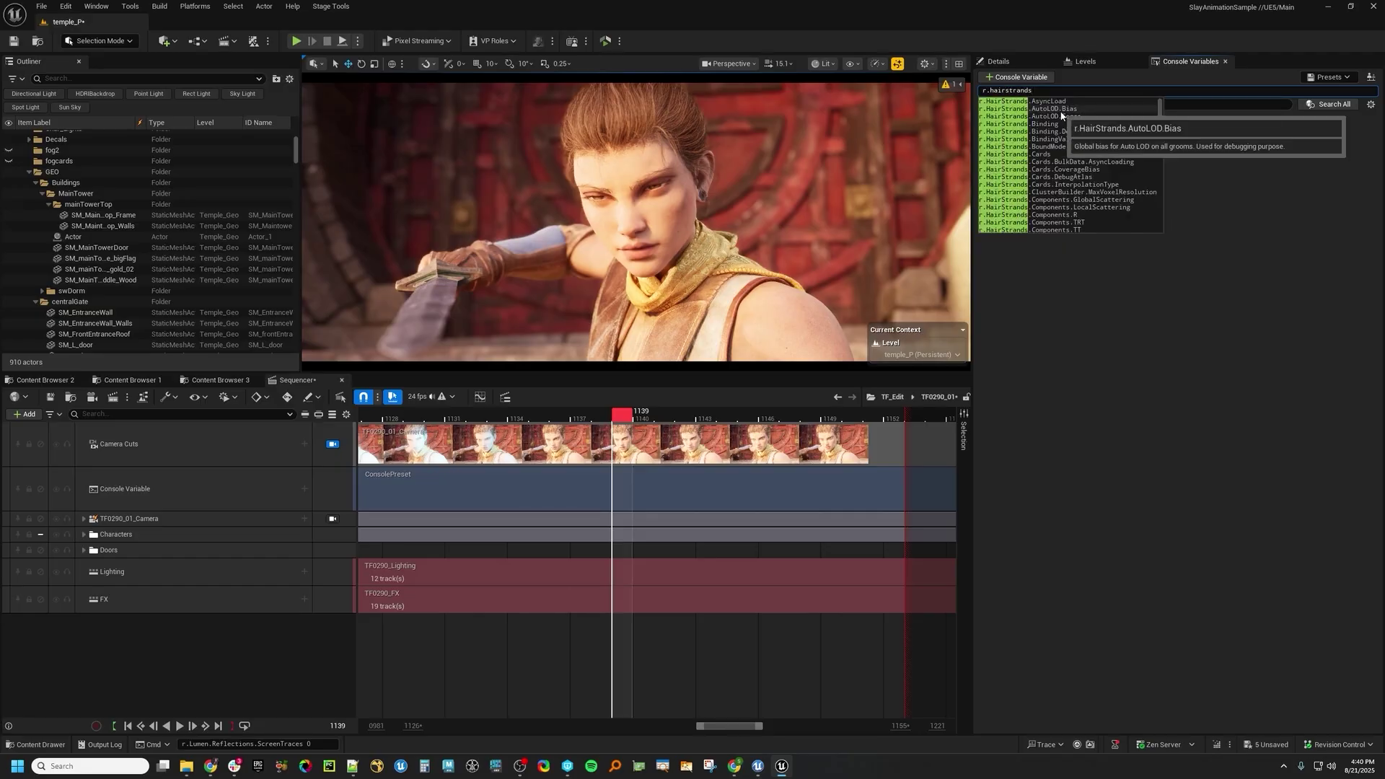
pyautogui.write('.sky')
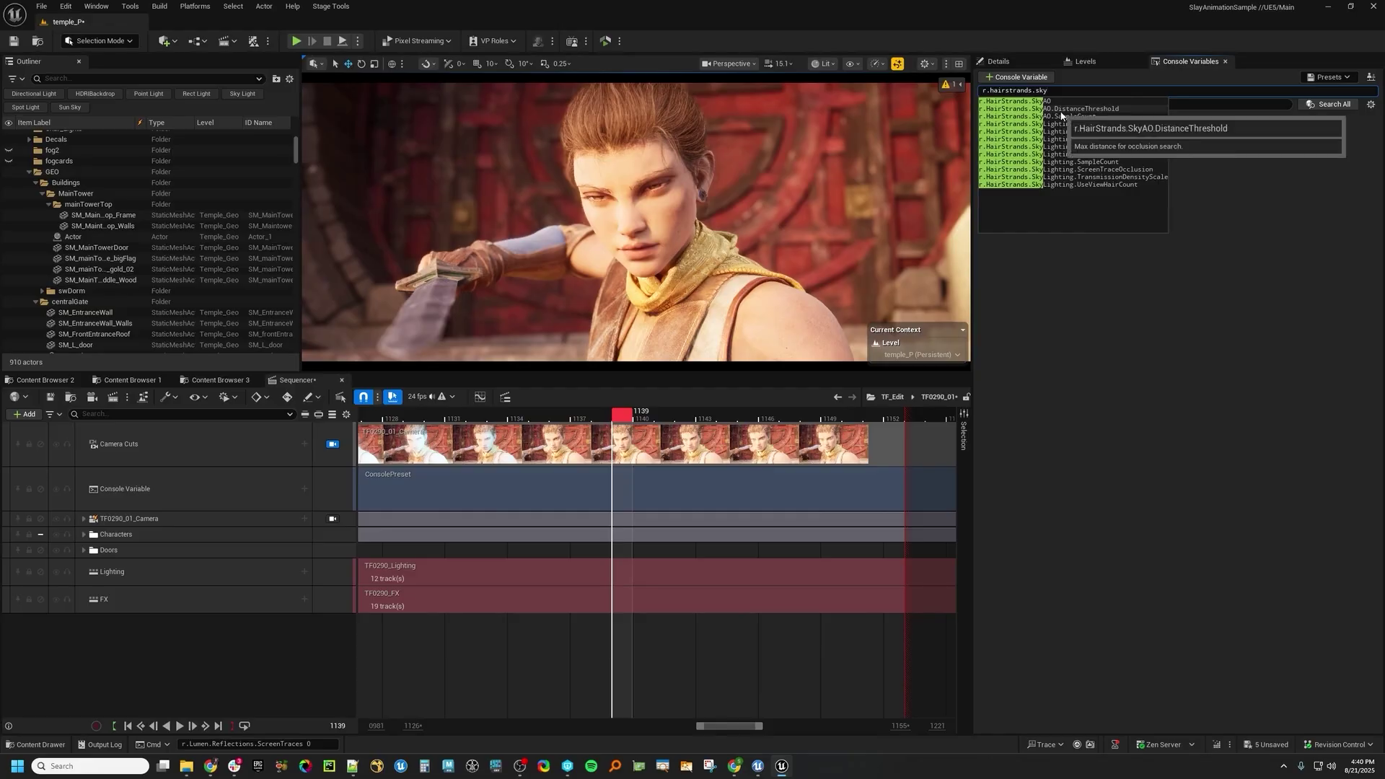
pyautogui.click(1100, 161)
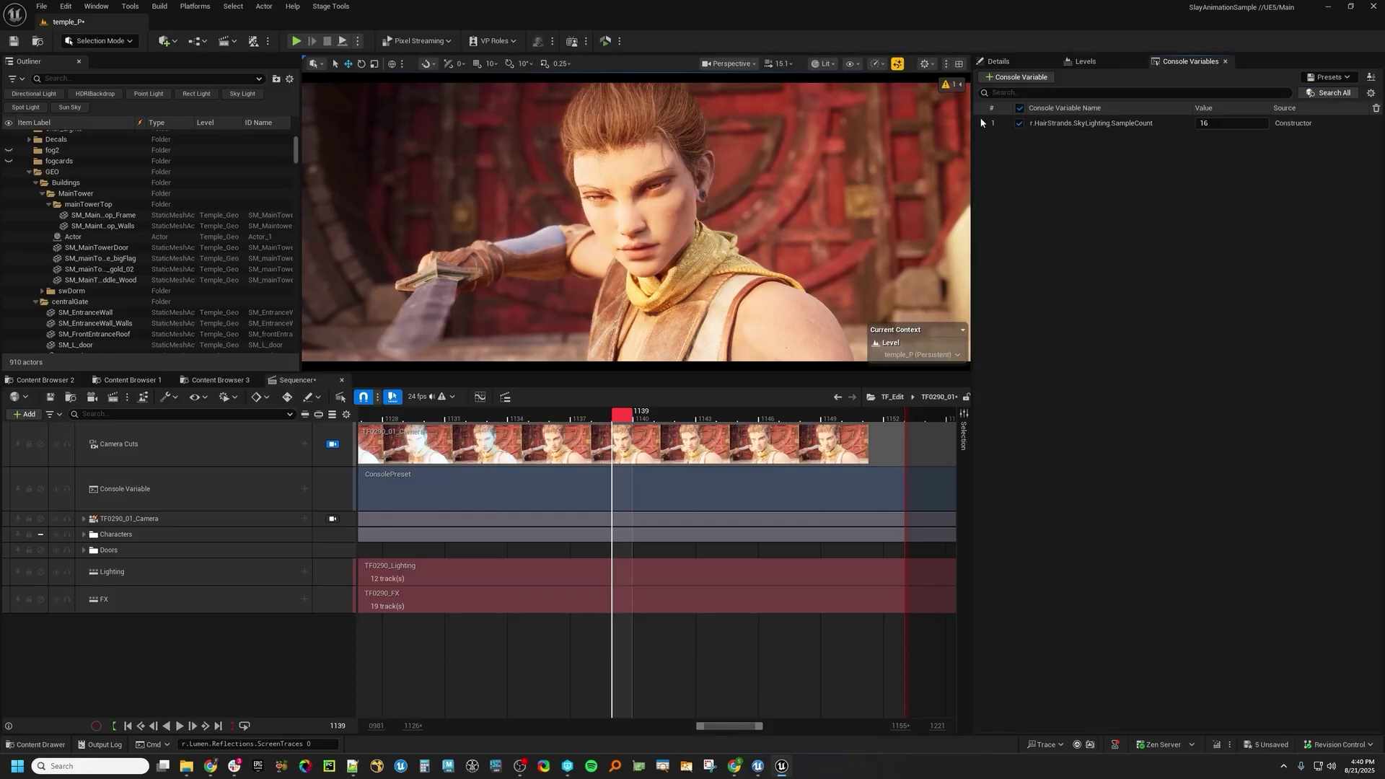
# Set the value of r.HairStrands.SkyLighting.SampleCount to 64
pyautogui.click(1226, 123)
pyautogui.write('8')
pyautogui.press('Return')
pyautogui.write('64')
pyautogui.press('Return')
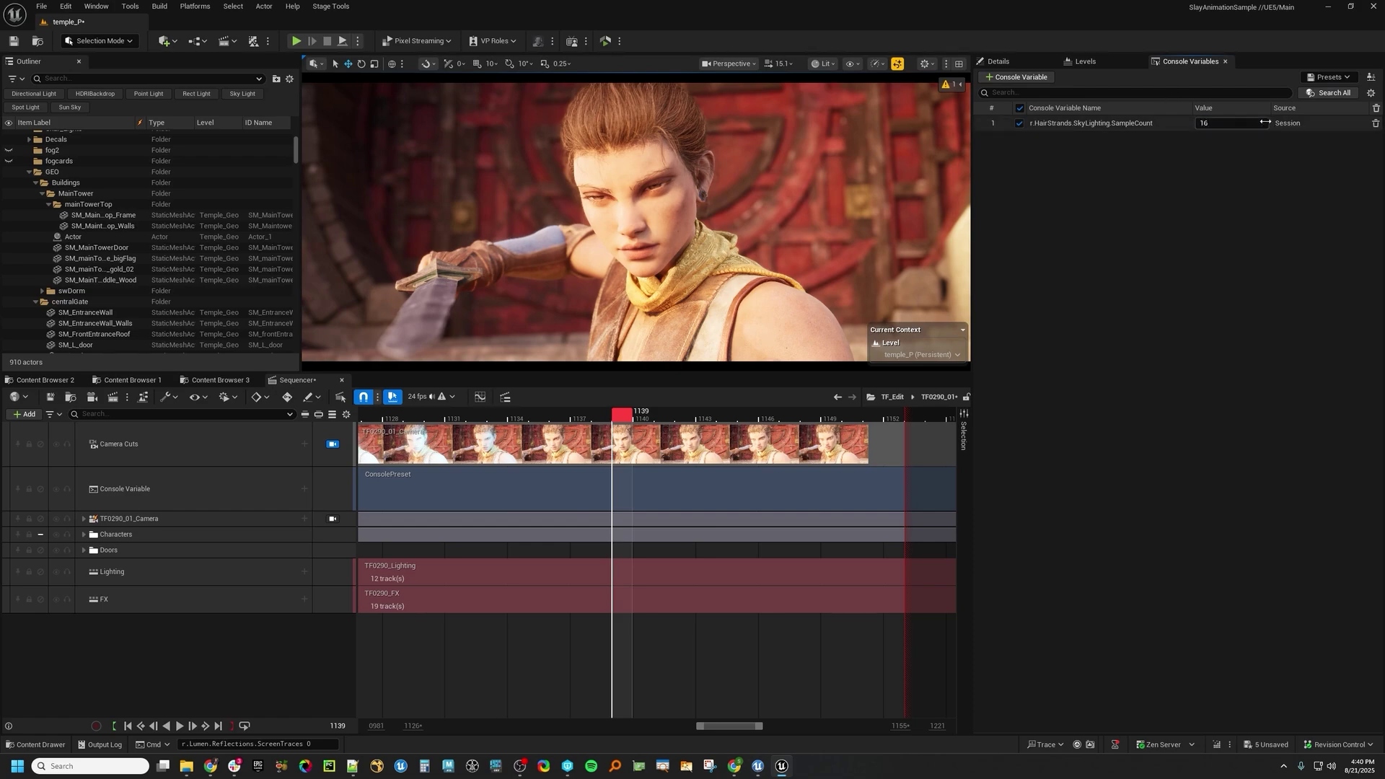
pyautogui.click(1246, 122)
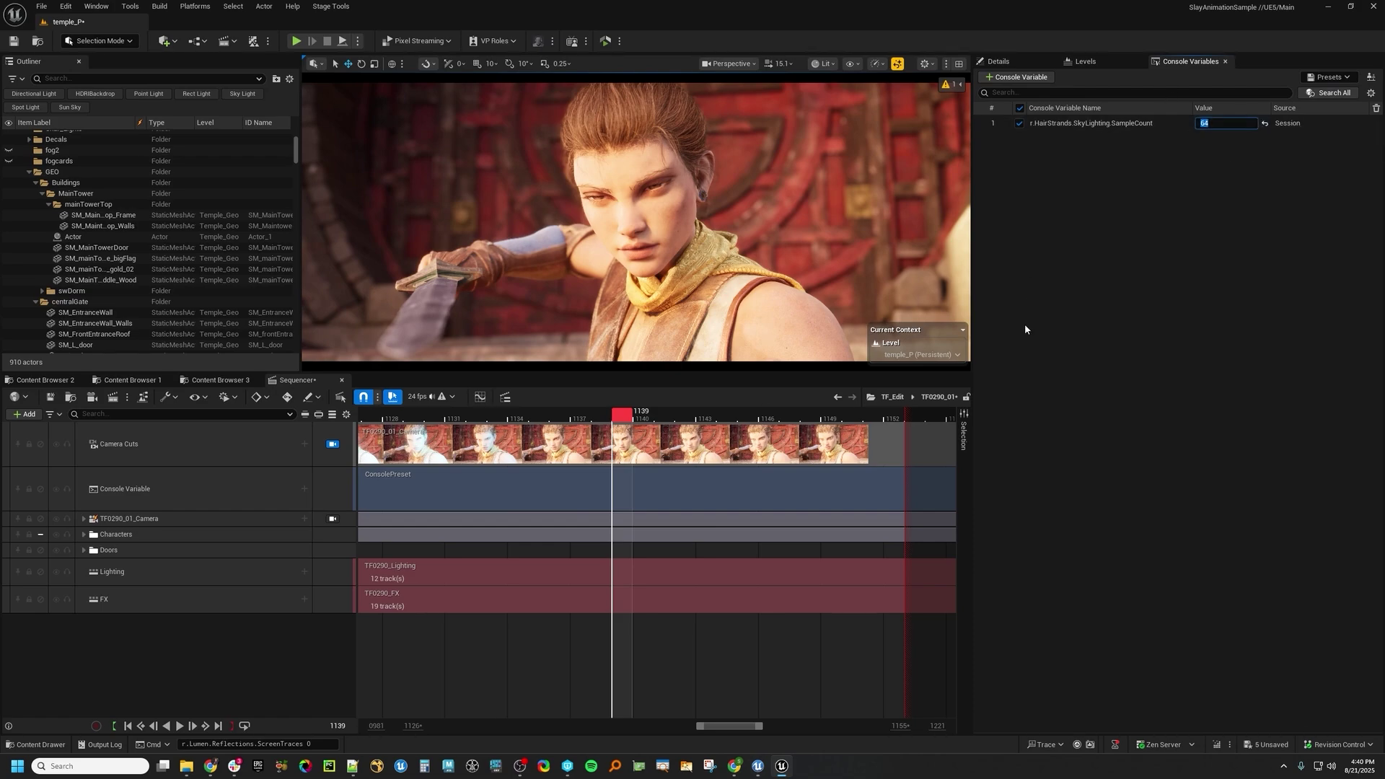
# Add the console variable r.Lumen.Reflections.MaxBounces to the tracked list and set its value to 10
pyautogui.click(1012, 77)
pyautogui.write('r.lumen.')
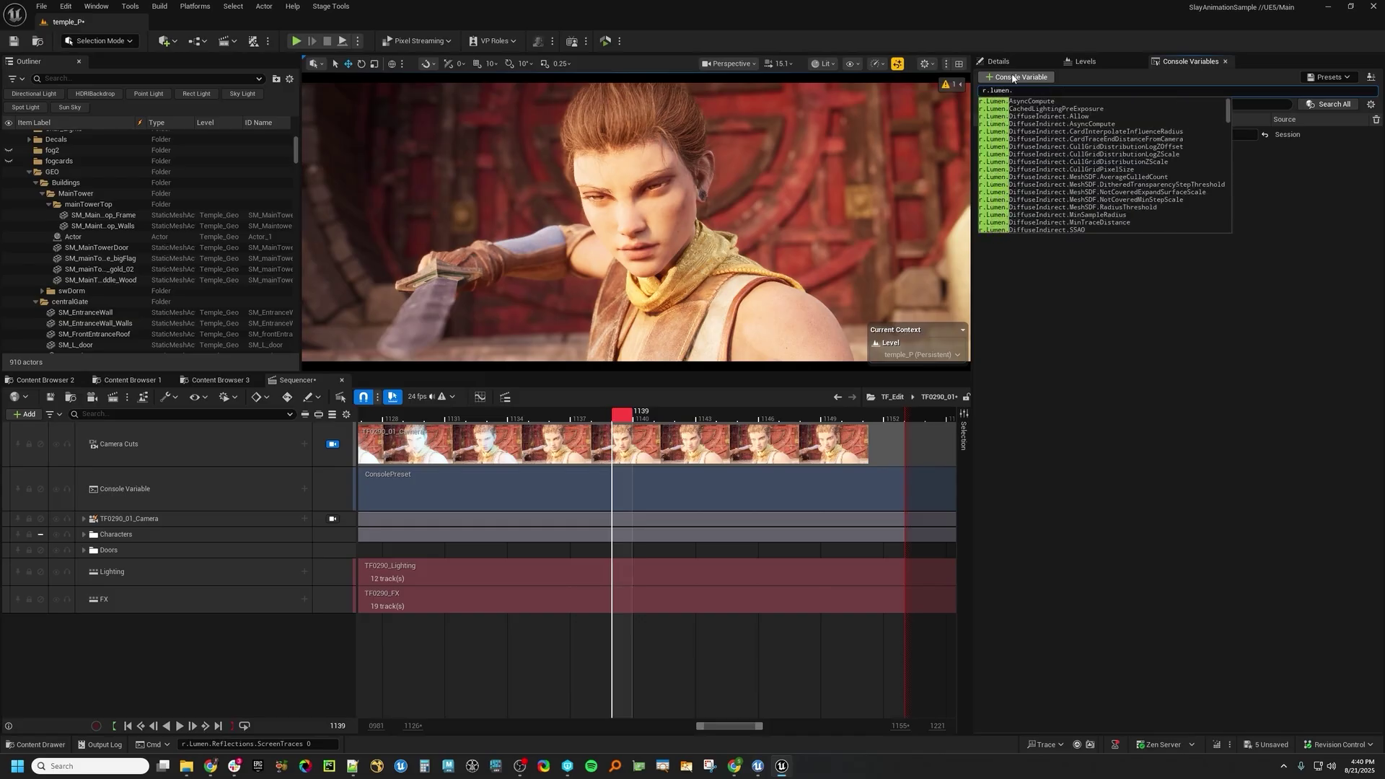
pyautogui.write('reflection')
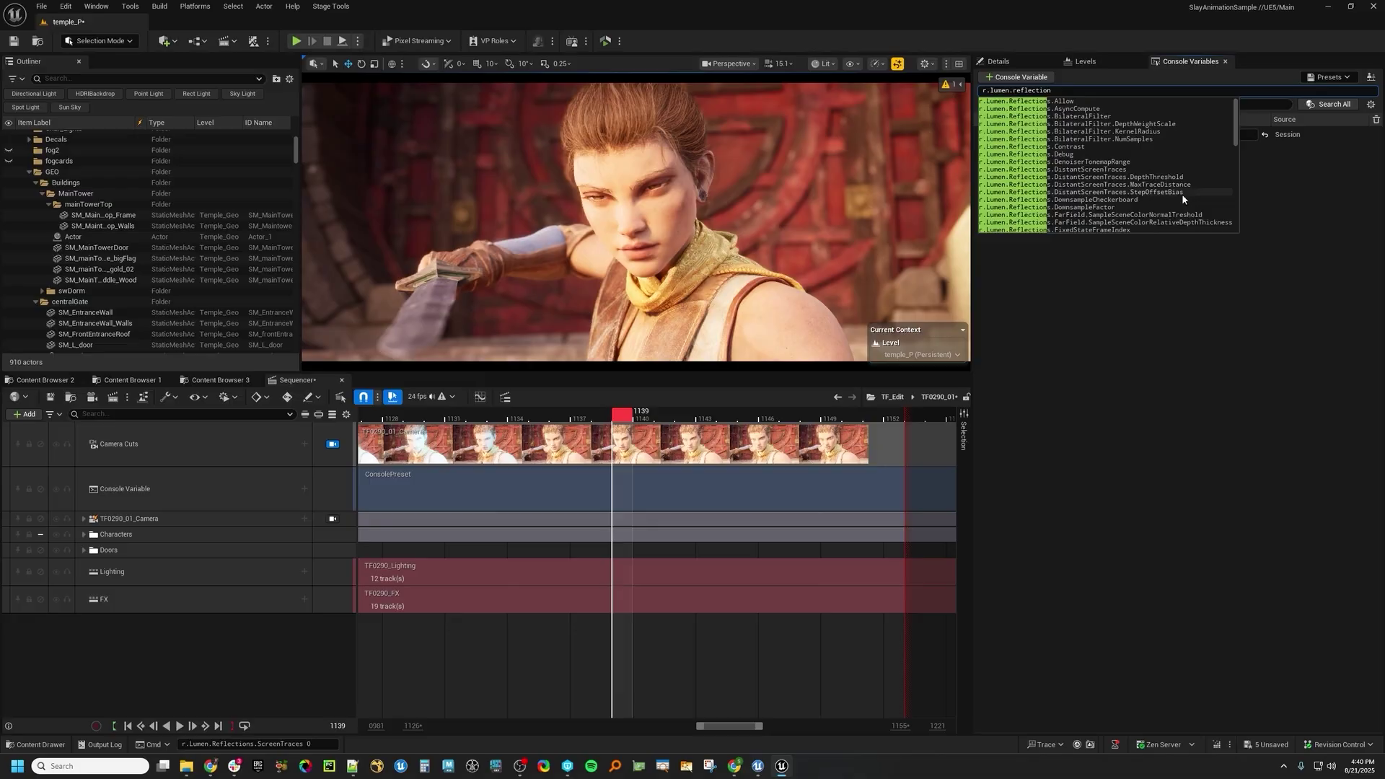
pyautogui.scroll(-10, 1181, 193)
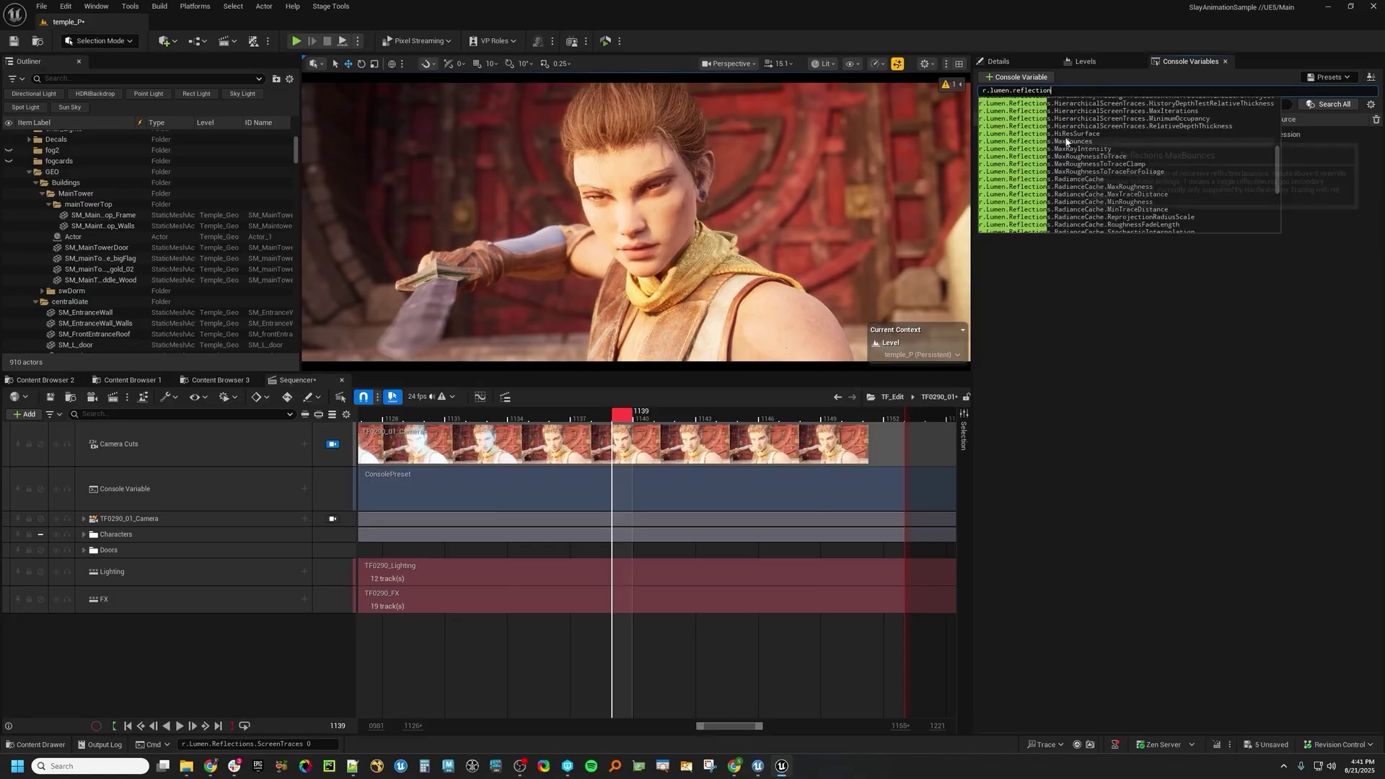
pyautogui.click(1169, 176)
pyautogui.write('10')
pyautogui.press('Return')
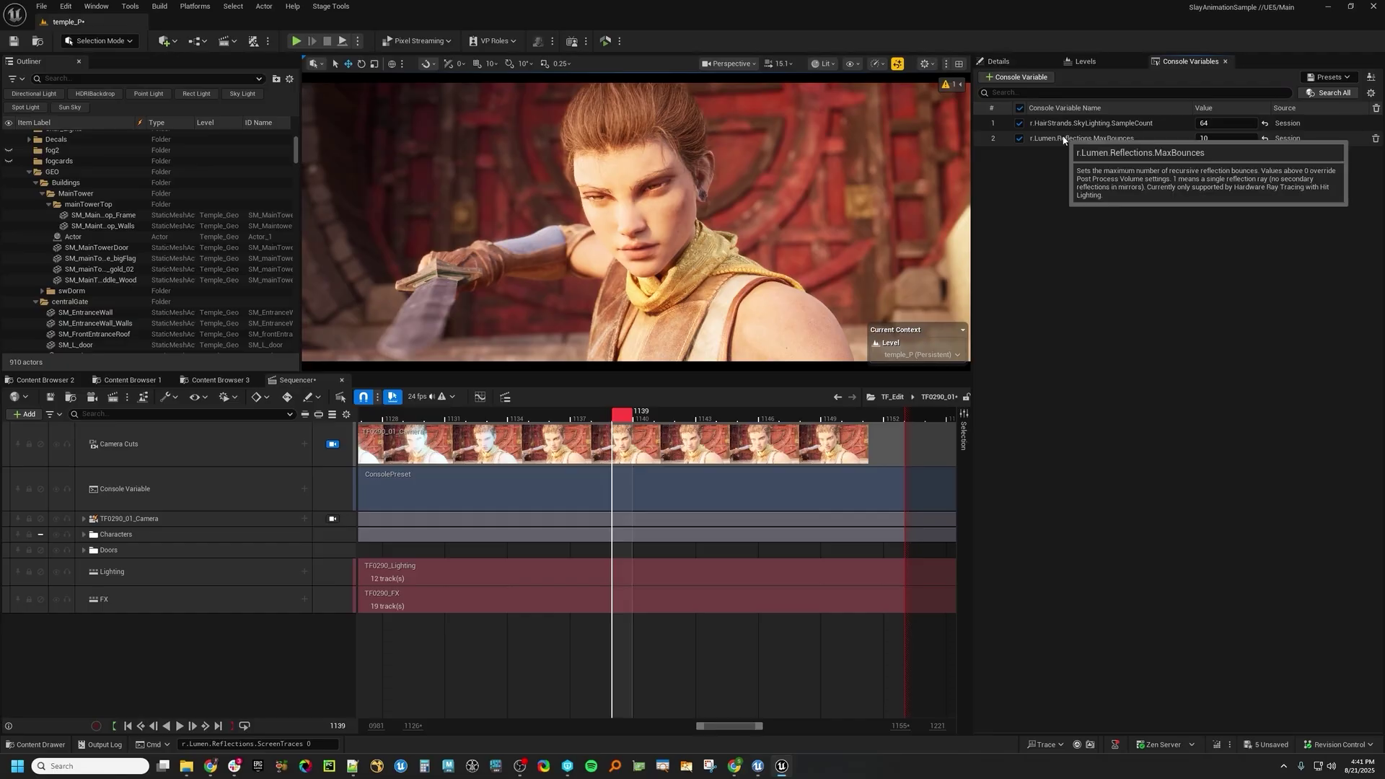
# View the suggestions for a new console variable beginning with "r.lumen", then dismiss them without adding one
pyautogui.click(1016, 77)
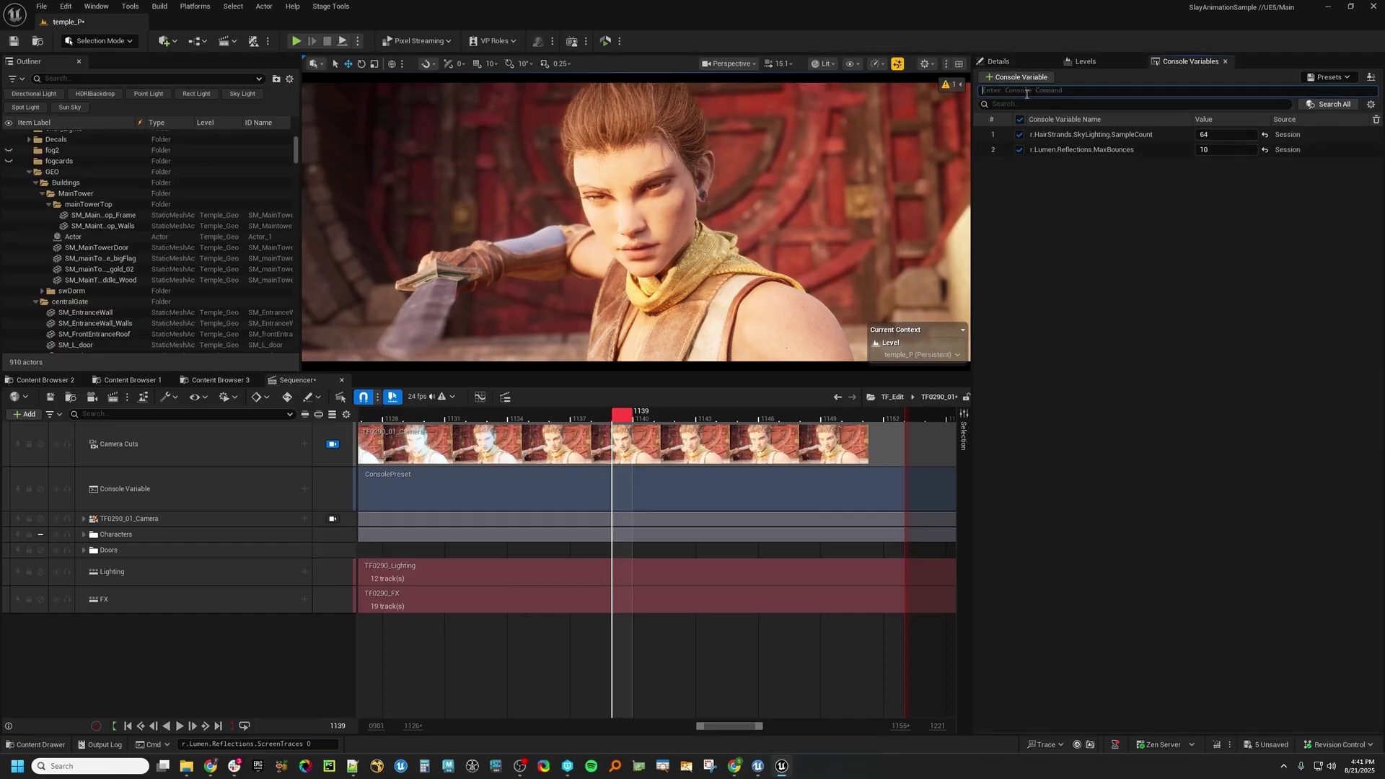
pyautogui.write('r.lyum')
pyautogui.press('BackSpace')
pyautogui.write('umen')
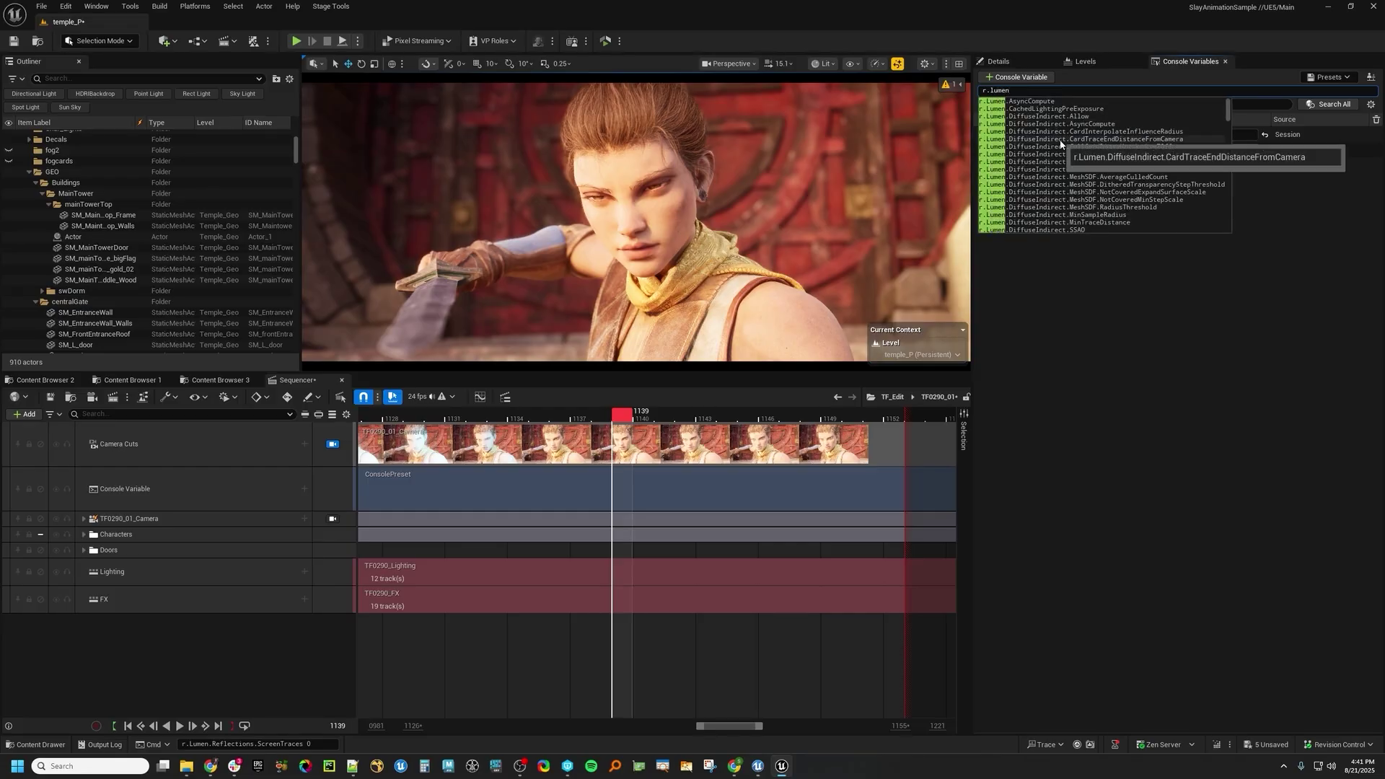
pyautogui.click(1091, 449)
# Look up "r.lumen" in the editor's command line, then filter the tracked variables by "lumen" and clear the filter
pyautogui.click(288, 743)
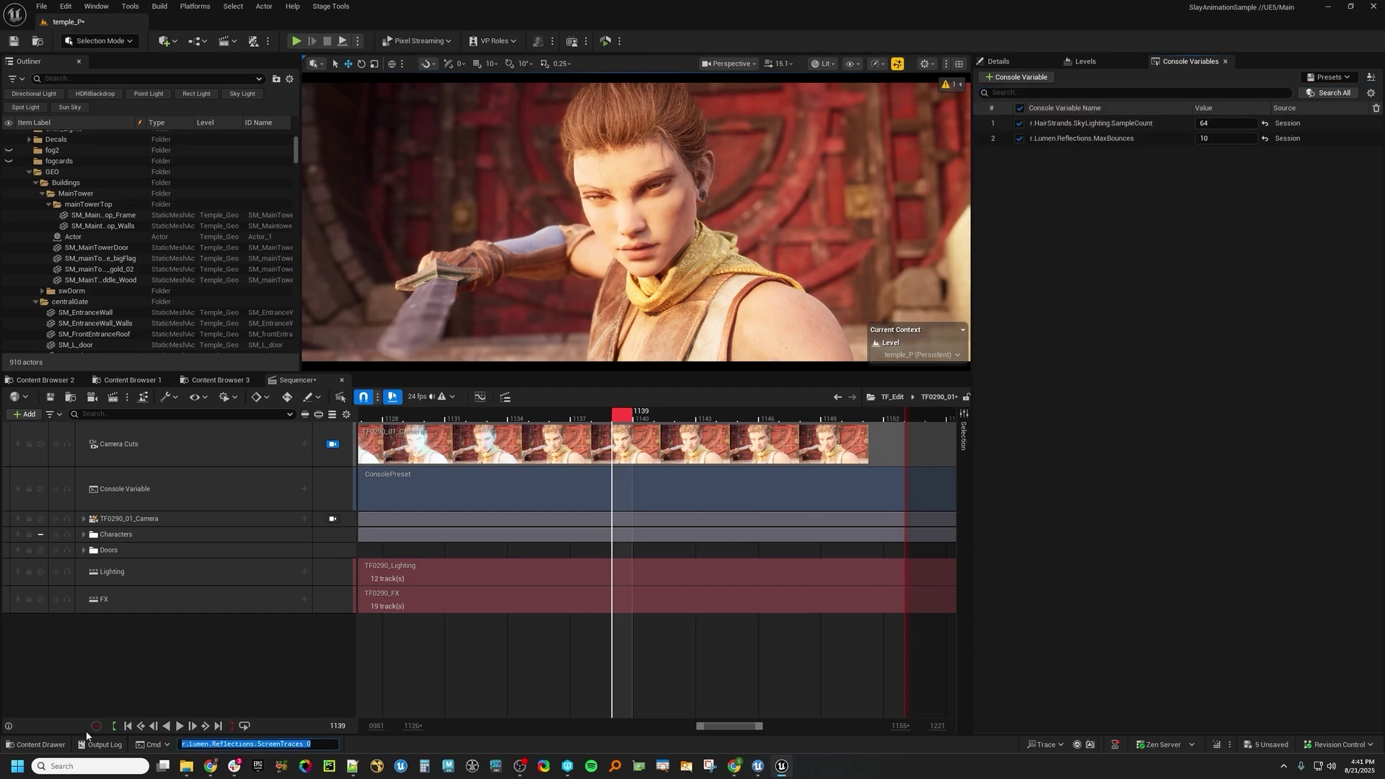
pyautogui.write('r.lumen')
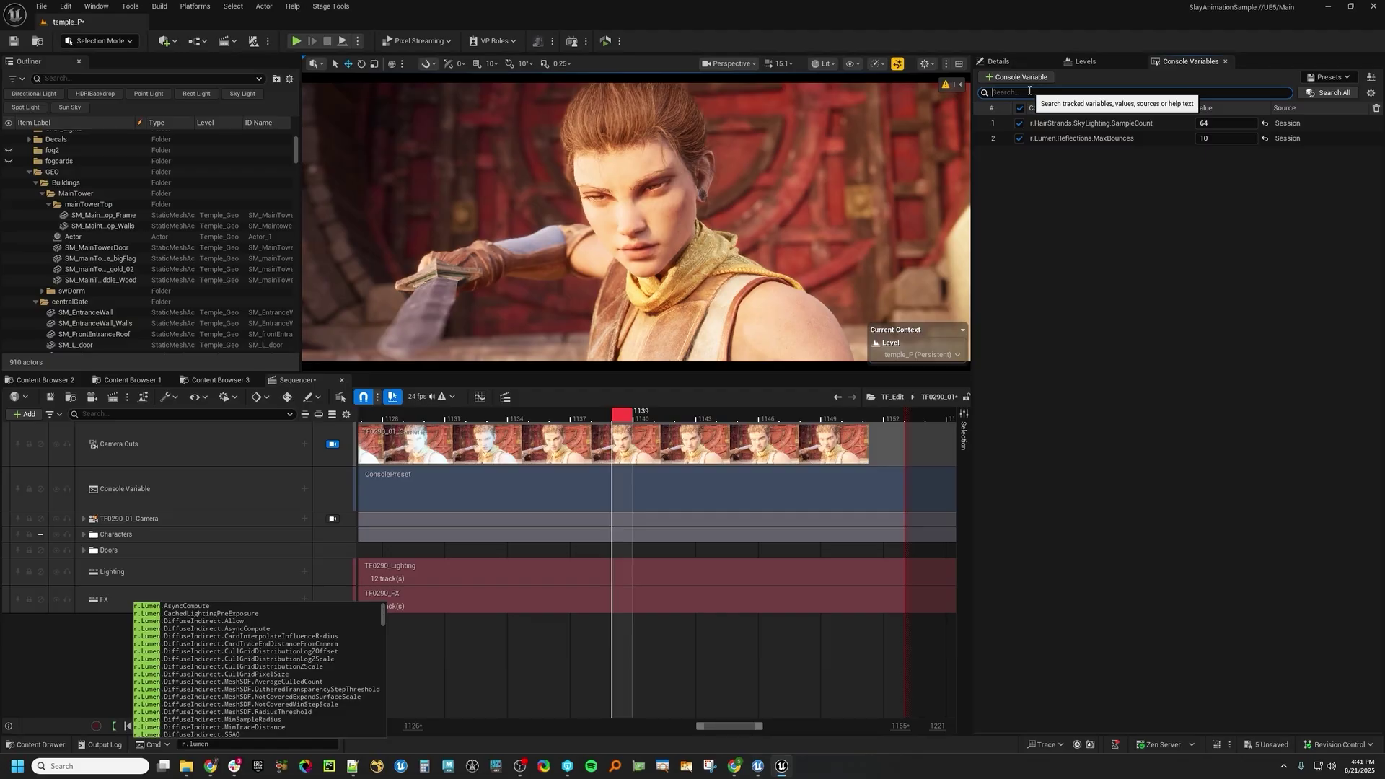
pyautogui.write('lumen')
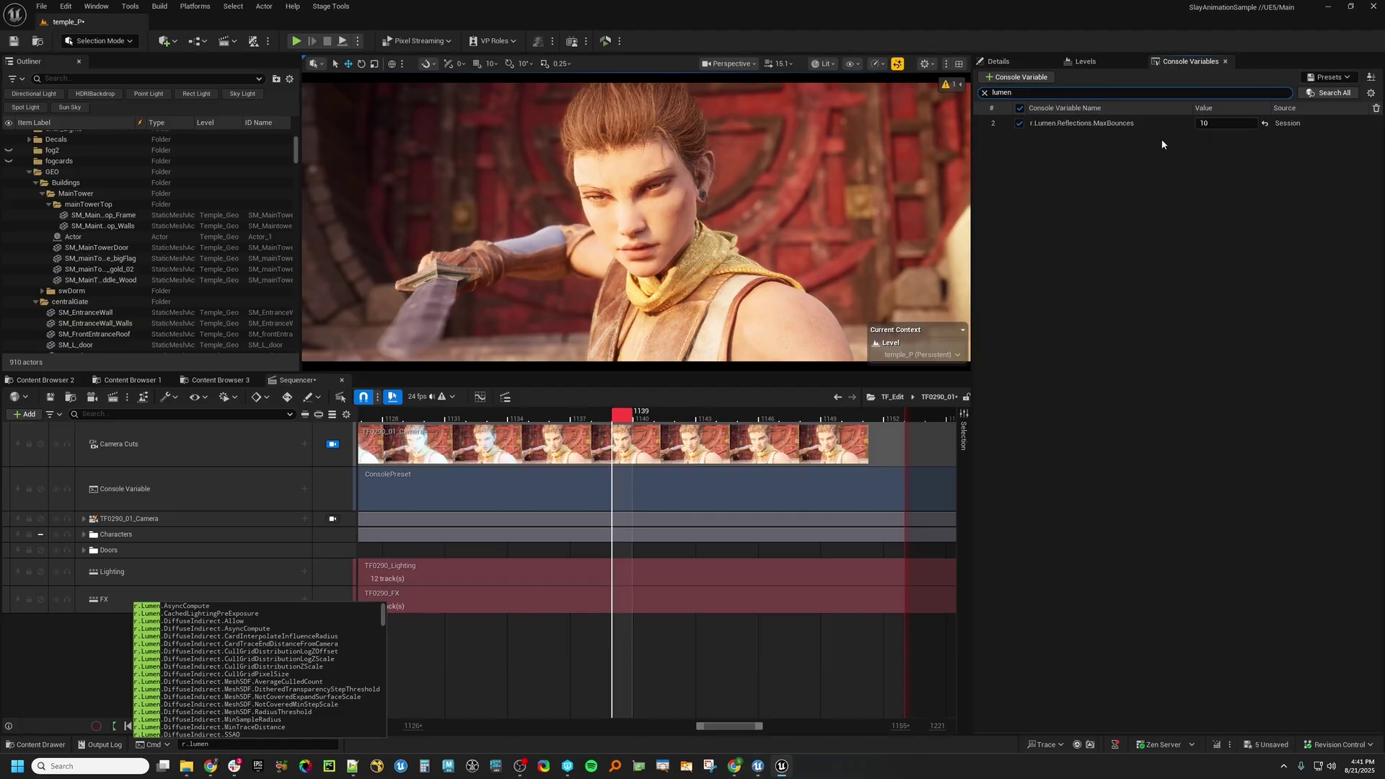
pyautogui.click(984, 92)
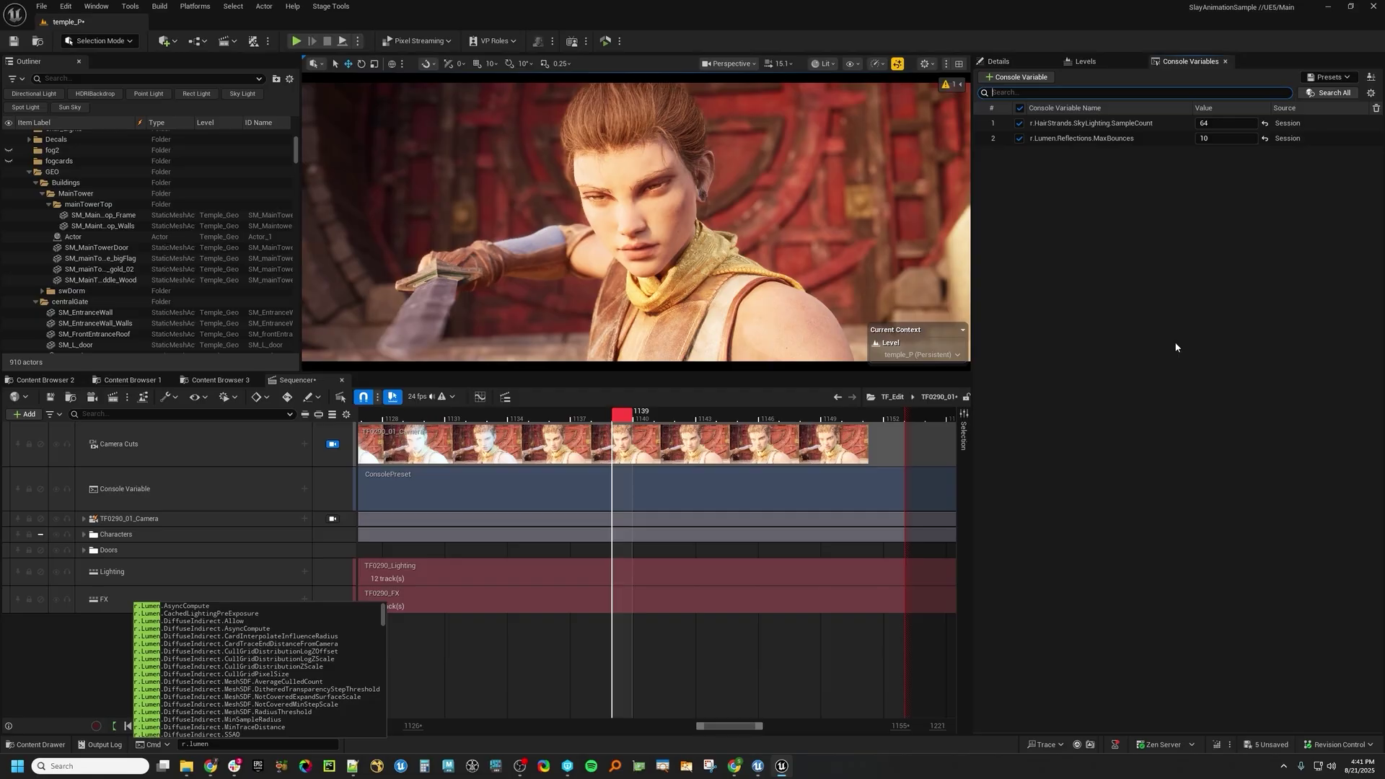
# Browse the suggestions for a new console variable beginning with "r.hairstrands."
pyautogui.click(1016, 76)
pyautogui.write('r.Lumen')
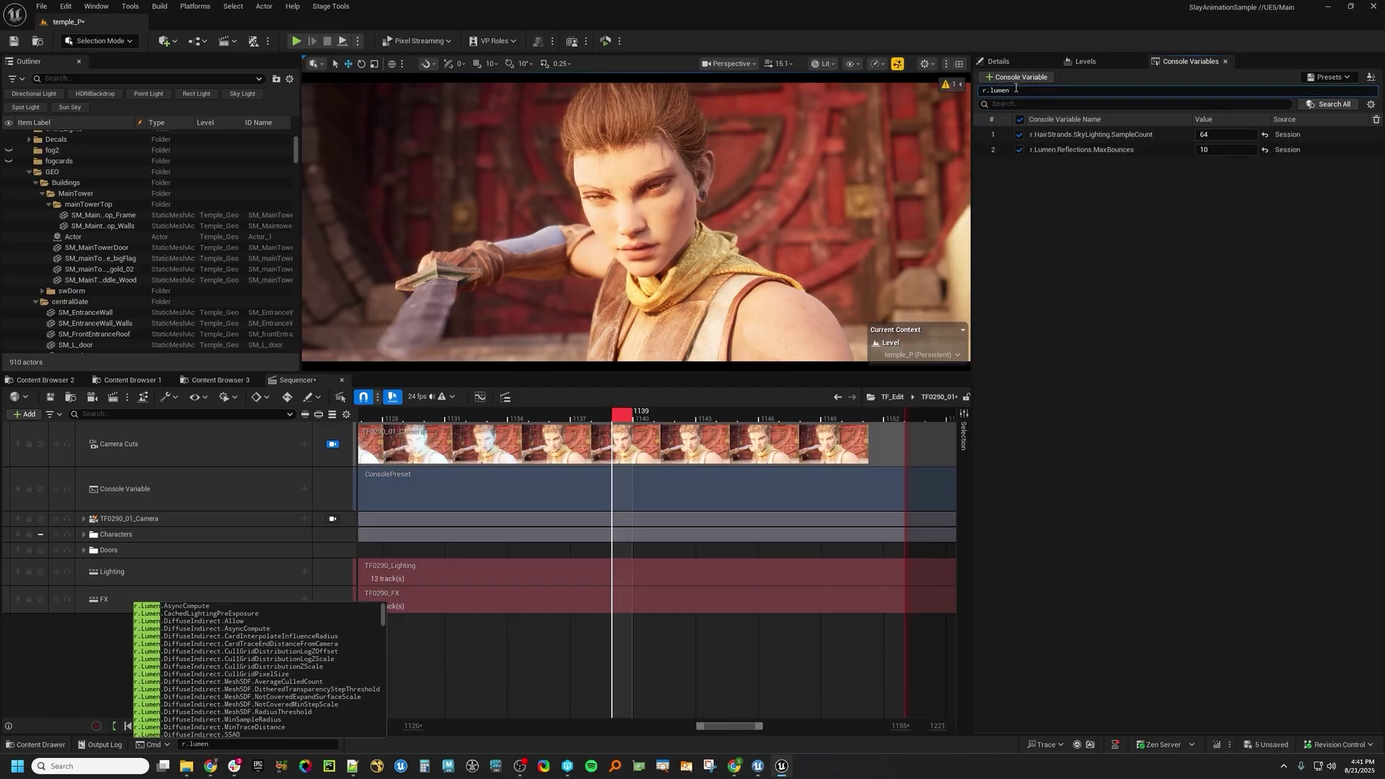
pyautogui.hotkey('ctrl', 'a')
pyautogui.write('r.hairst')
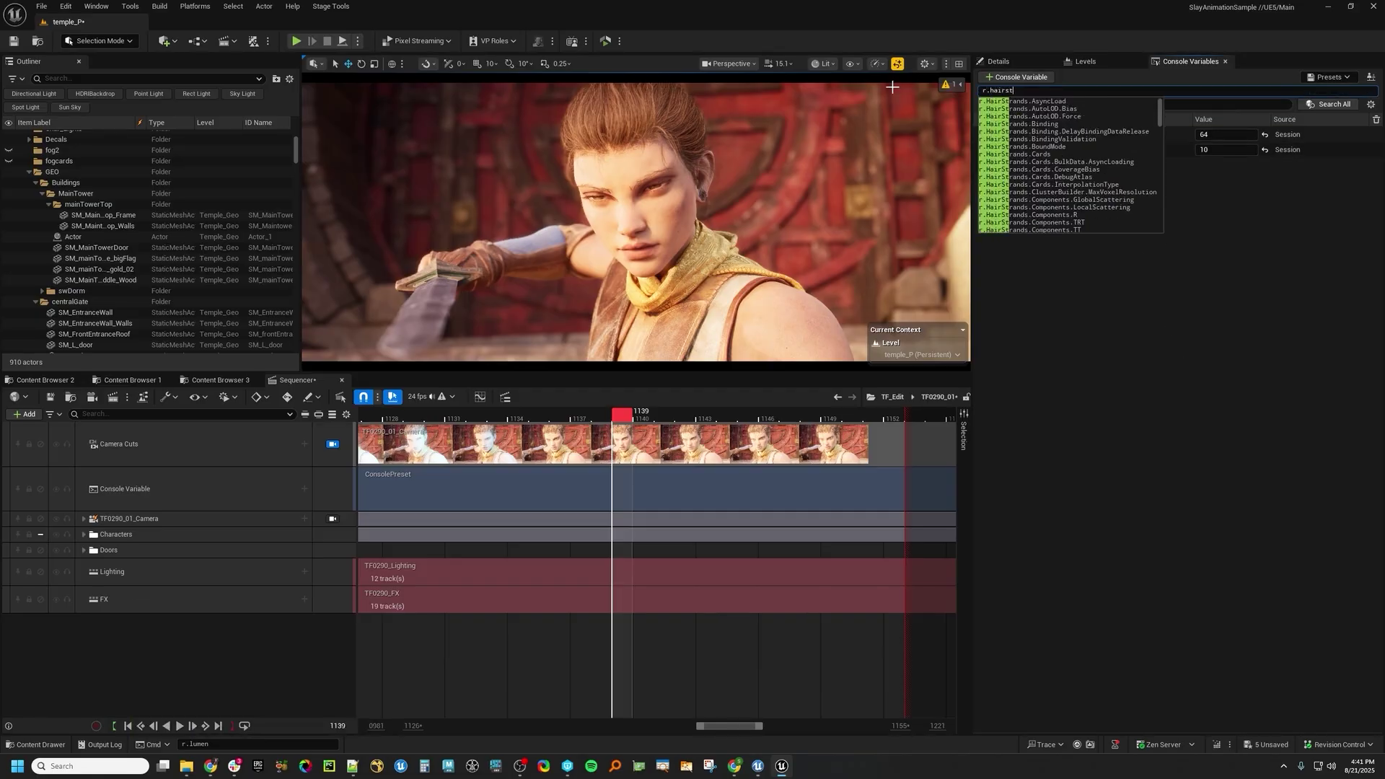
pyautogui.write('rands')
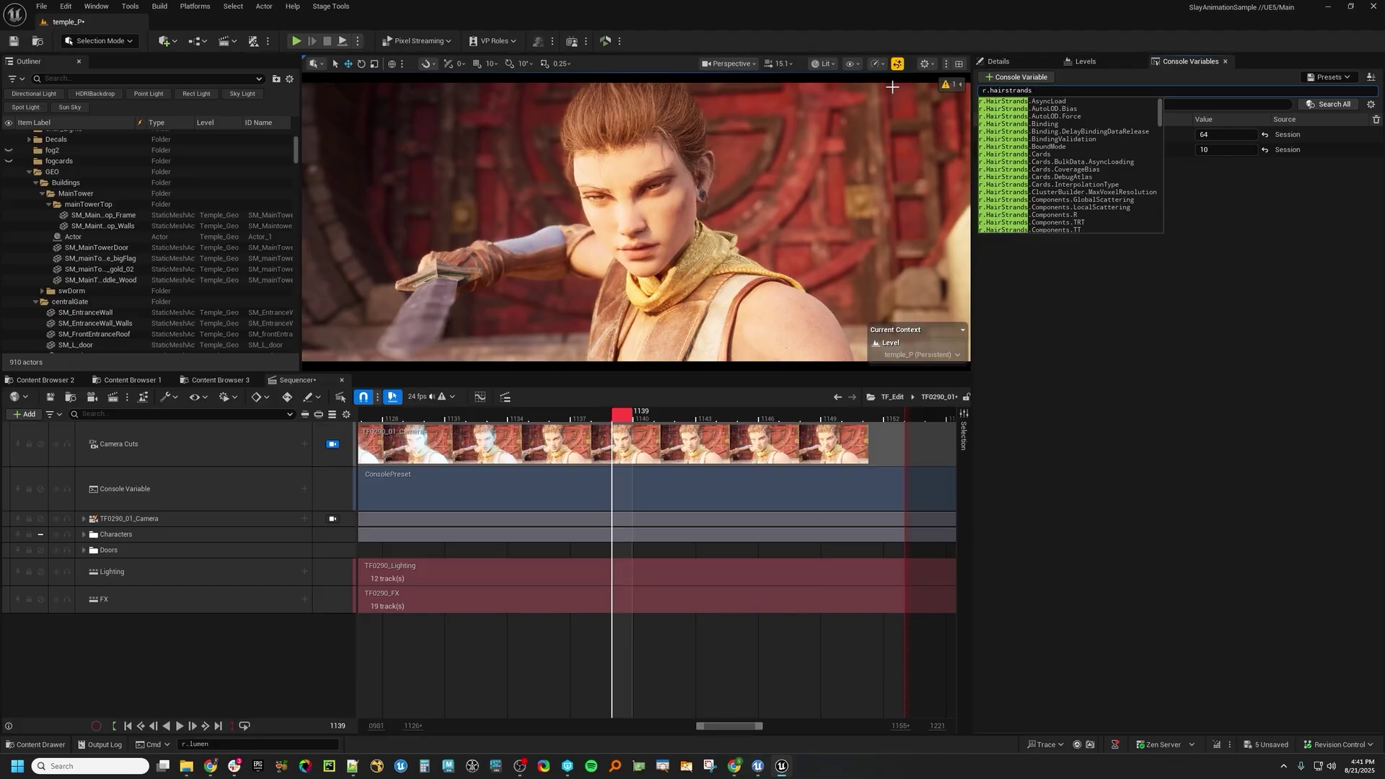
pyautogui.write('.')
pyautogui.scroll(-10, 1070, 158)
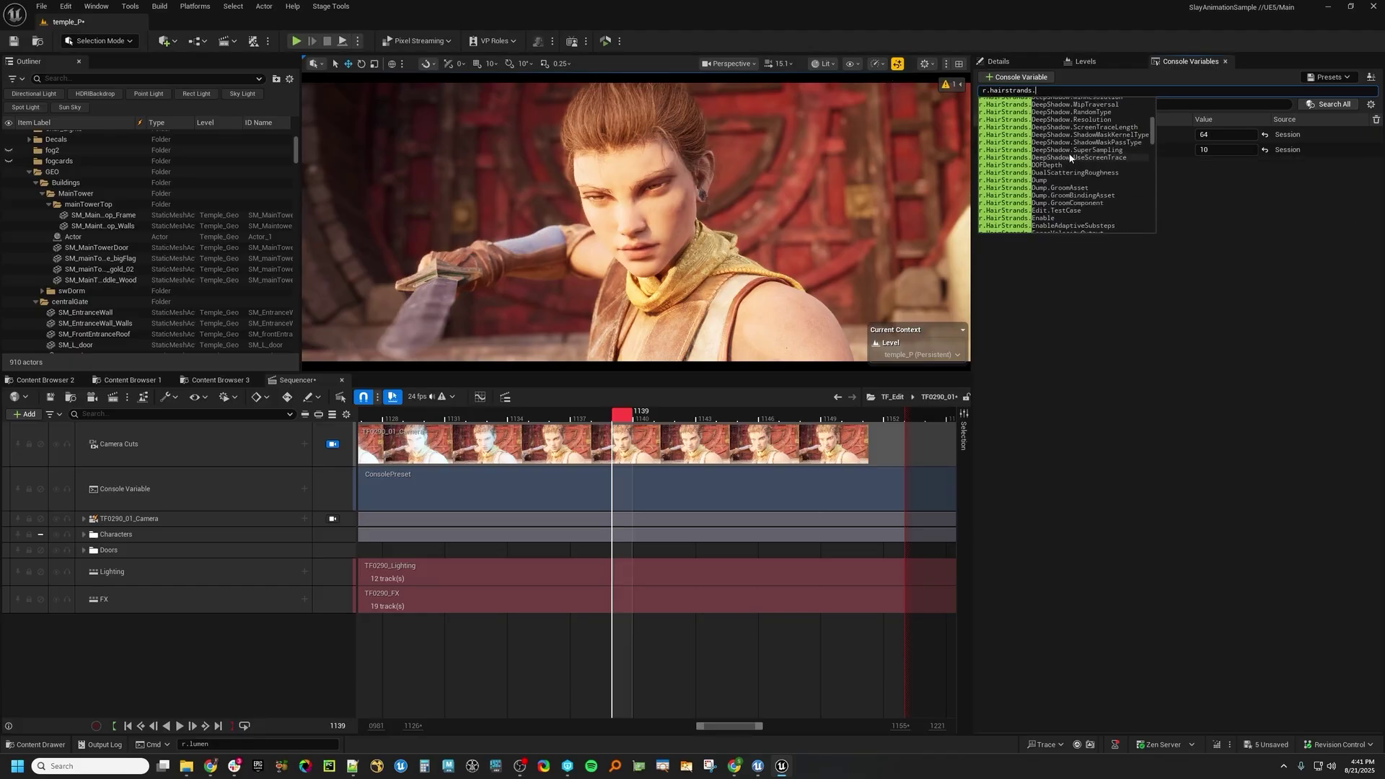
pyautogui.scroll(-3, 1070, 157)
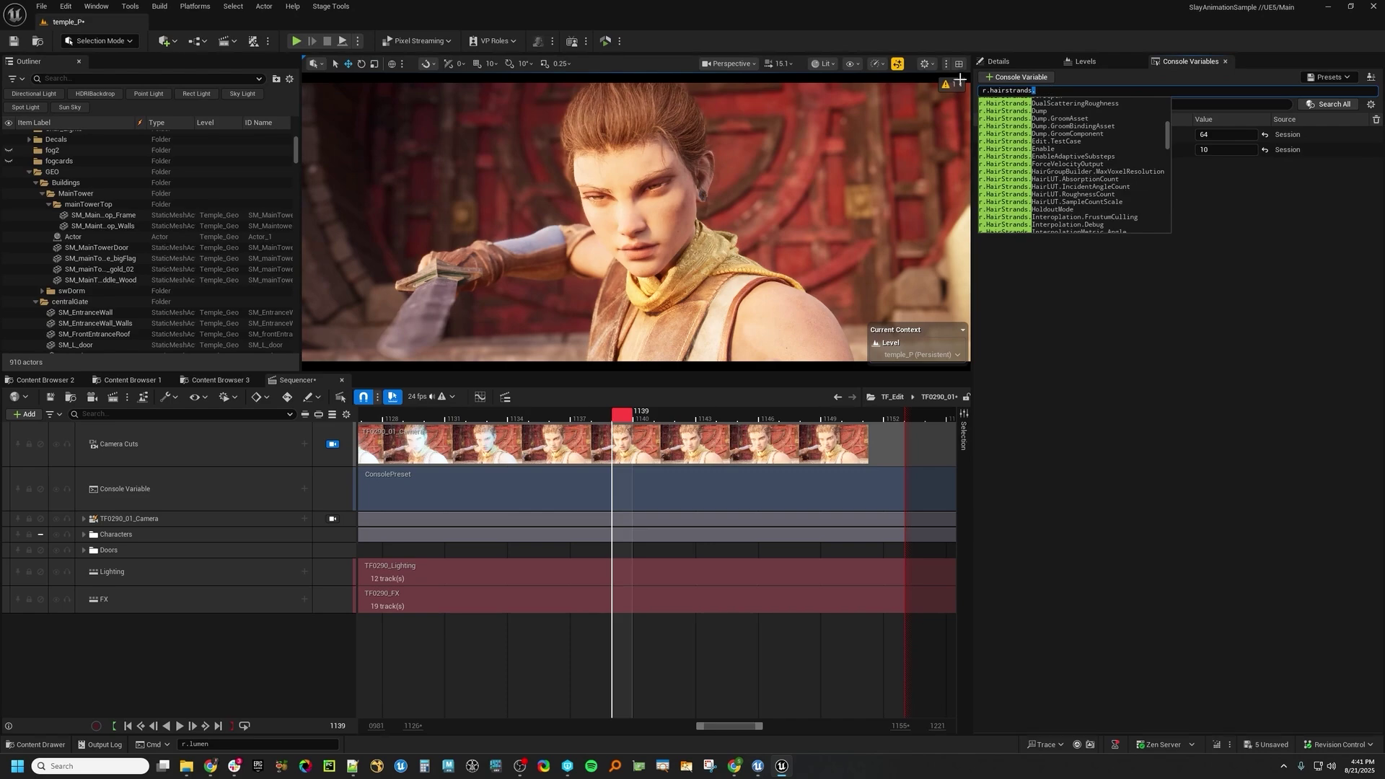
# Copy the "r.hairstrands." prefix, search all console variables for it, and look through the resulting list
pyautogui.moveTo(1042, 90); pyautogui.dragTo(983, 90)
pyautogui.hotkey('ctrl', 'c')
pyautogui.click(1143, 290)
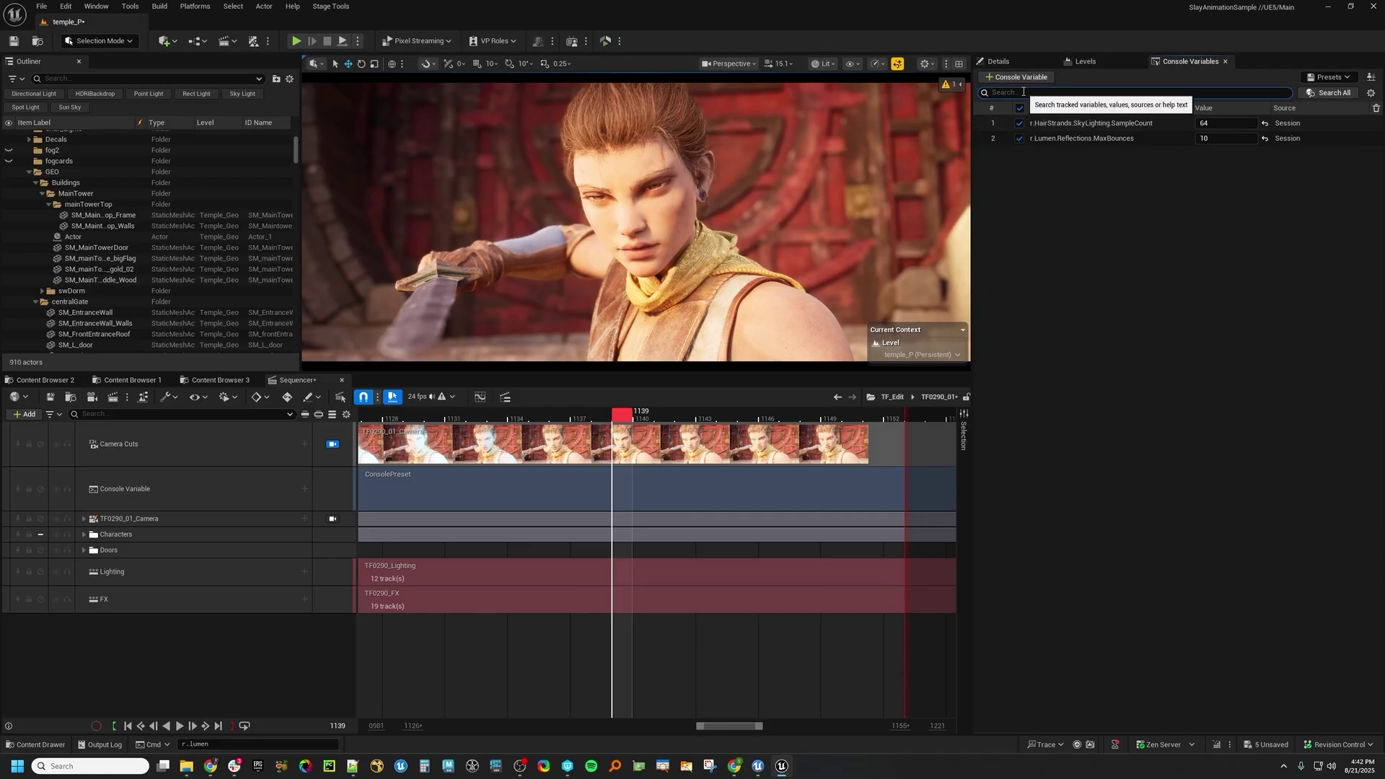
pyautogui.hotkey('ctrl', 'v')
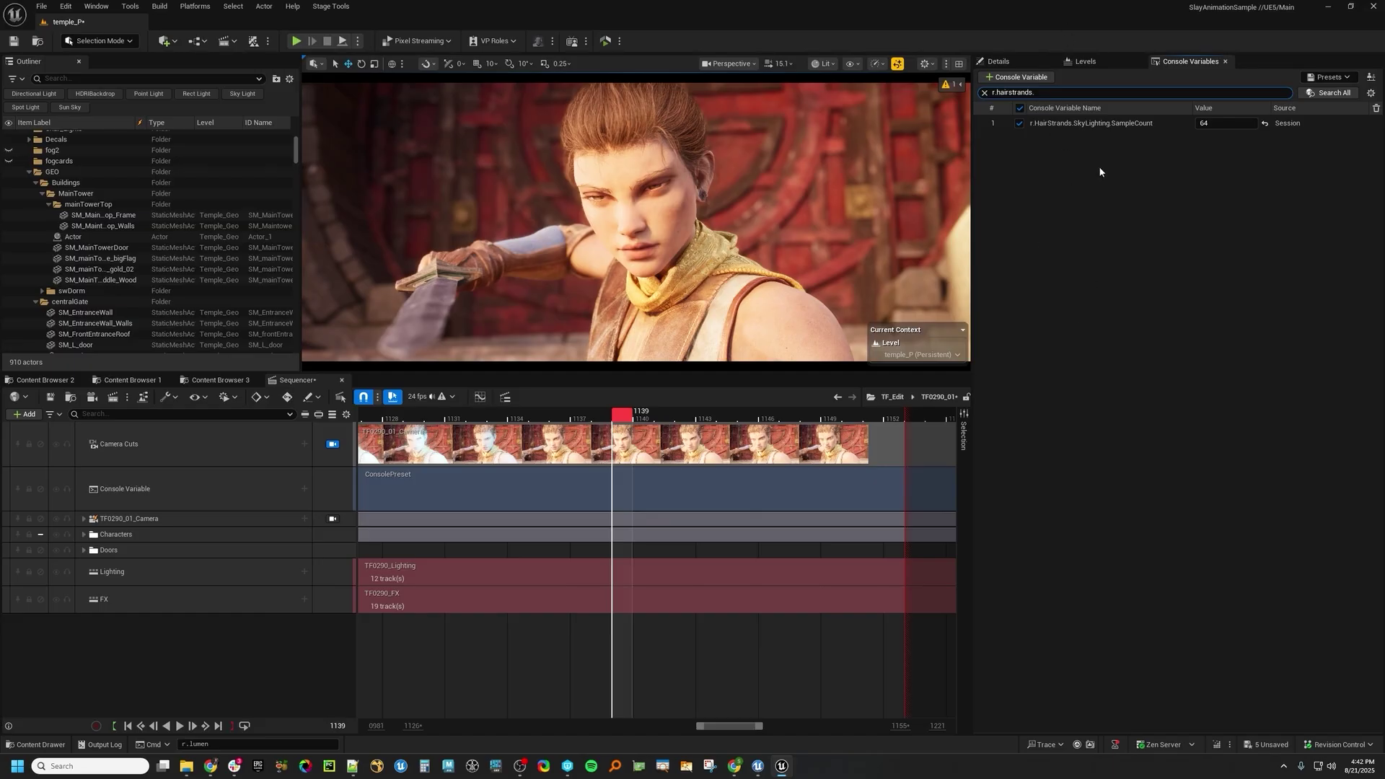
pyautogui.click(1327, 93)
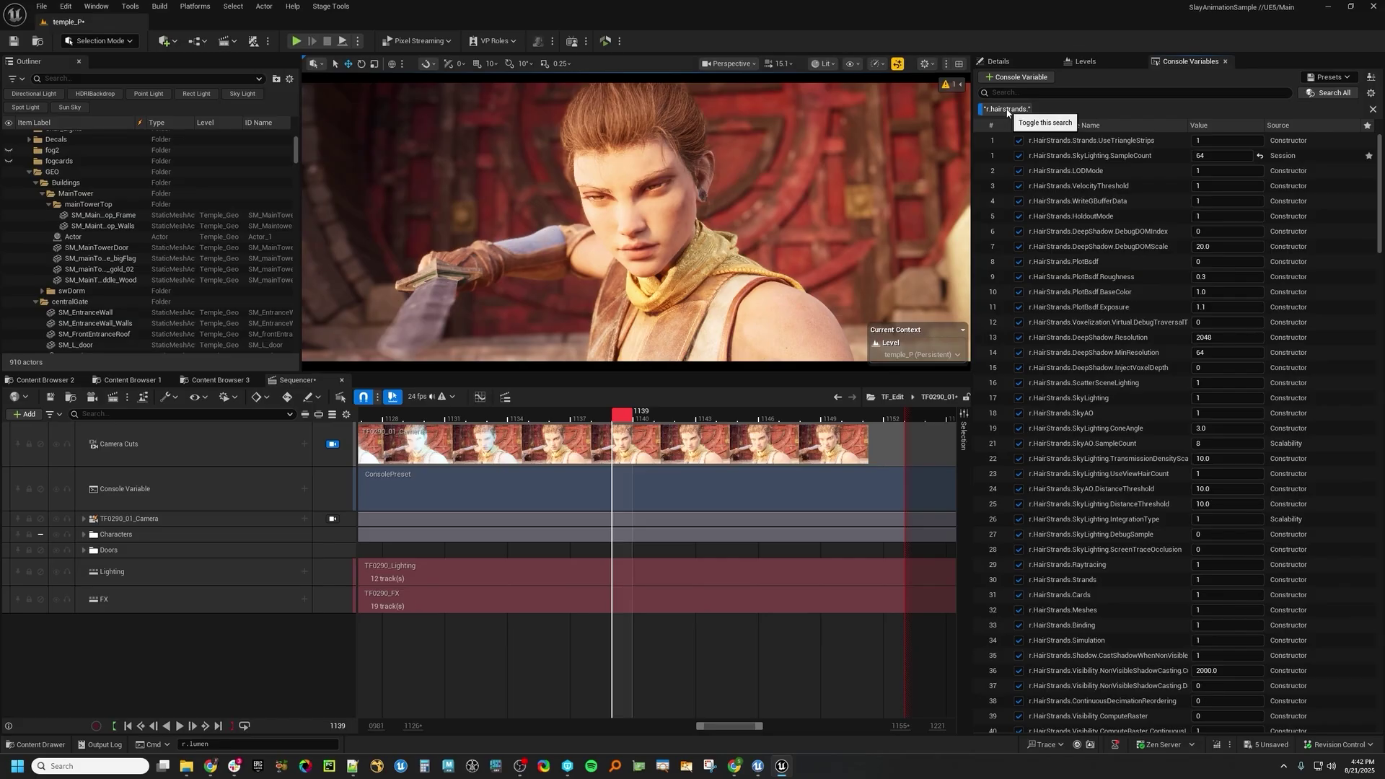
pyautogui.scroll(-10, 1094, 331)
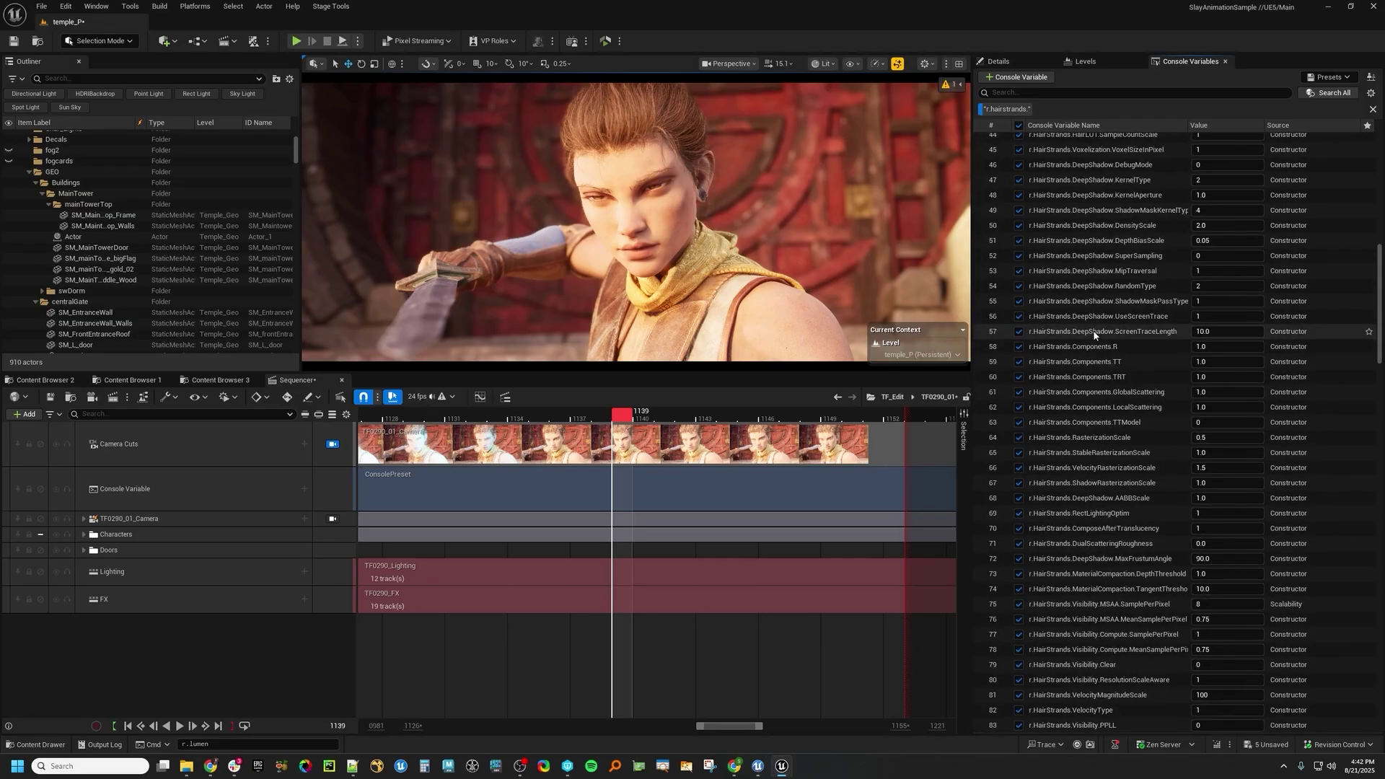
pyautogui.scroll(-16, 1094, 331)
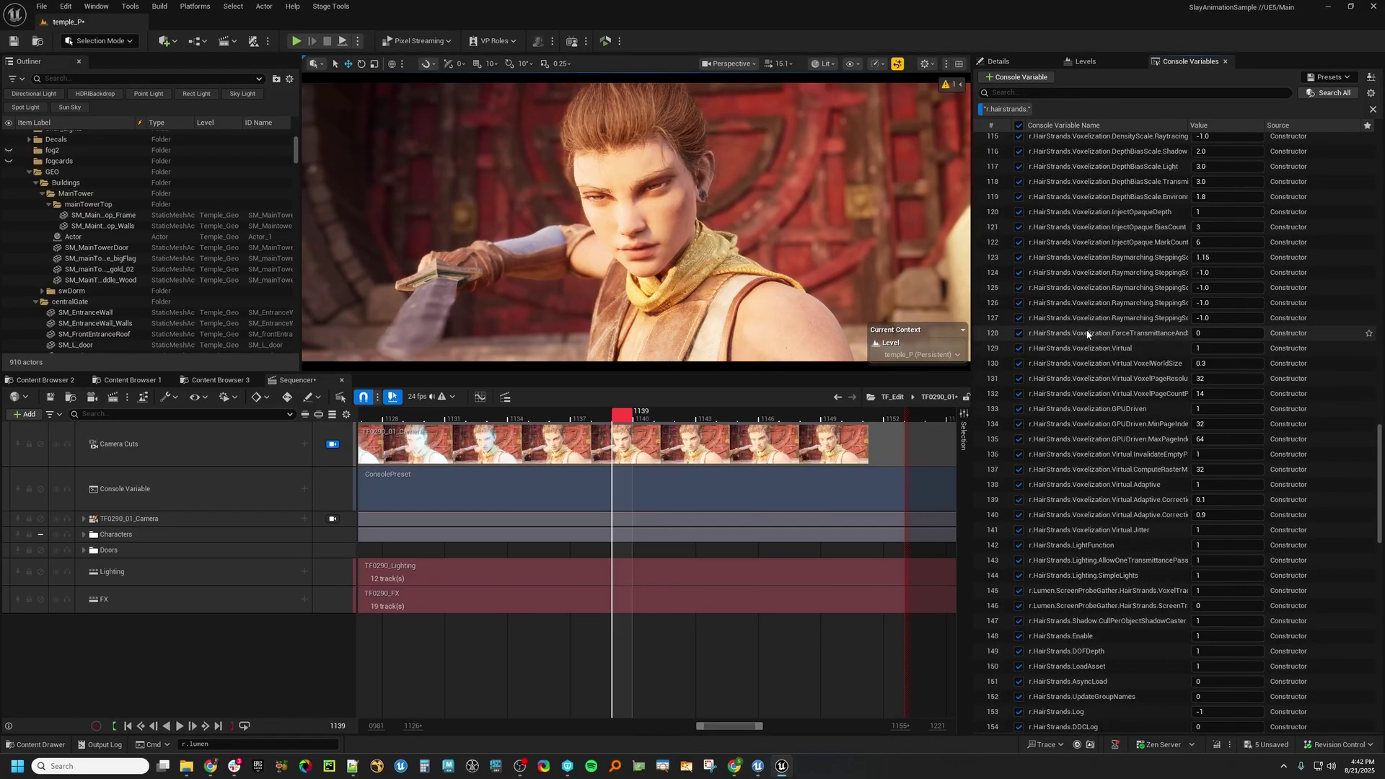
pyautogui.scroll(-10, 1087, 334)
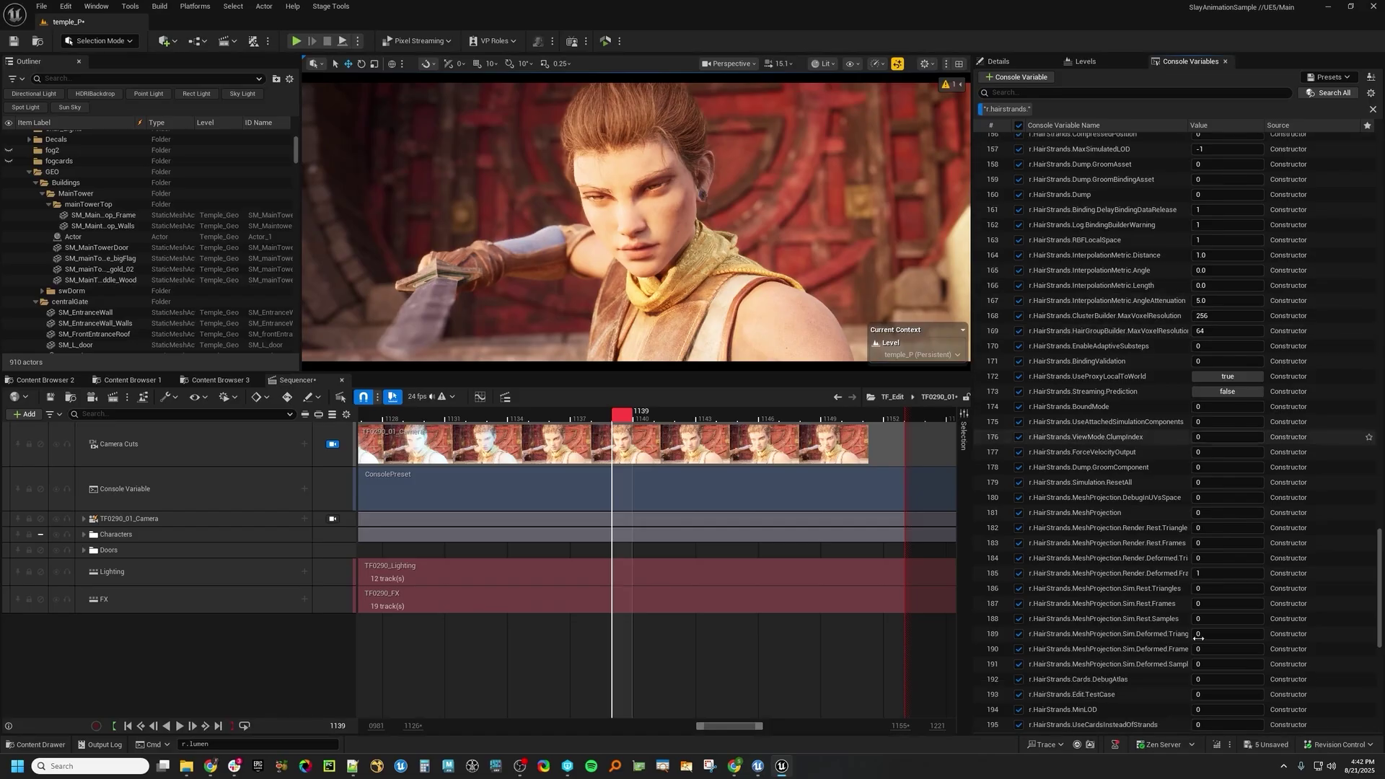
# Set r.HairStrands.Simulation.ResetAll to 10 and r.HairStrands.MeshProjection.Sim.Rest.Triangles to 120
pyautogui.click(1219, 482)
pyautogui.write('10')
pyautogui.press('Return')
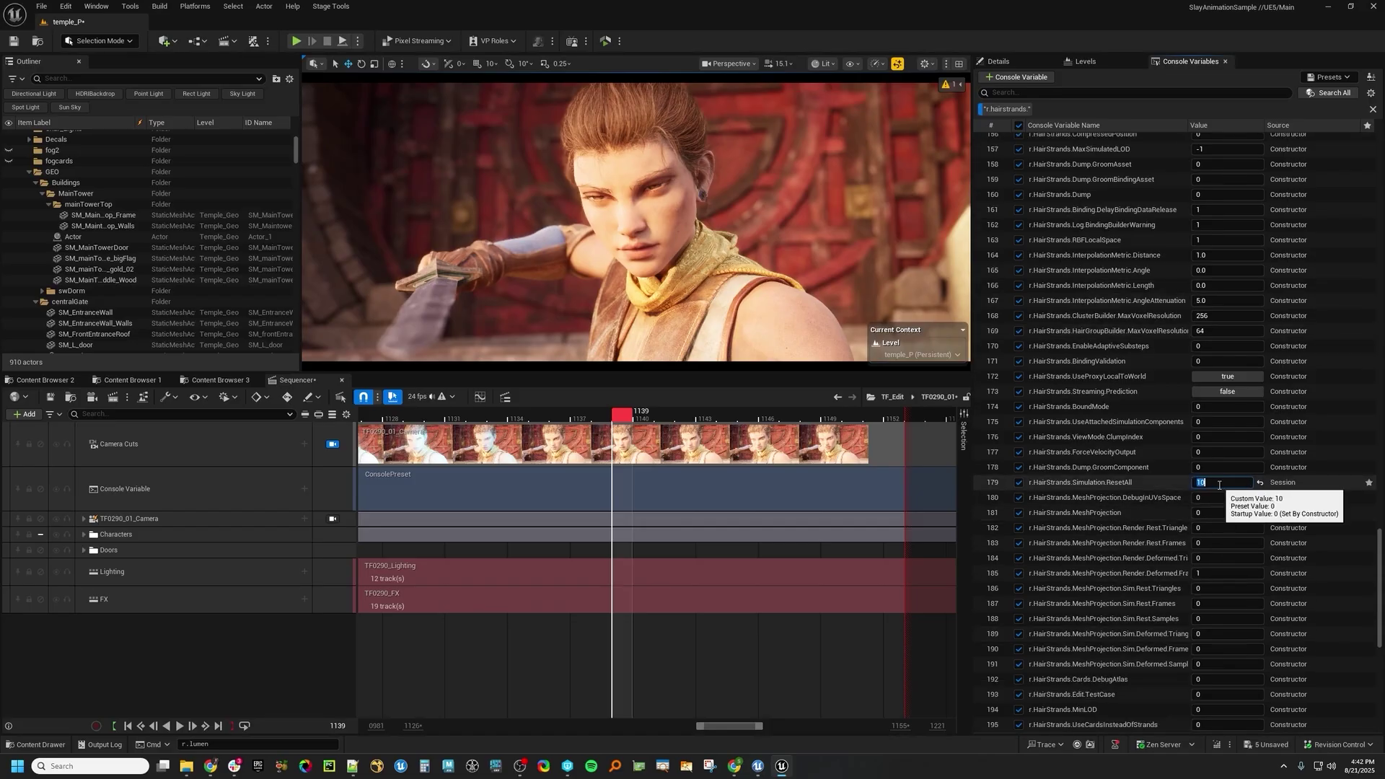
pyautogui.click(1219, 588)
pyautogui.write('120')
pyautogui.press('Return')
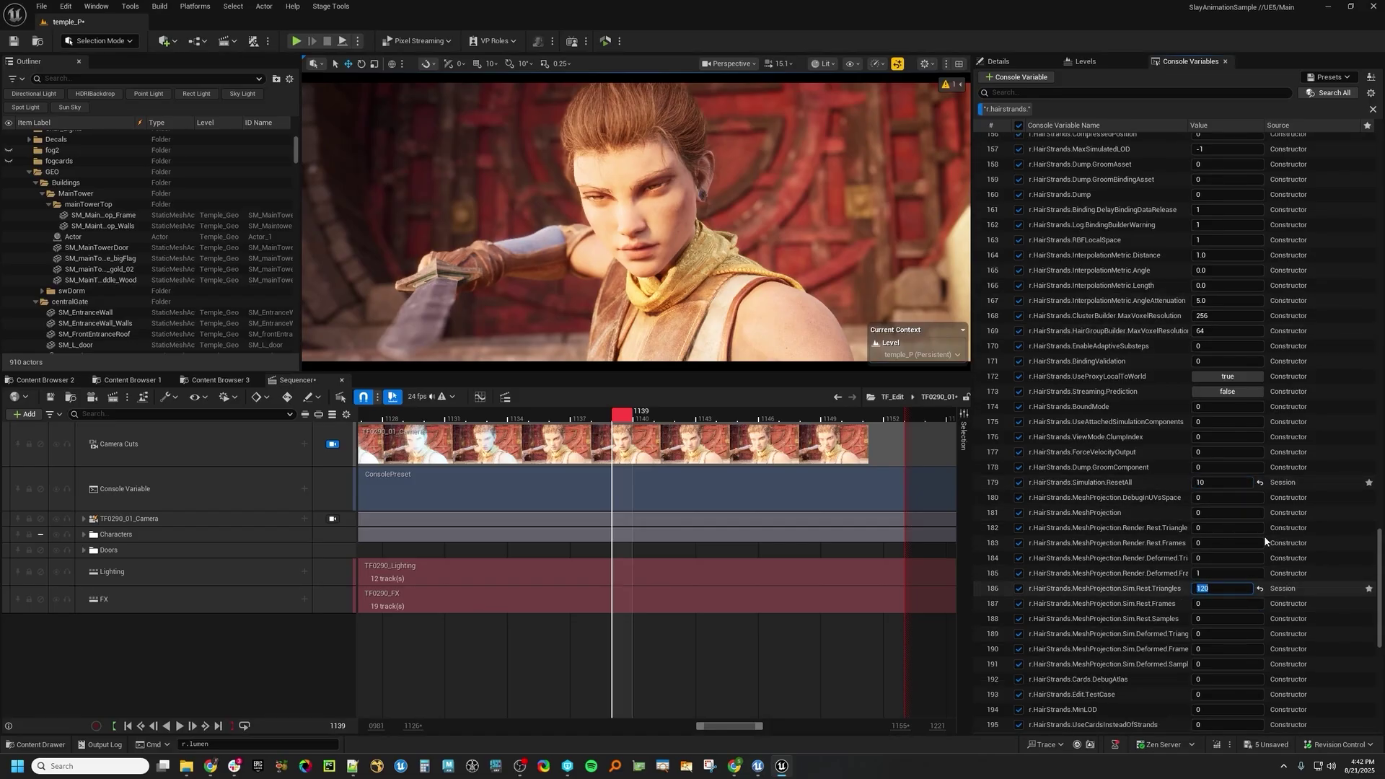
# Set r.HairStrands.InterpolationMetric.AngleAttenuation to 10 and r.HairStrands.Dump to 1
pyautogui.click(1218, 300)
pyautogui.write('10')
pyautogui.press('Return')
pyautogui.click(1207, 209)
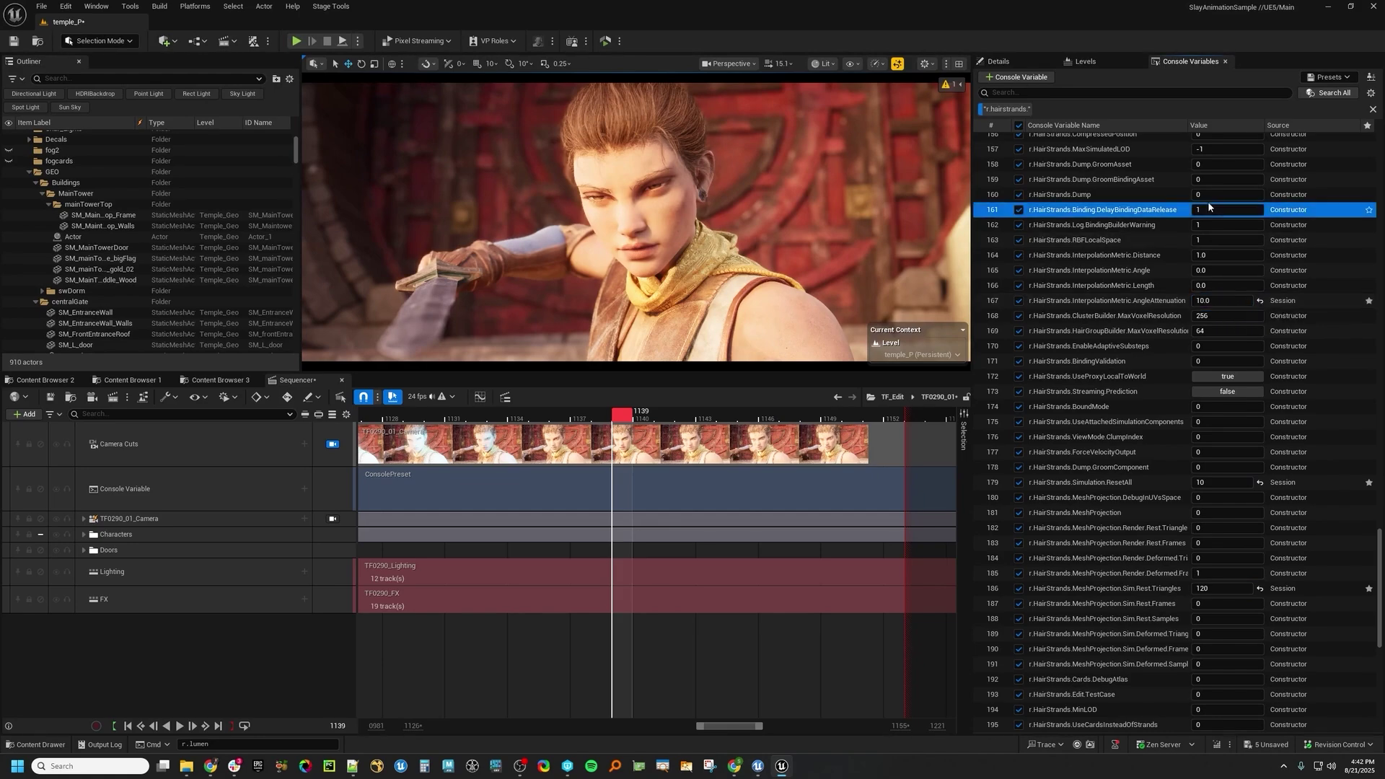
pyautogui.click(1207, 194)
pyautogui.write('10')
pyautogui.press('Return')
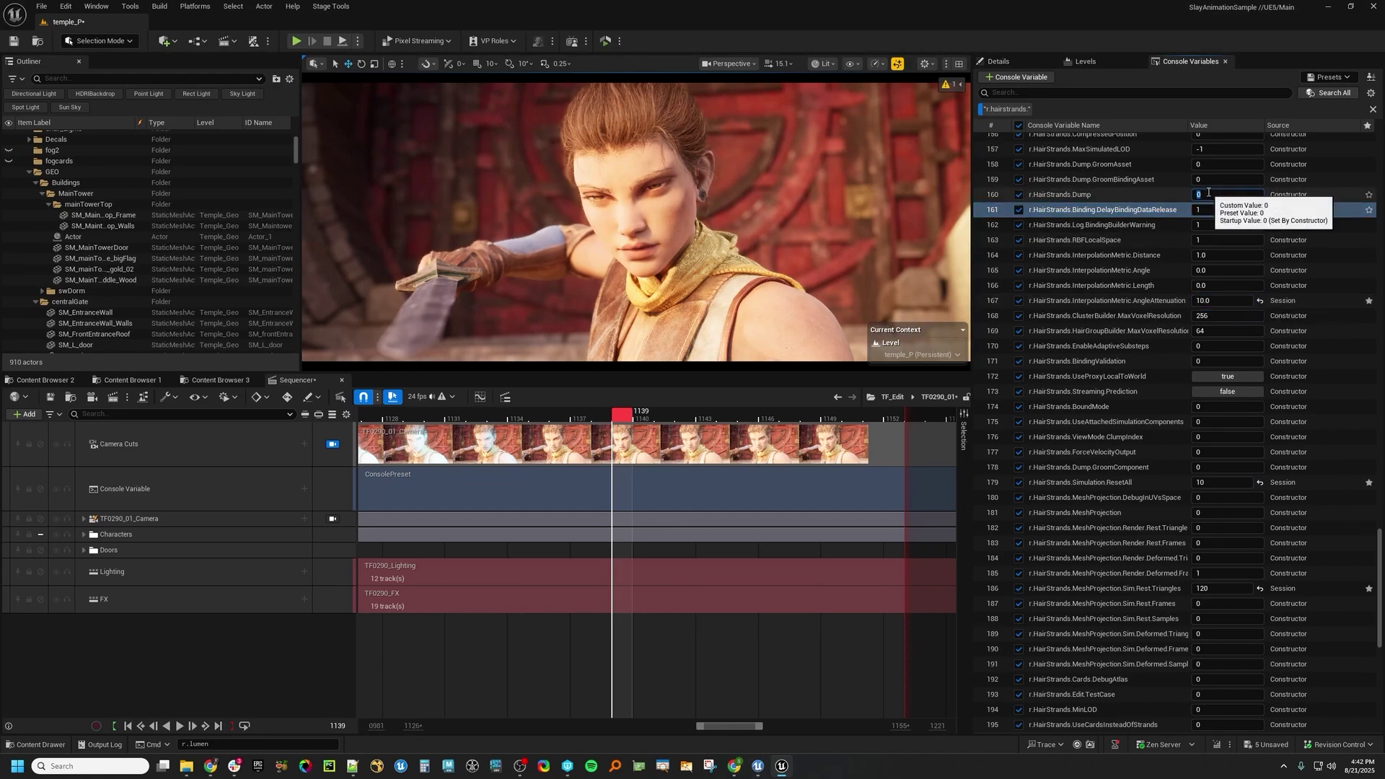
pyautogui.write('1')
# Star r.HairStrands.Voxelization.Virtual.Jitter, Lighting.AllowOneTransmittancePass, Enable and DDCLog for tracking, then clear the search to show the tracked variables
pyautogui.scroll(6, 1241, 361)
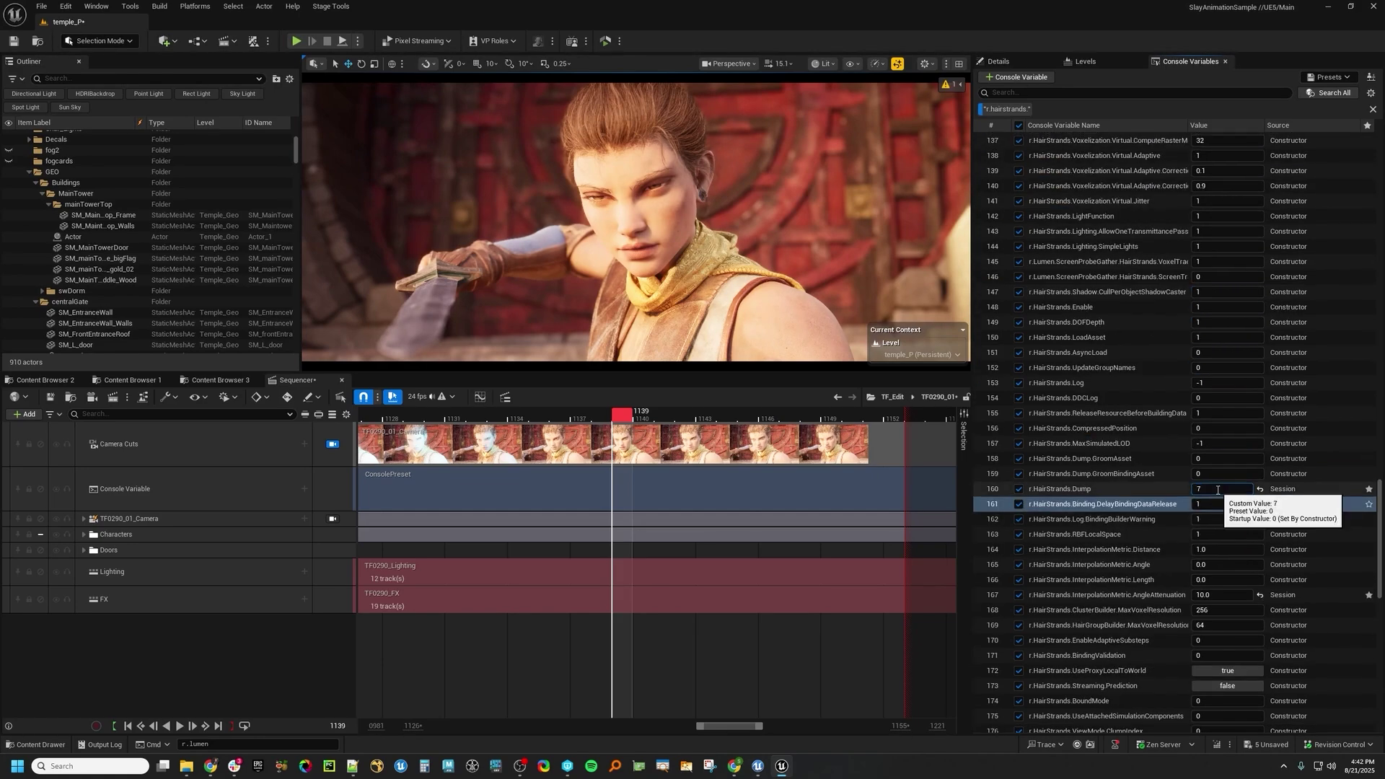
pyautogui.click(1370, 499)
pyautogui.scroll(-6, 1373, 509)
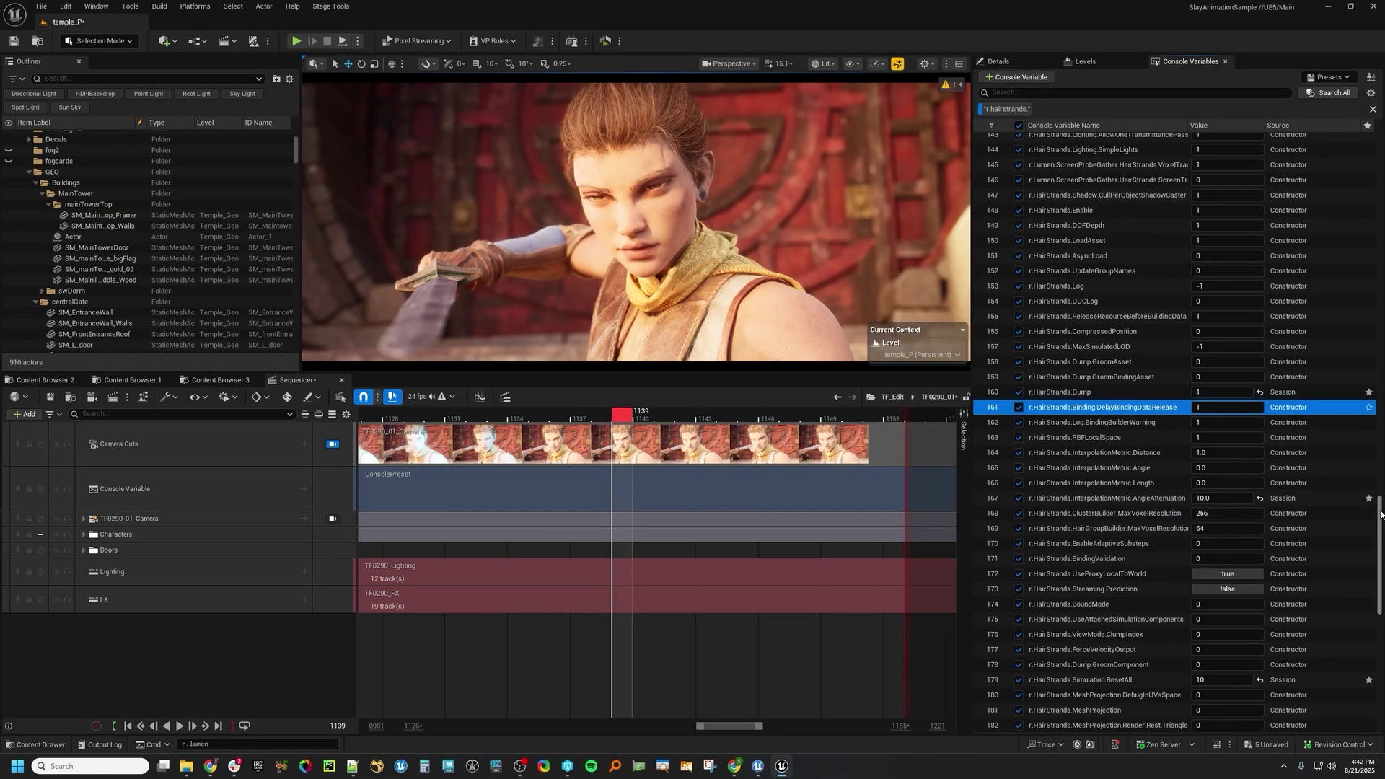
pyautogui.scroll(6, 1377, 523)
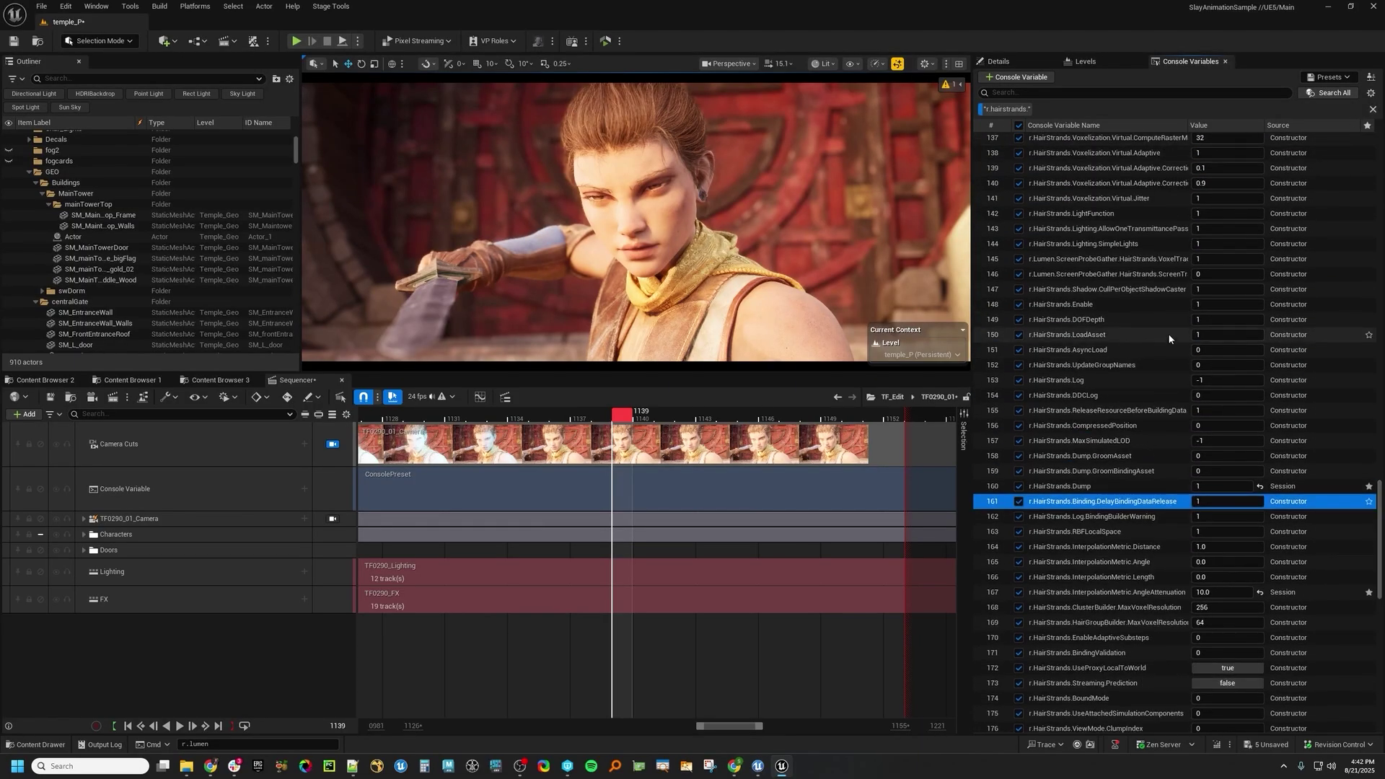
pyautogui.click(1368, 199)
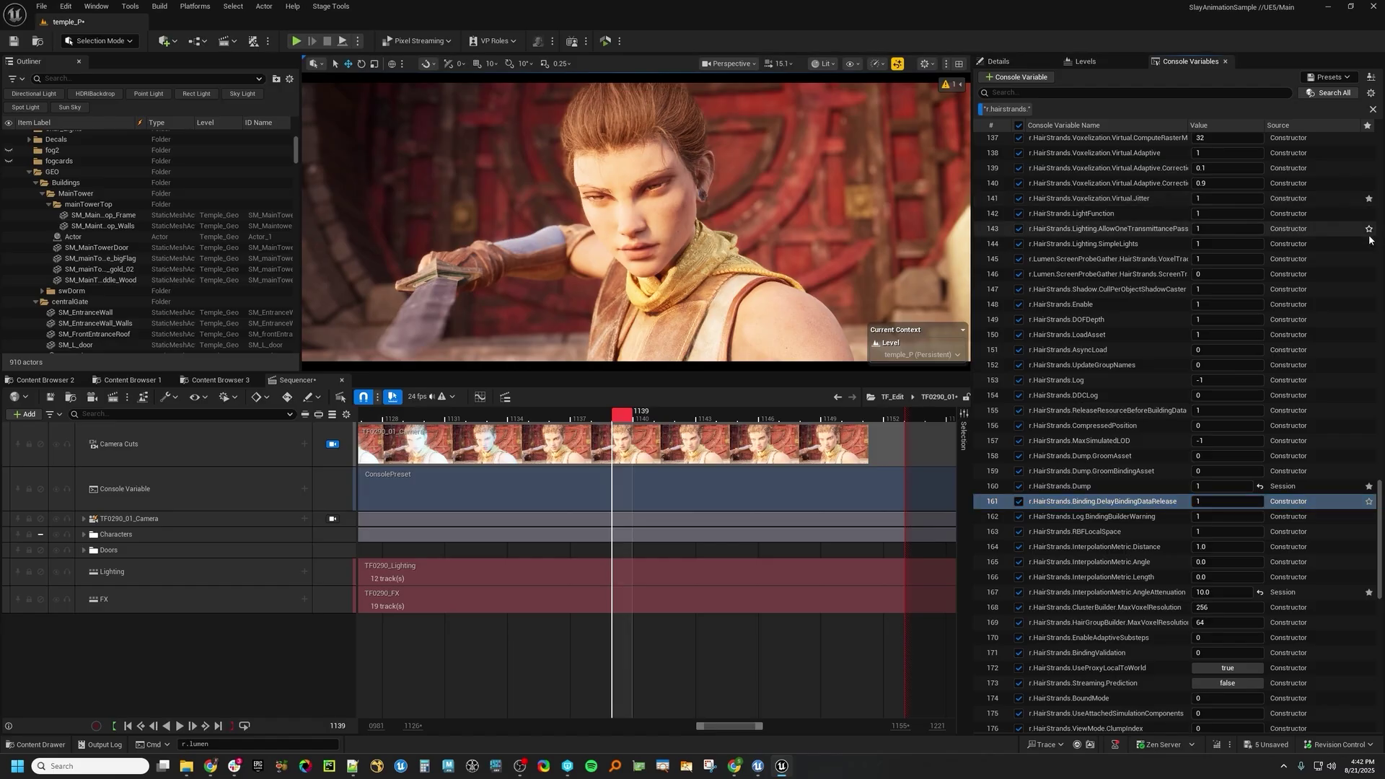
pyautogui.click(1368, 228)
pyautogui.click(1368, 305)
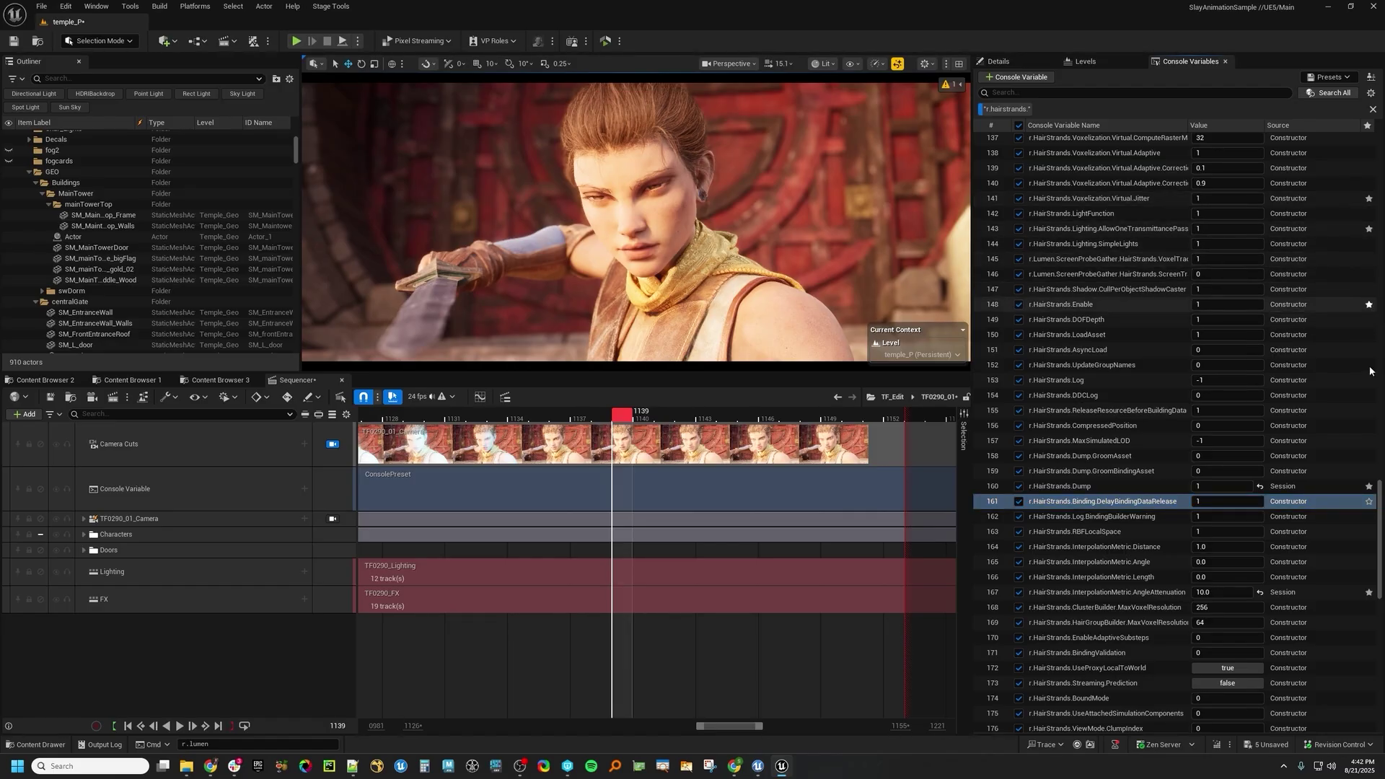
pyautogui.click(1368, 395)
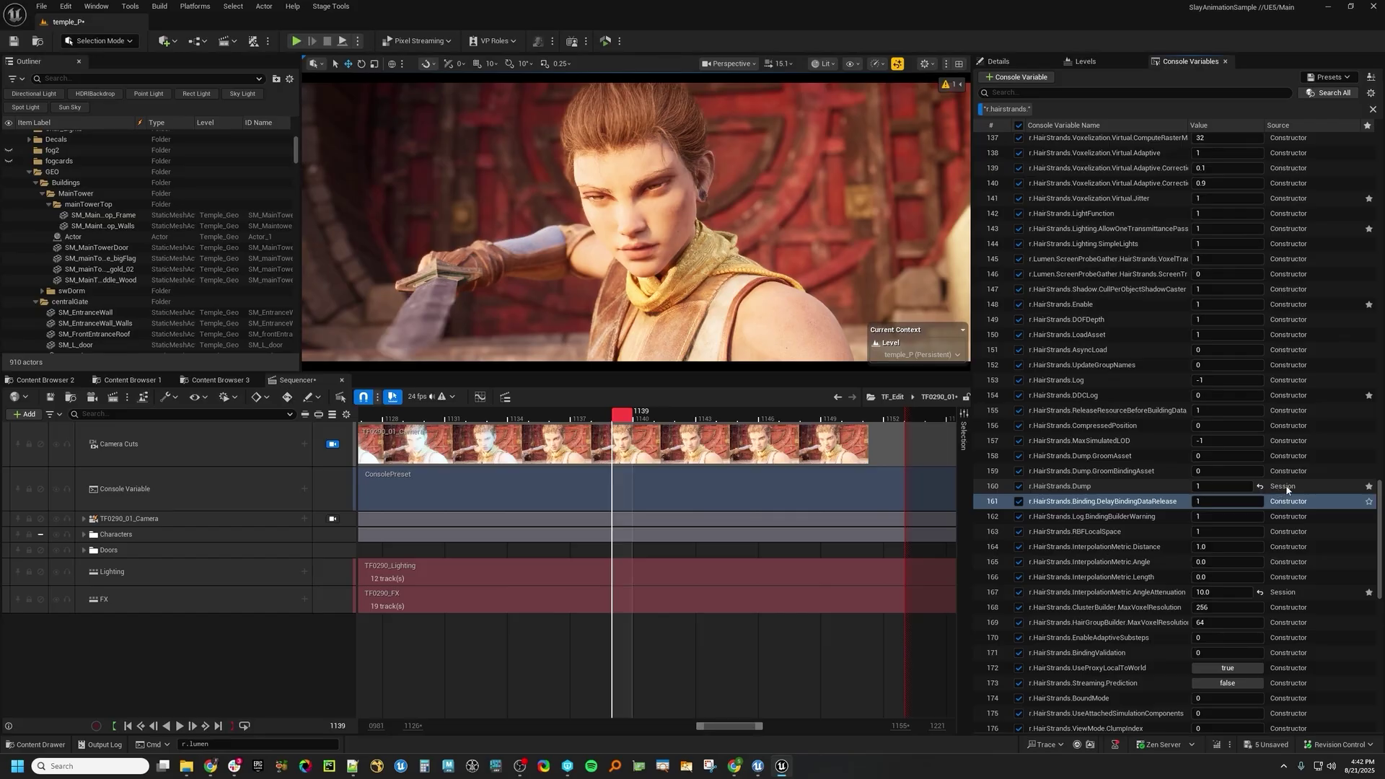
pyautogui.click(1372, 110)
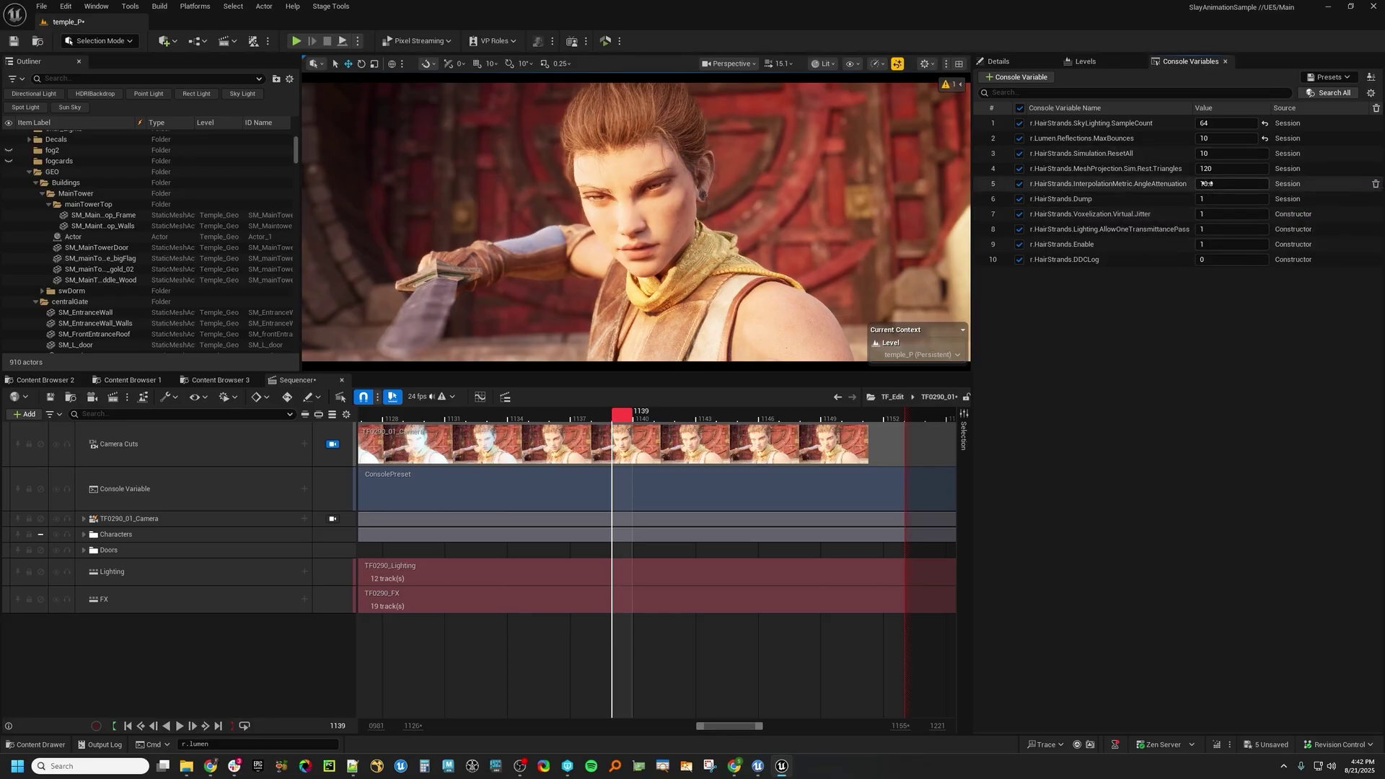
pyautogui.moveTo(1207, 184)
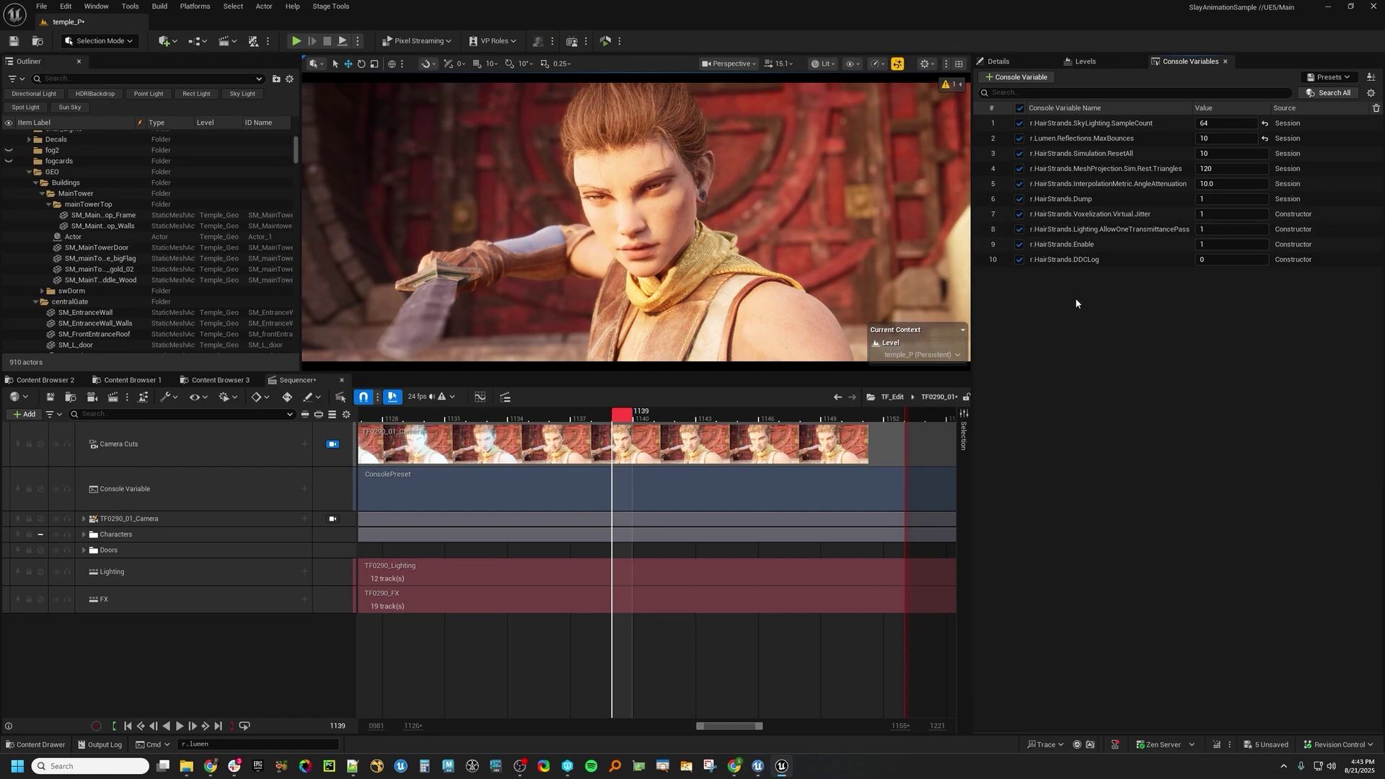
# Set the Effects group in the viewport scalability settings to High
pyautogui.click(933, 65)
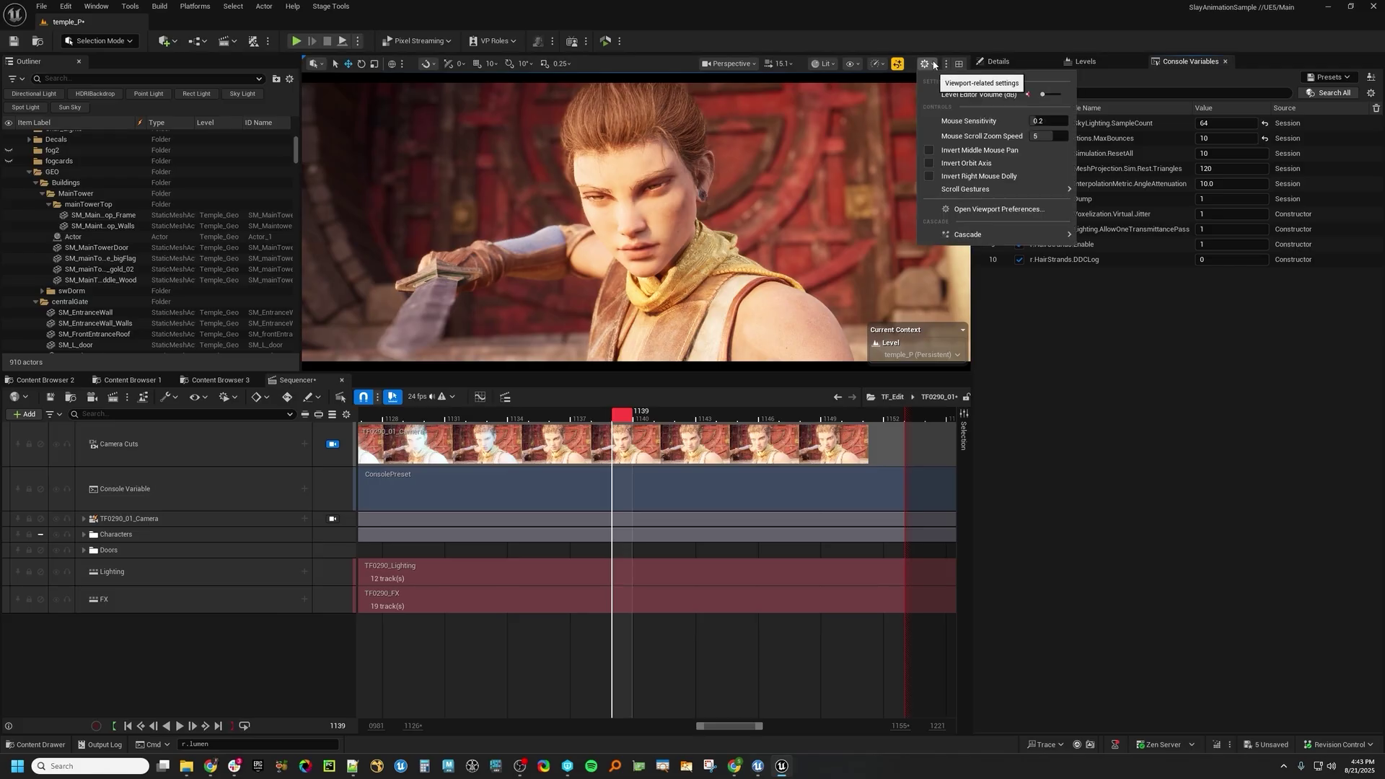
pyautogui.click(881, 65)
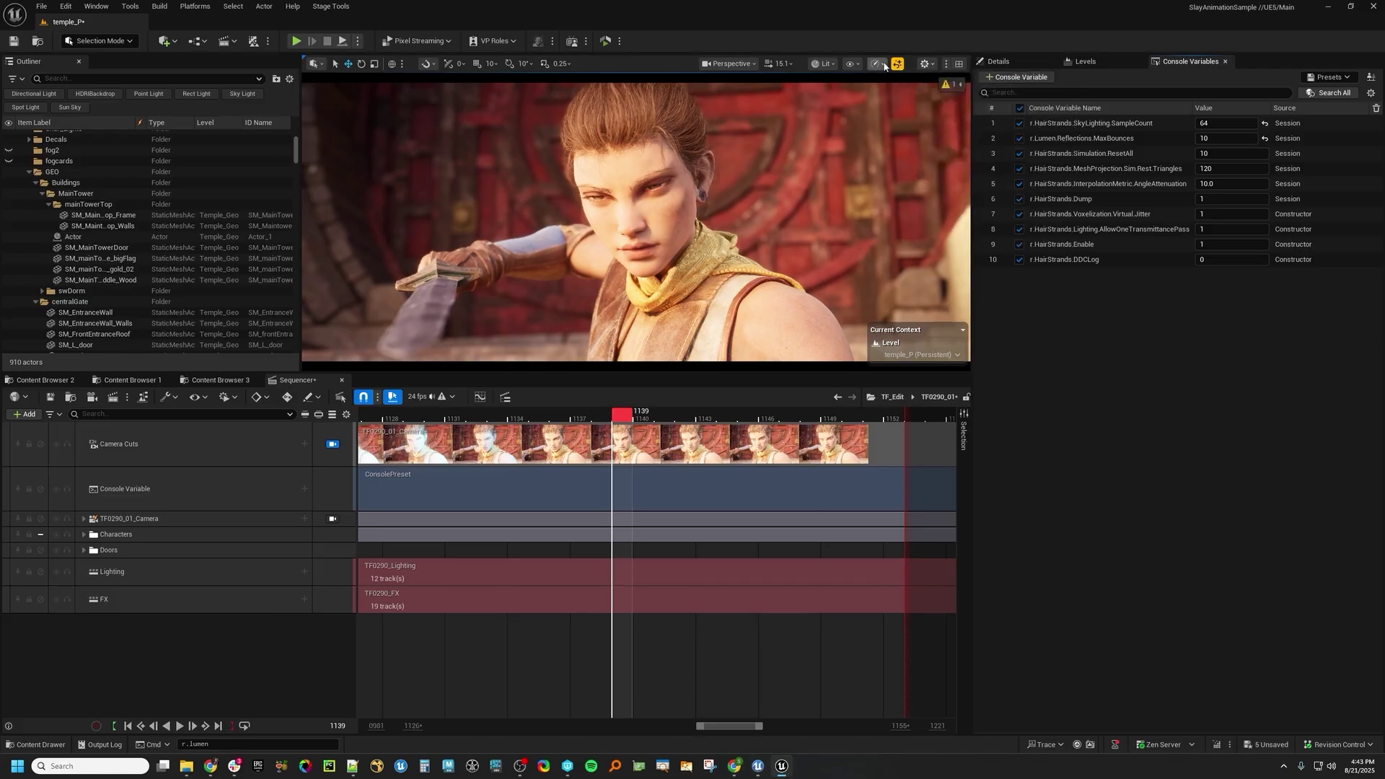
pyautogui.moveTo(938, 140)
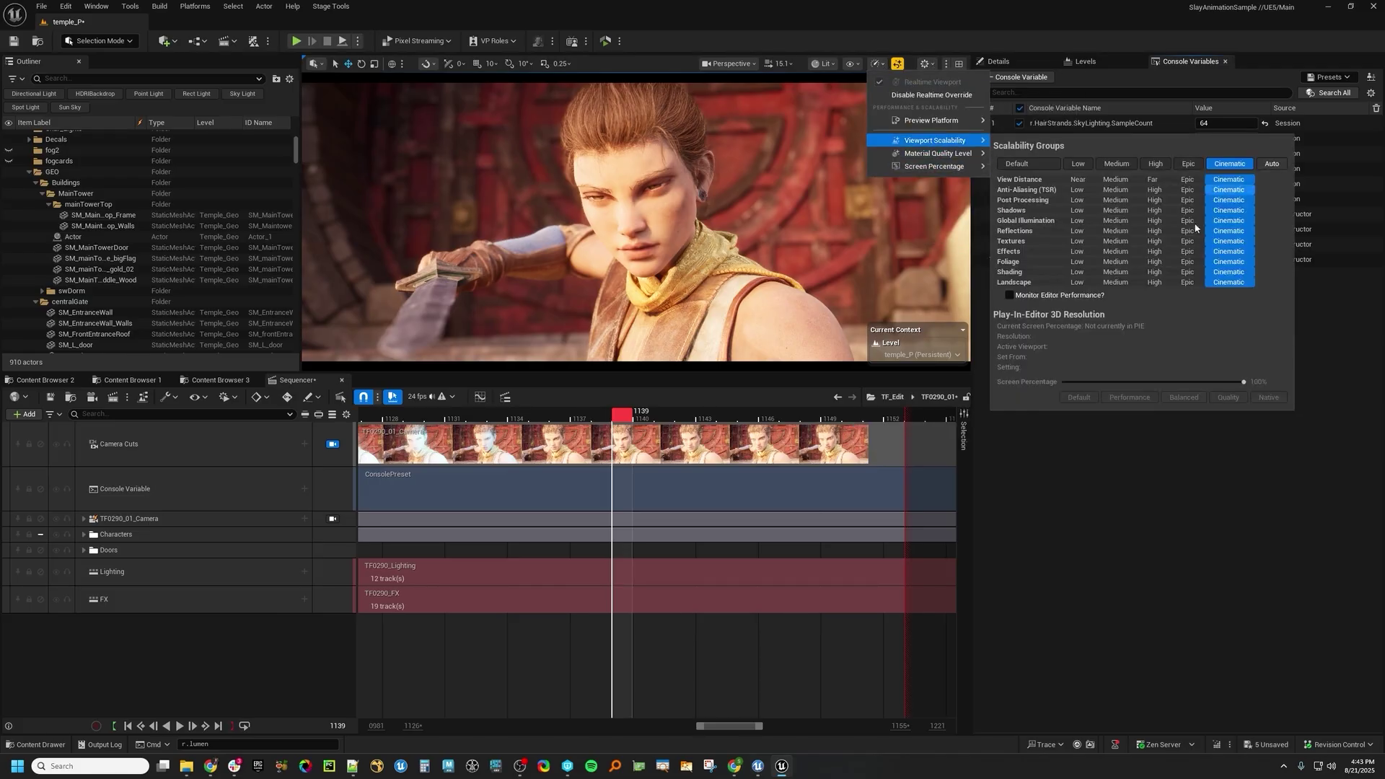
pyautogui.click(1154, 251)
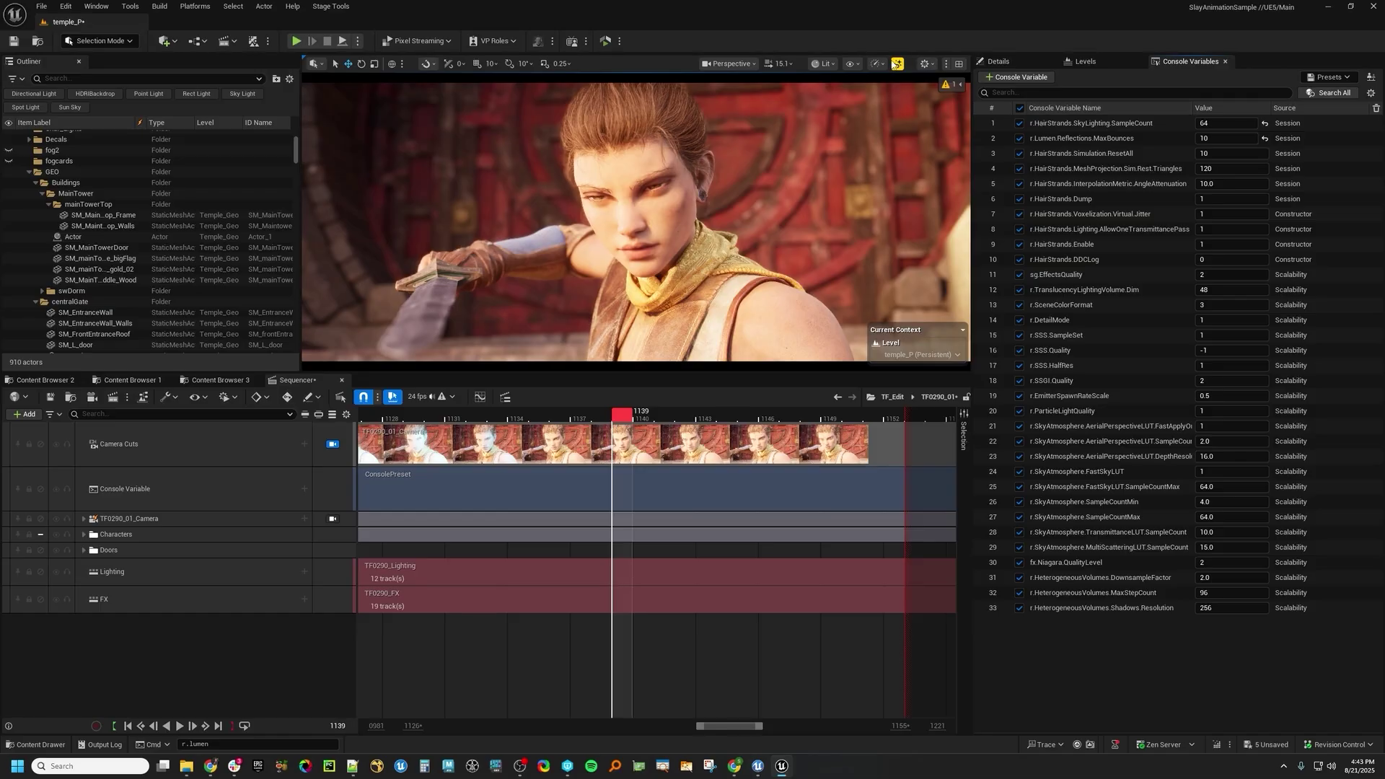
# Cycle the Effects scalability through Epic, Cinematic, High and Medium, ending on Cinematic
pyautogui.click(878, 64)
pyautogui.moveTo(935, 140)
pyautogui.click(1187, 251)
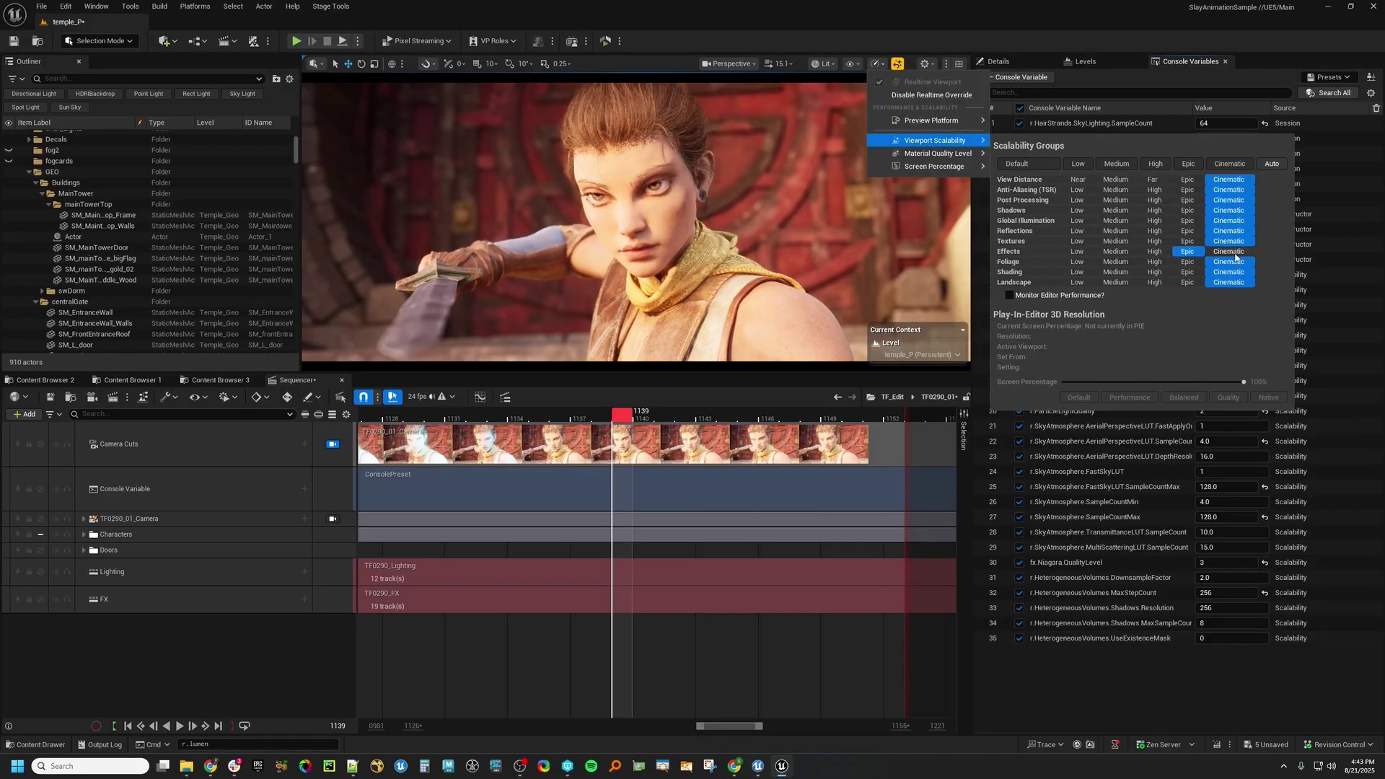
pyautogui.click(1229, 250)
pyautogui.click(1155, 252)
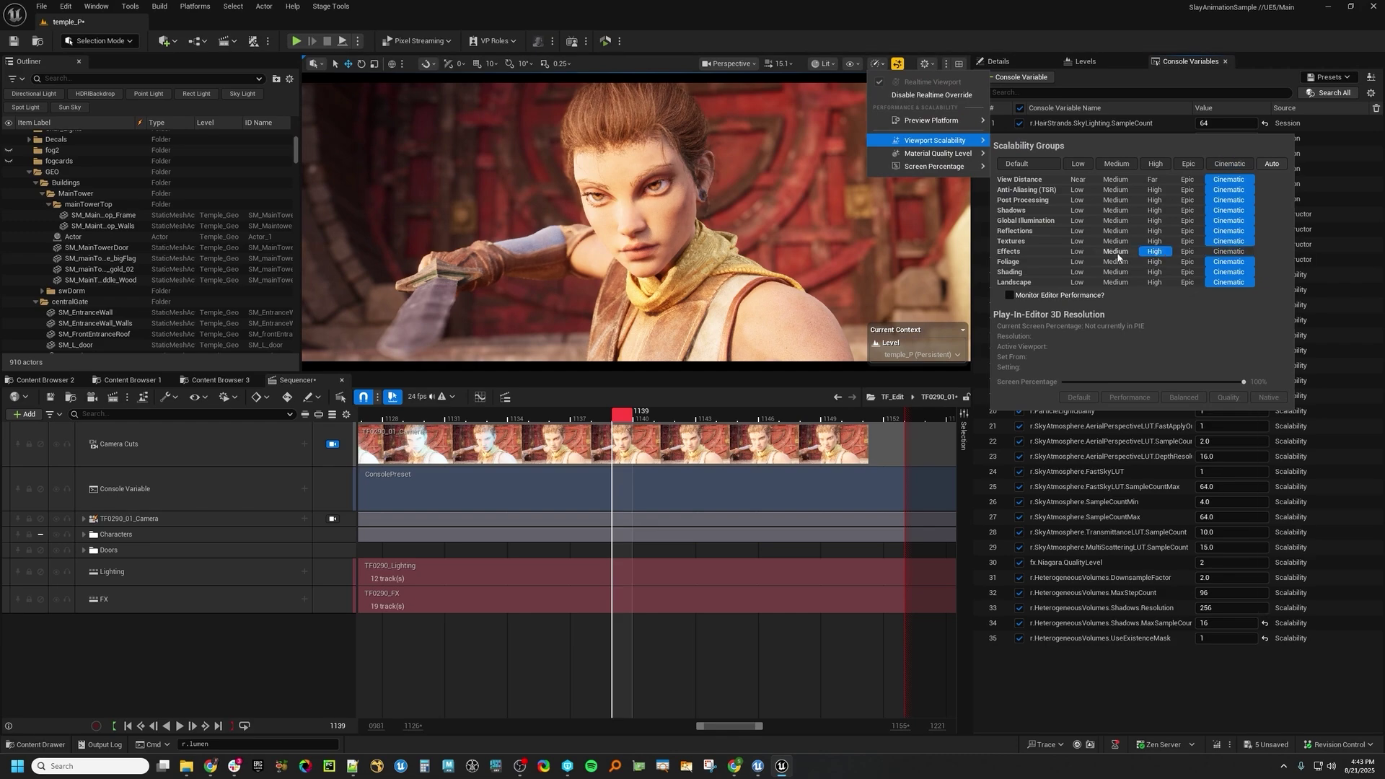
pyautogui.click(1154, 254)
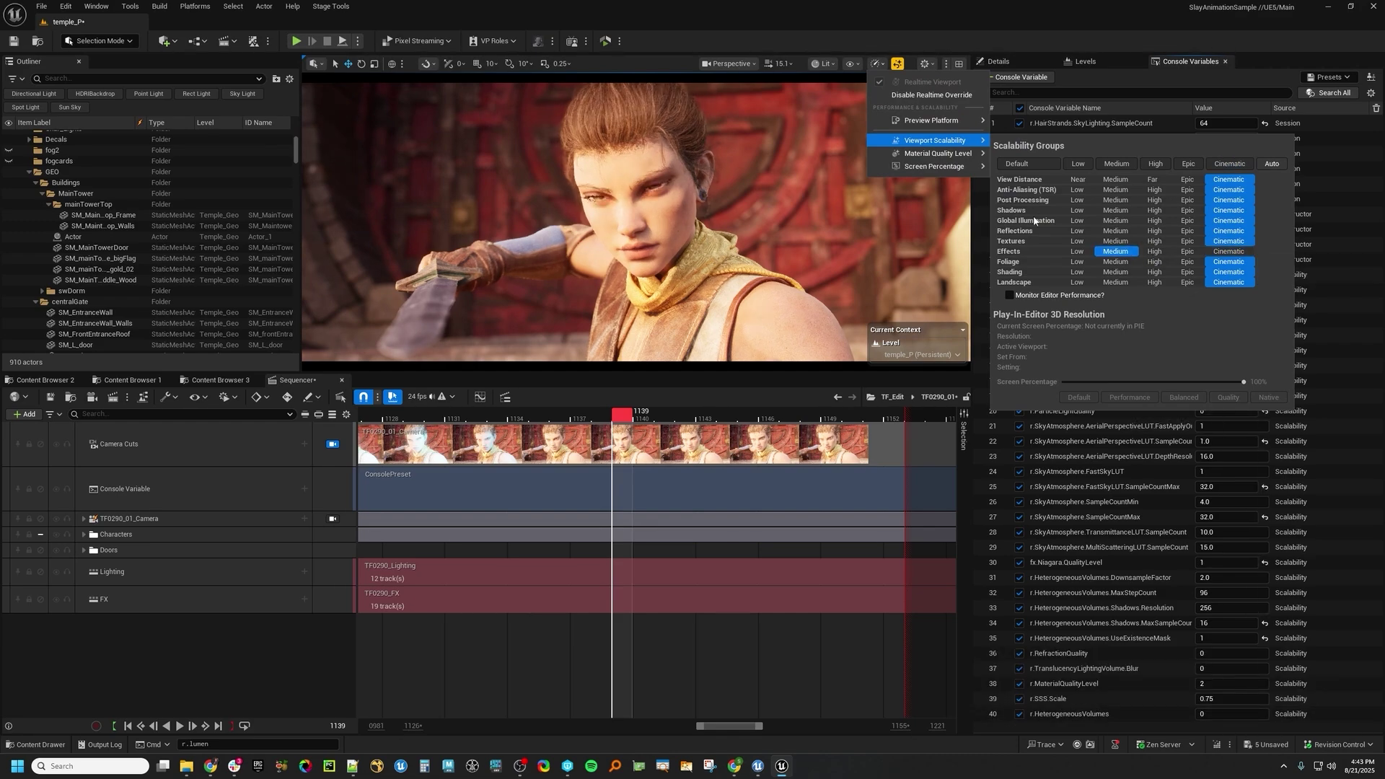
pyautogui.click(1187, 251)
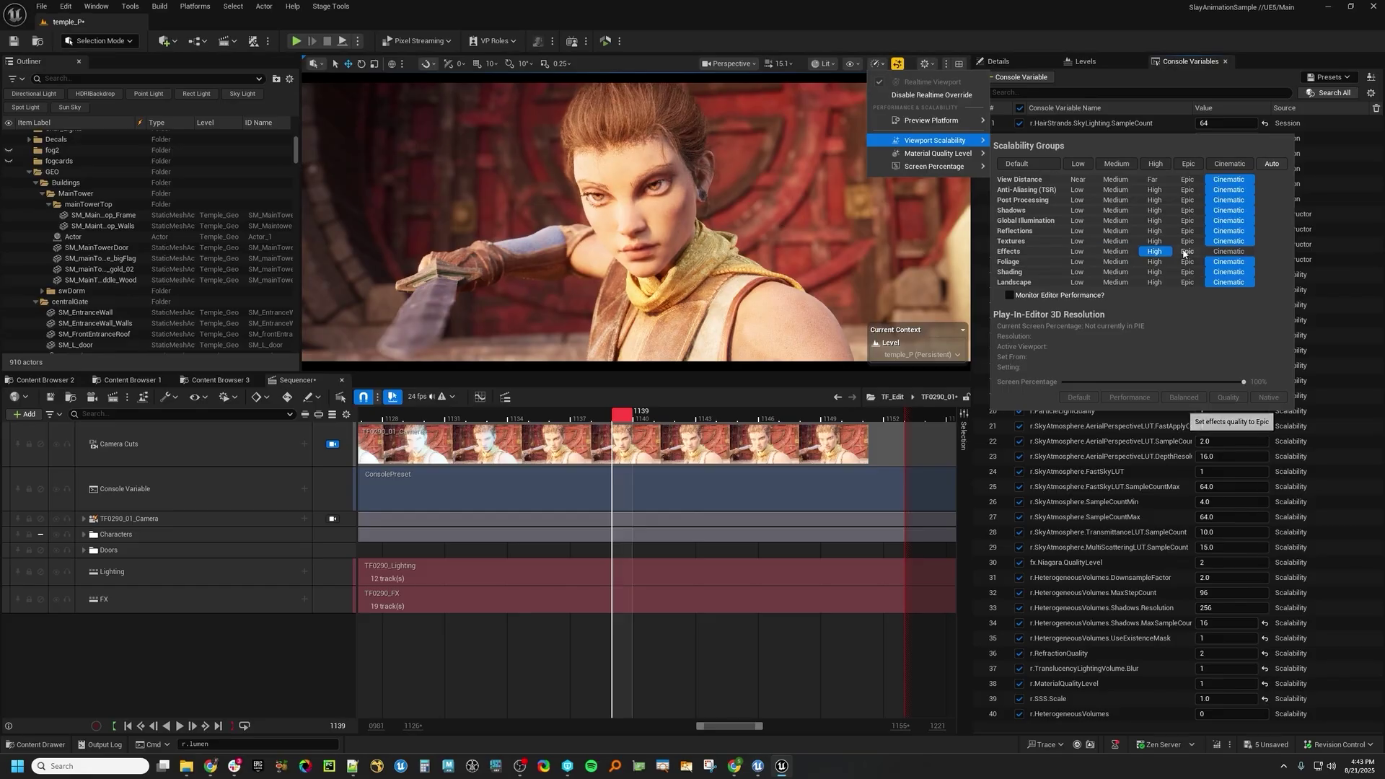
pyautogui.click(1234, 256)
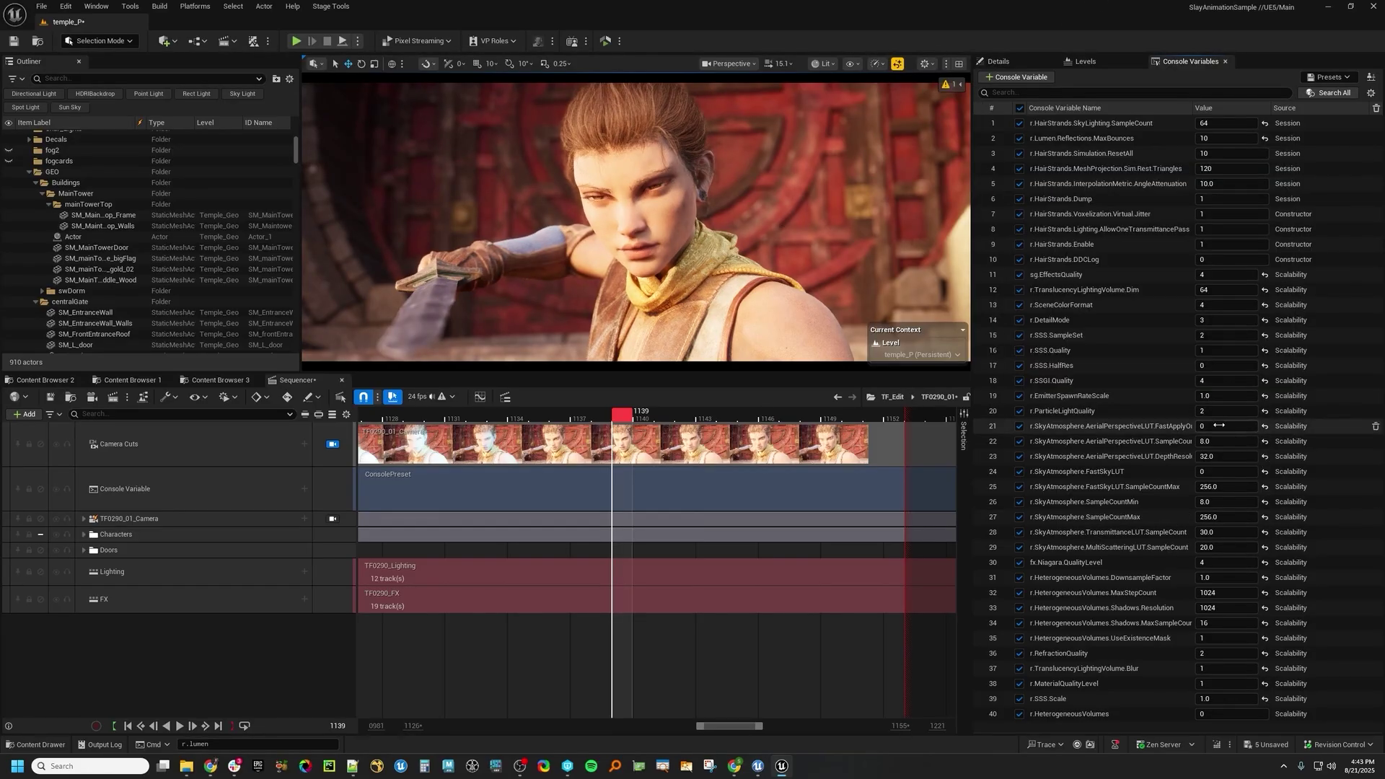
# Remove all tracked variables from r.HairStrands.Enable down to r.HeterogeneousVolumes
pyautogui.click(1309, 714)
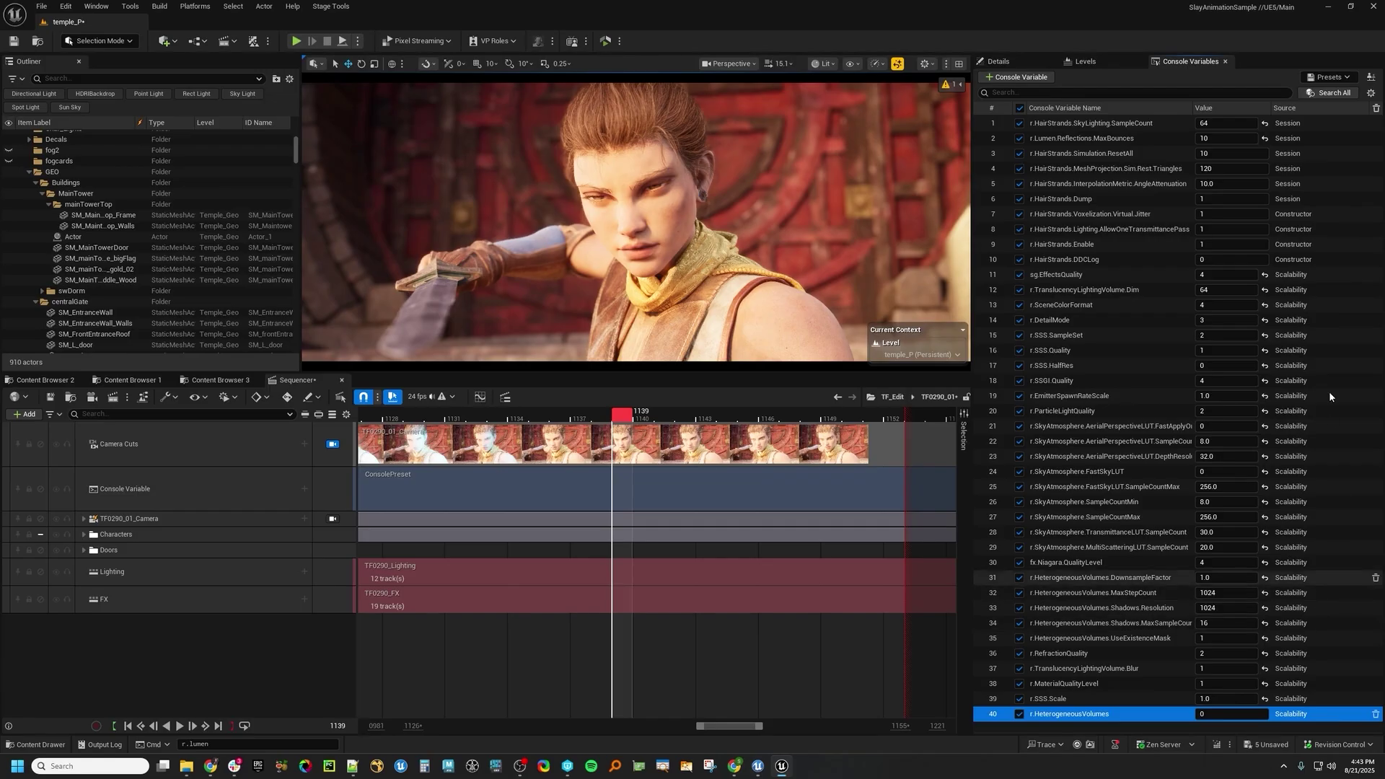
pyautogui.keyDown('shift'); pyautogui.click(1353, 246); pyautogui.keyUp('shift')
pyautogui.click(1375, 244)
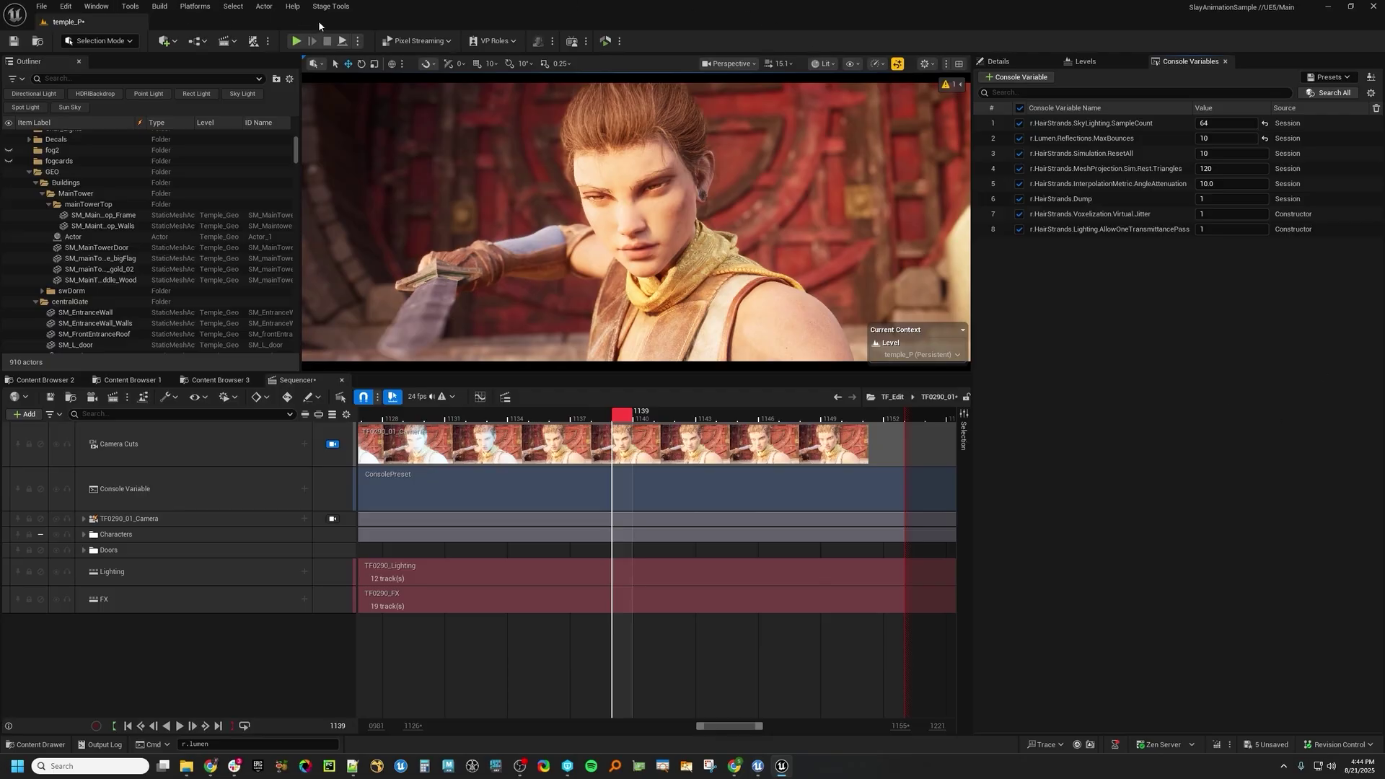
# Open the Movie Render Queue and move its window clear of the list of tracked console variables
pyautogui.click(96, 7)
pyautogui.moveTo(145, 48)
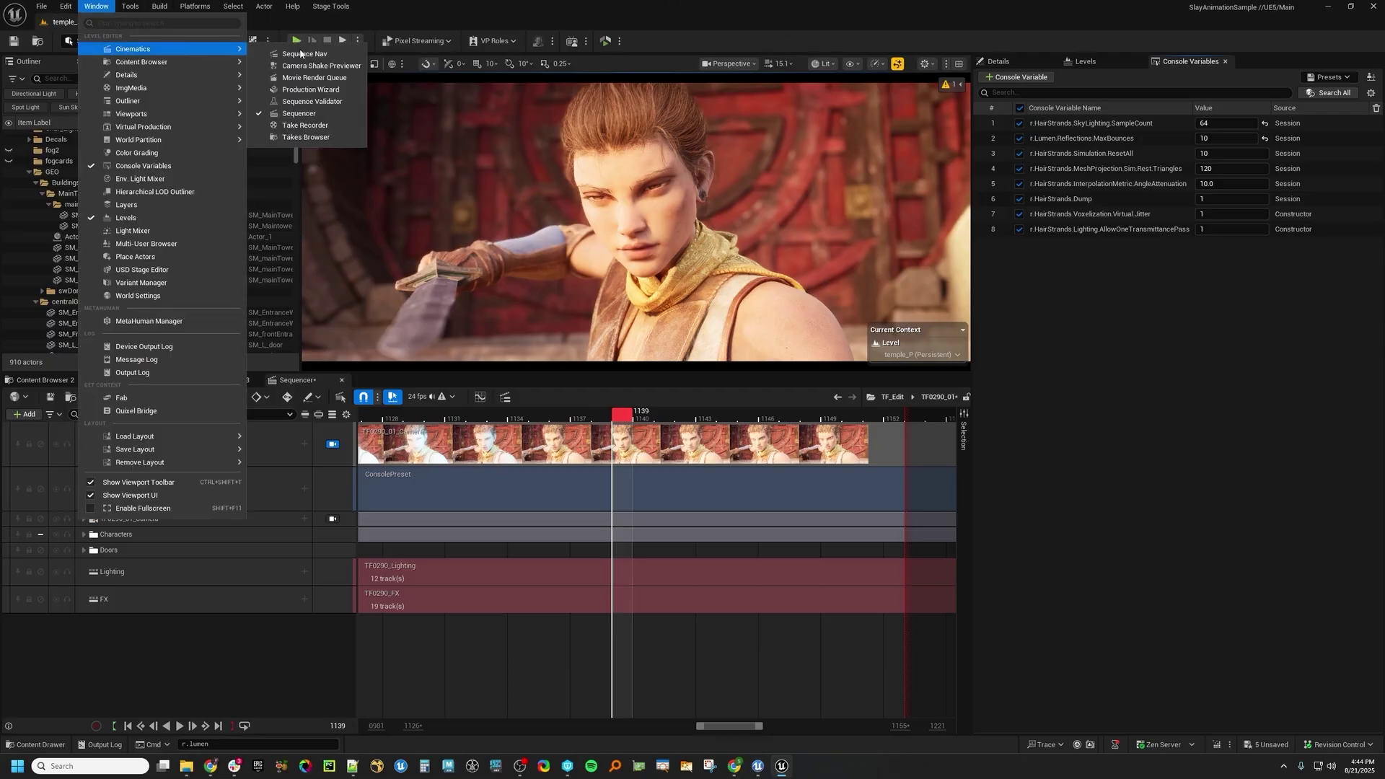
pyautogui.click(314, 77)
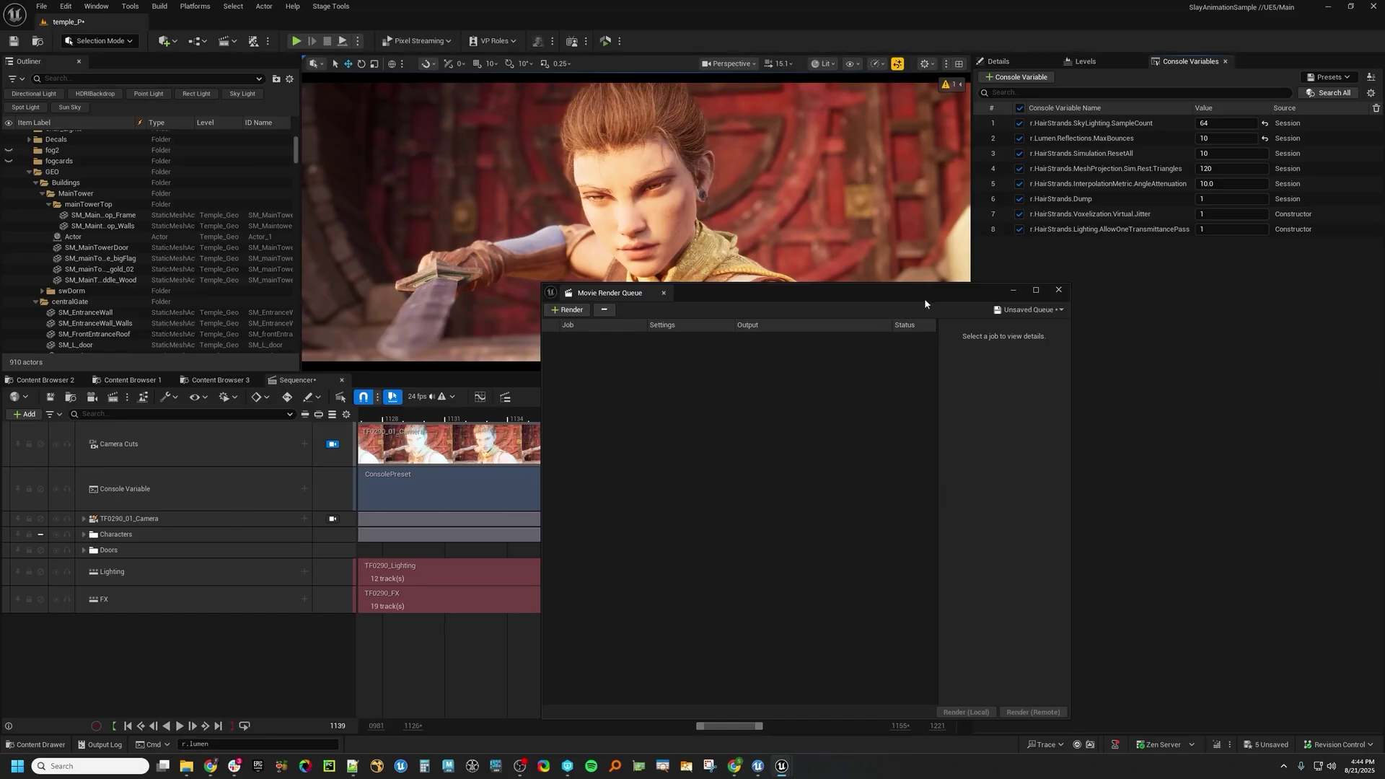
pyautogui.moveTo(924, 297); pyautogui.dragTo(1007, 297)
pyautogui.click(648, 309)
pyautogui.click(816, 293)
pyautogui.moveTo(816, 293); pyautogui.dragTo(703, 208)
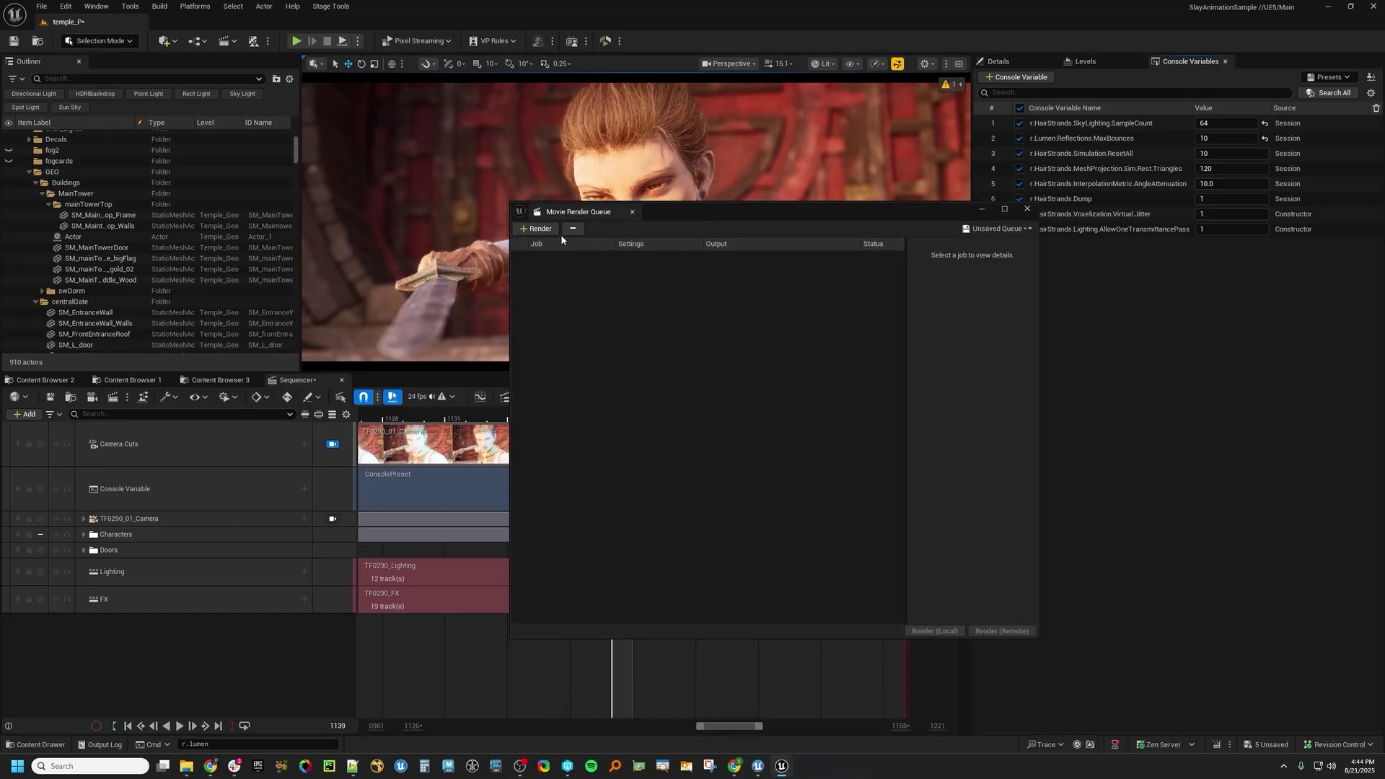
# Search the sequences for "0290", add TF0290_01 as a render job, and render it locally
pyautogui.click(549, 229)
pyautogui.write('0')
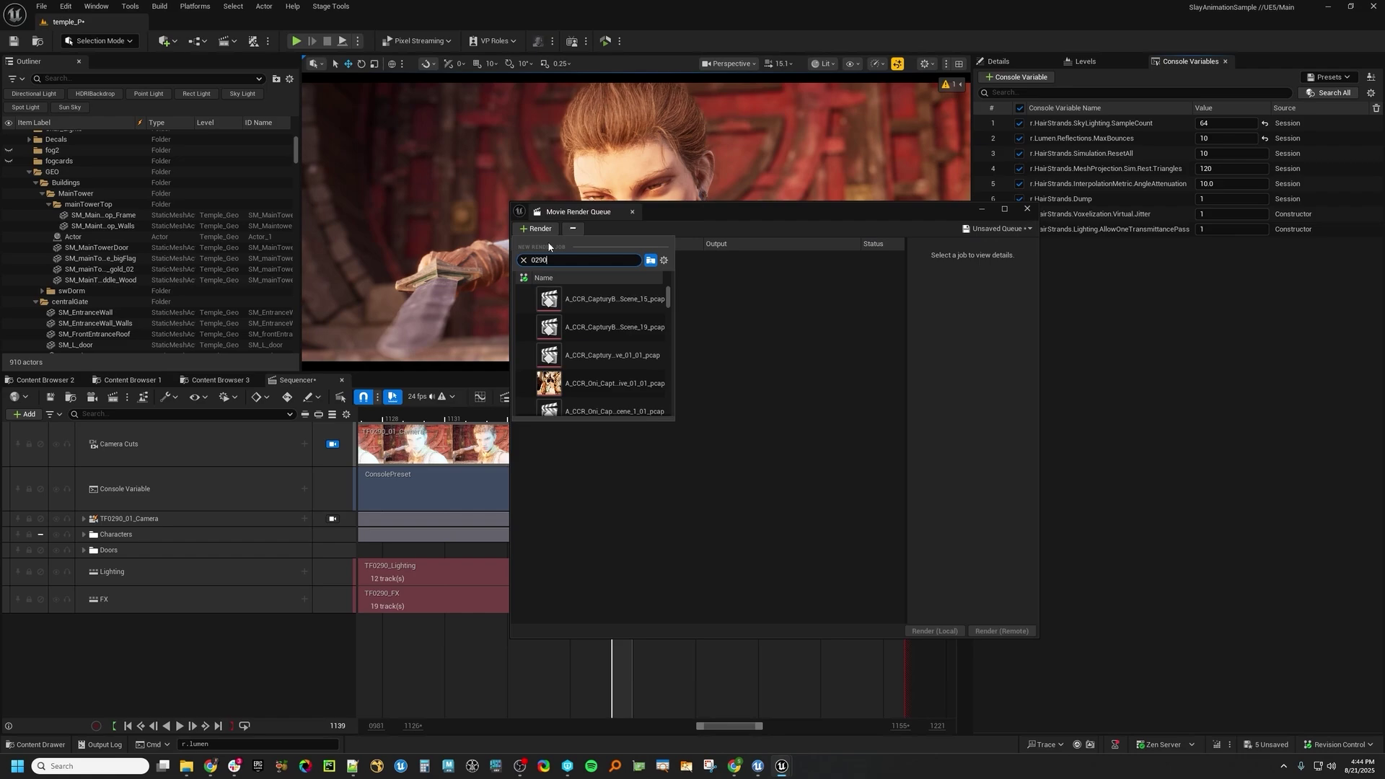
pyautogui.write('290')
pyautogui.click(599, 298)
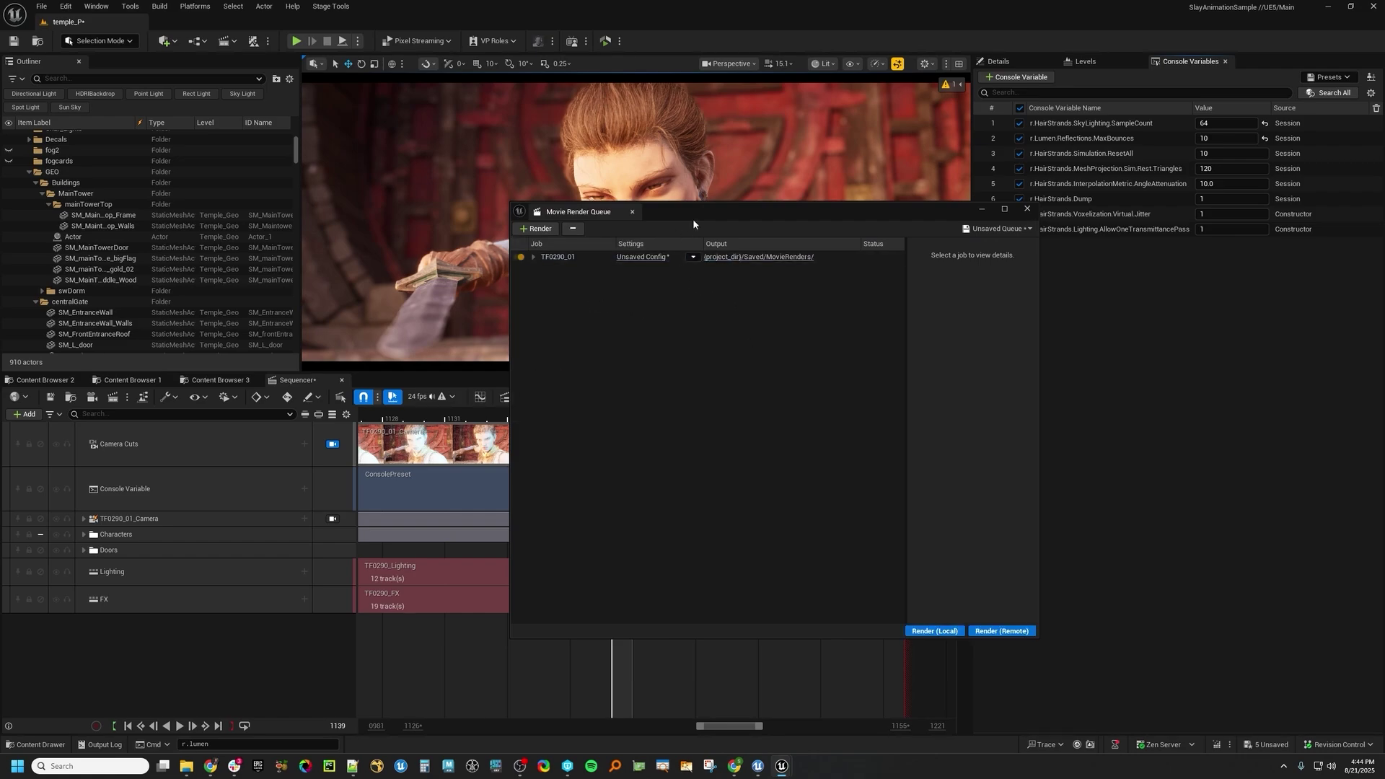
pyautogui.moveTo(693, 220); pyautogui.dragTo(725, 303)
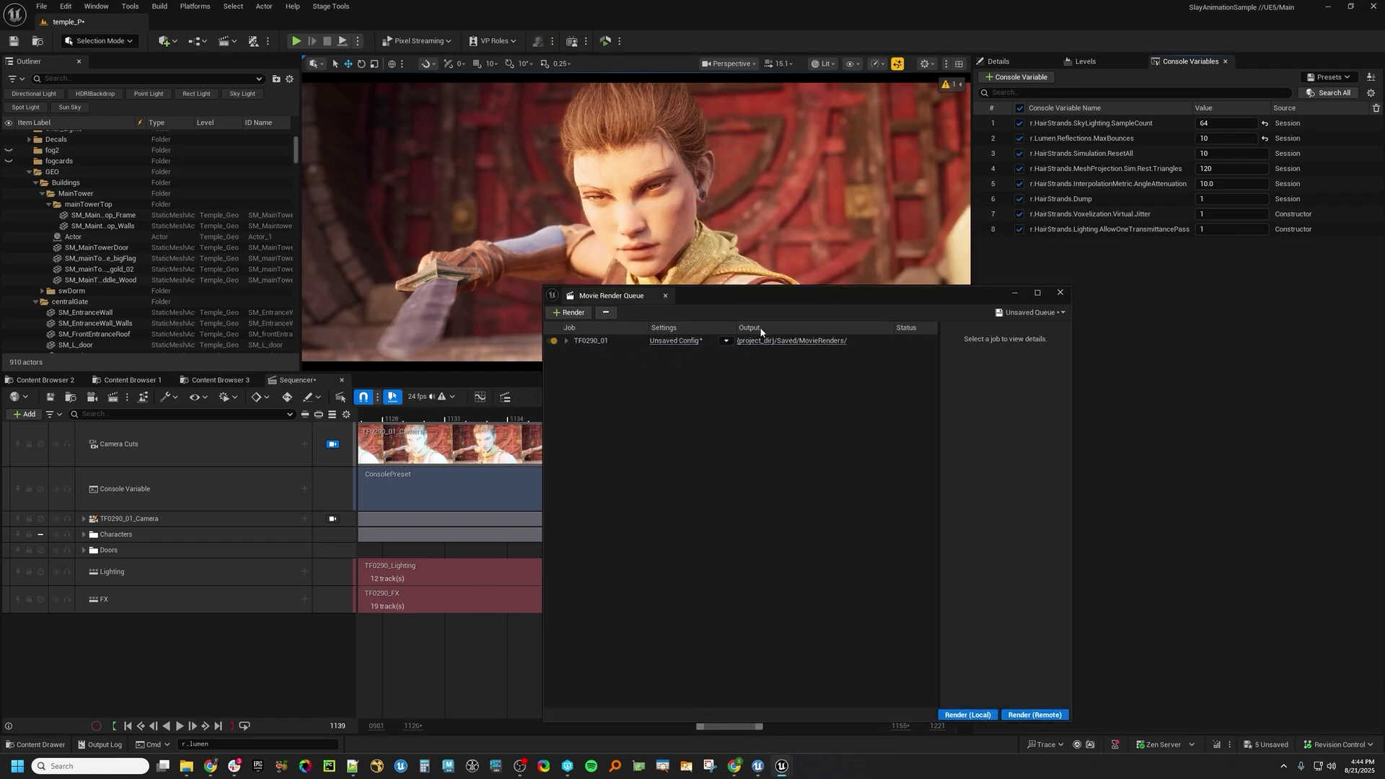
pyautogui.moveTo(904, 296); pyautogui.dragTo(699, 236)
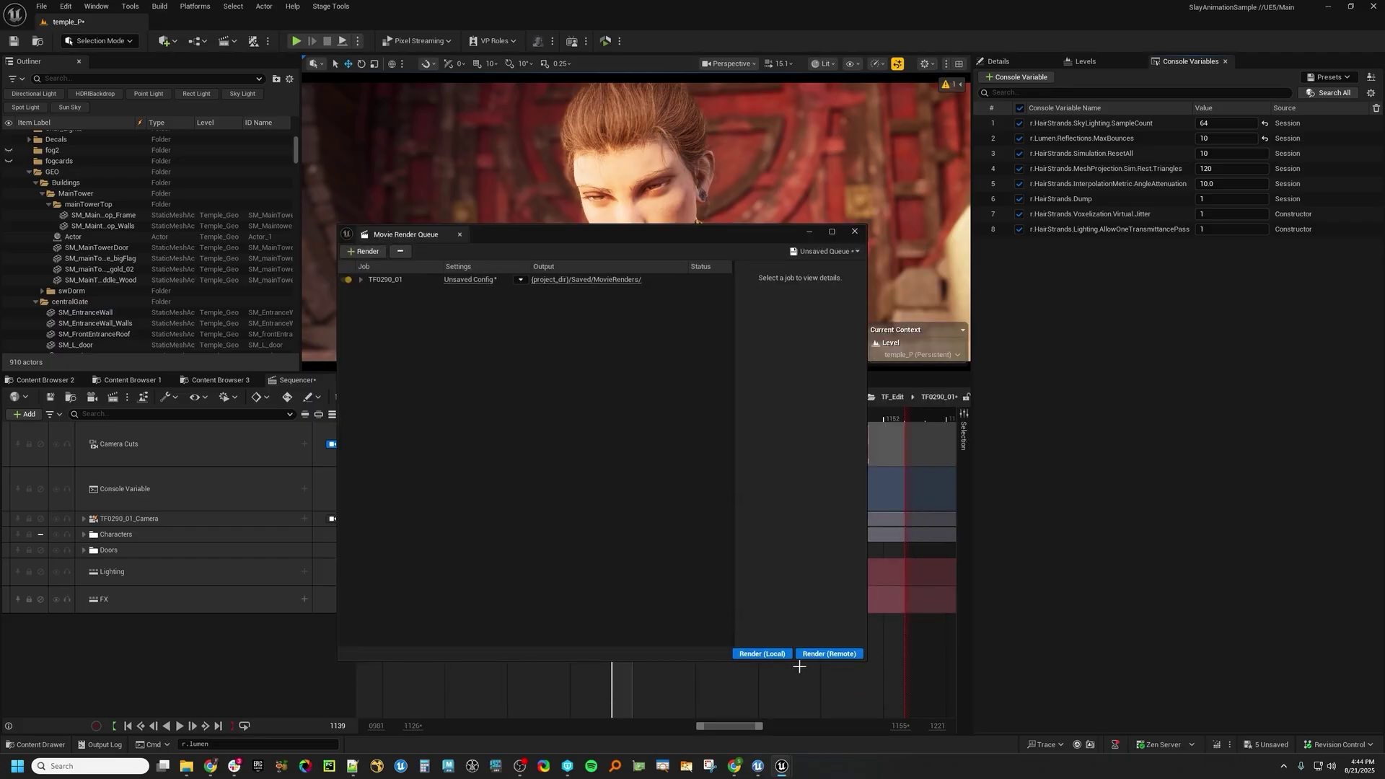
pyautogui.click(761, 654)
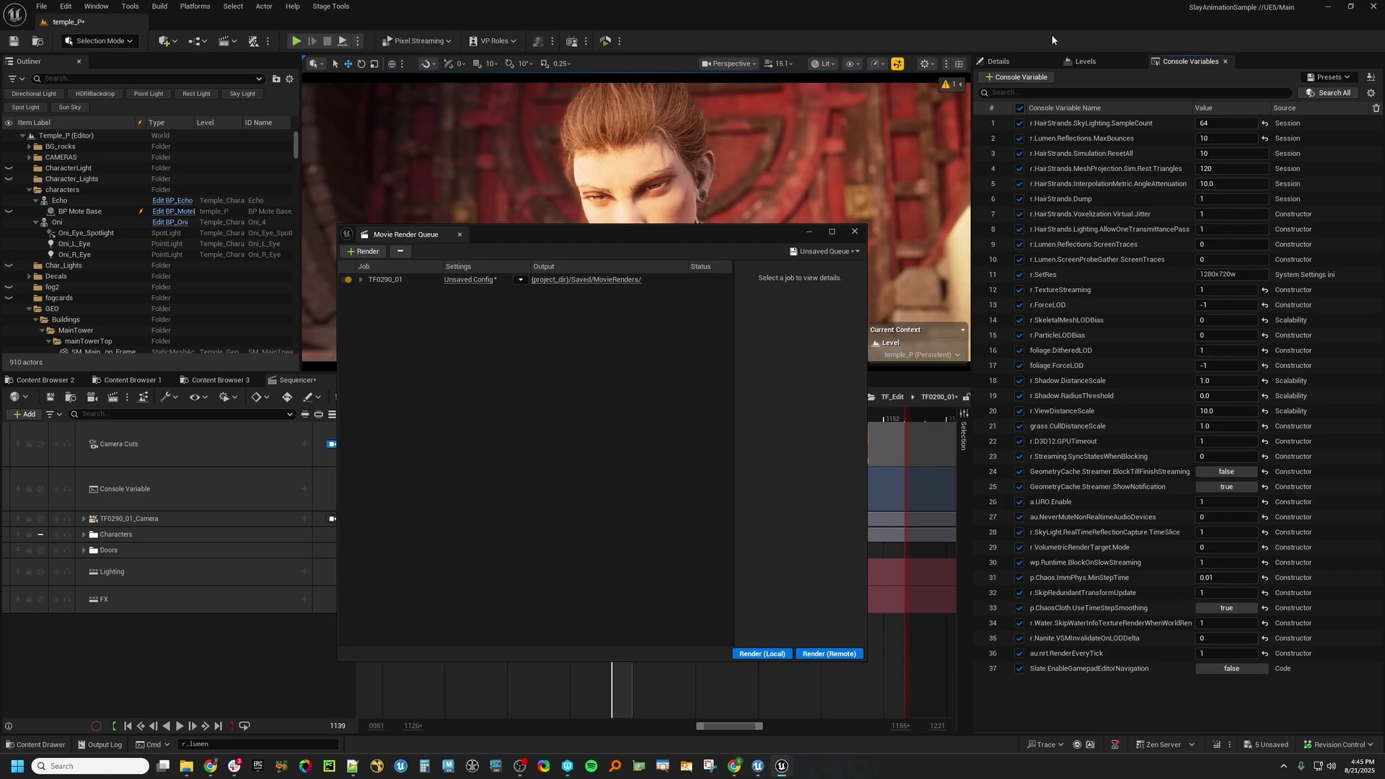
pyautogui.moveTo(790, 239); pyautogui.dragTo(748, 241)
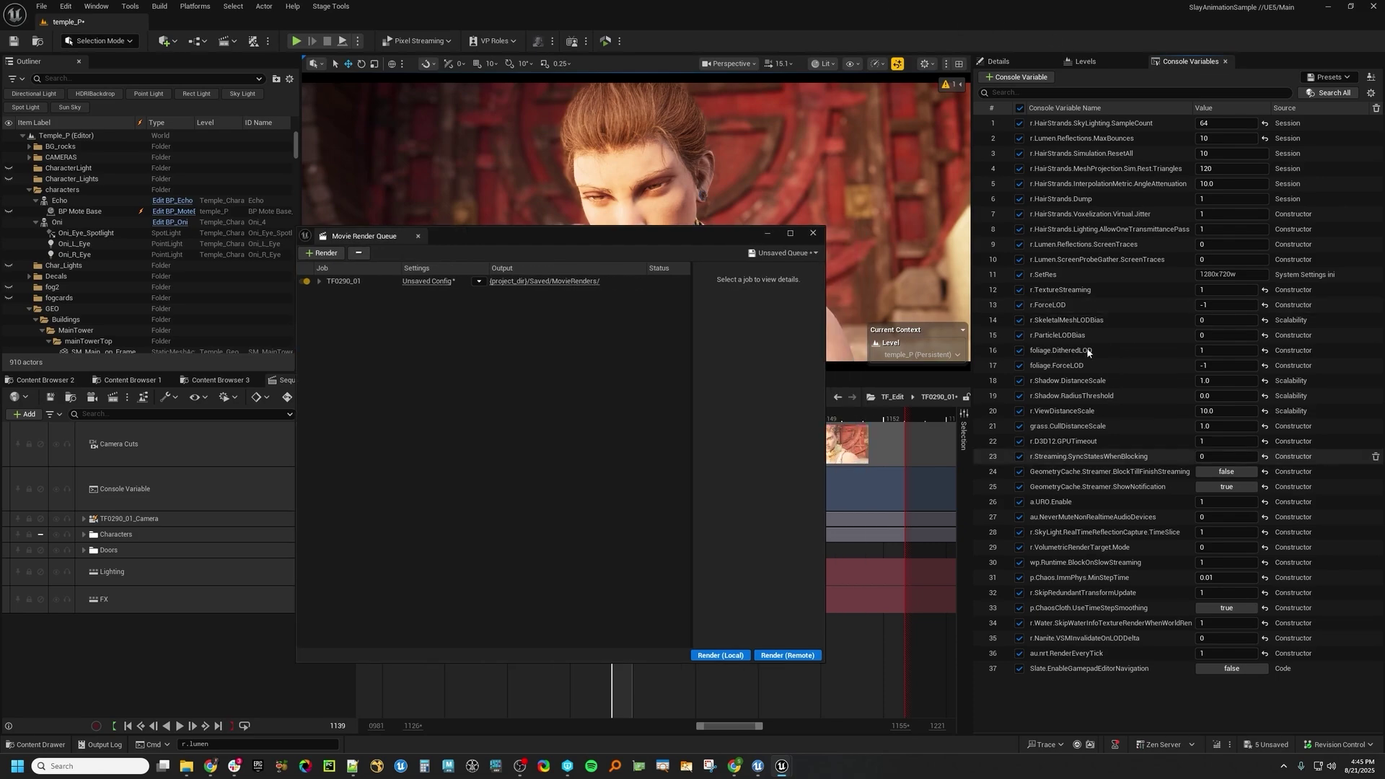
# Save the tracked console variables as a new preset named ShaunPreset in the ConsoleEditor subfolder of the personal developer folder
pyautogui.click(1333, 76)
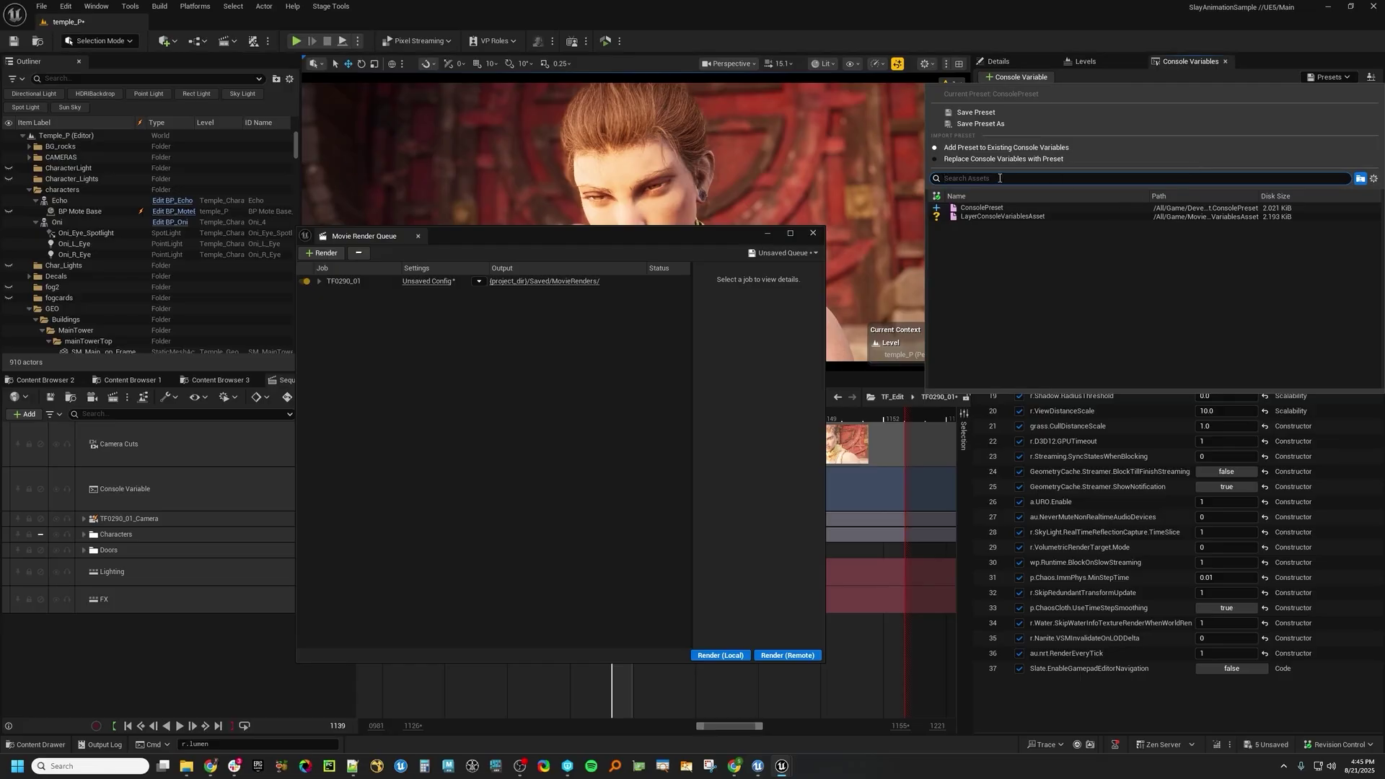
pyautogui.click(981, 124)
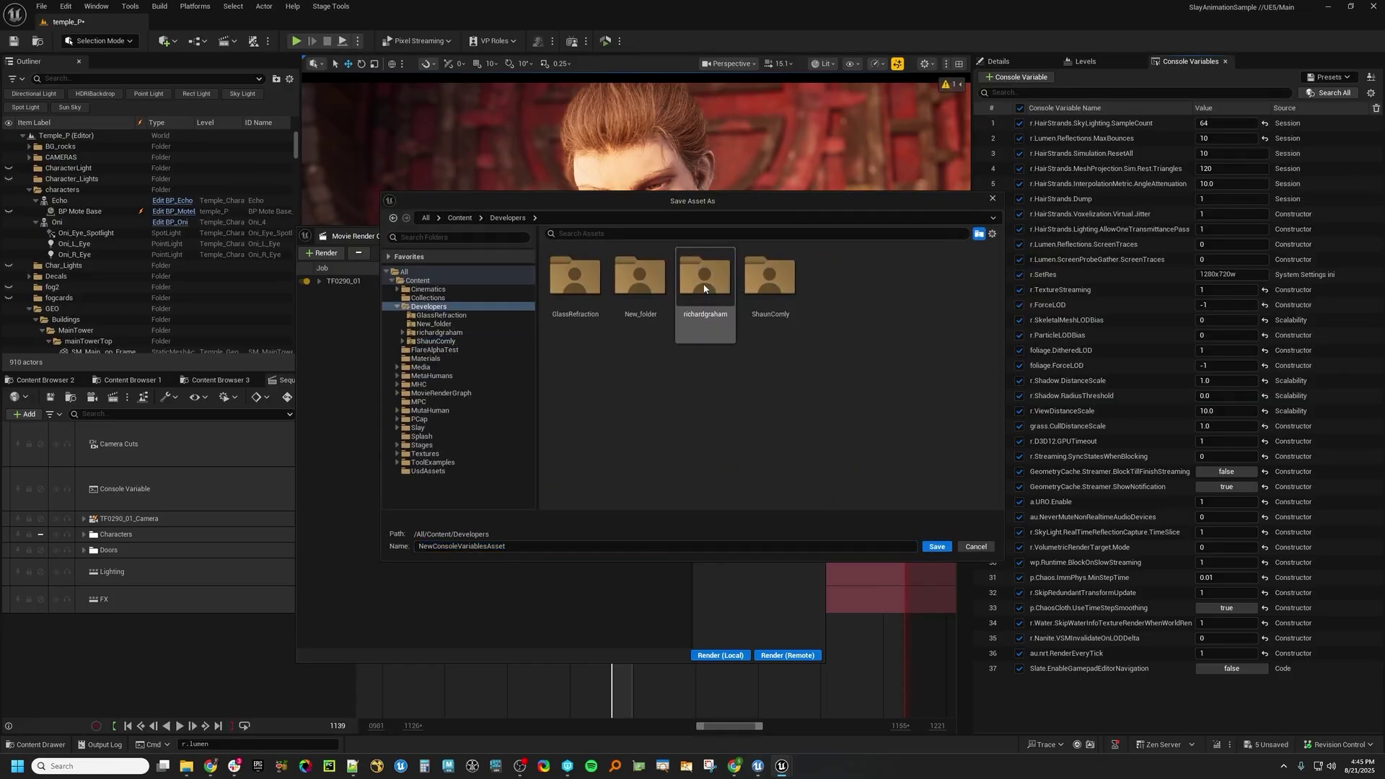
pyautogui.doubleClick(769, 277)
pyautogui.doubleClick(706, 287)
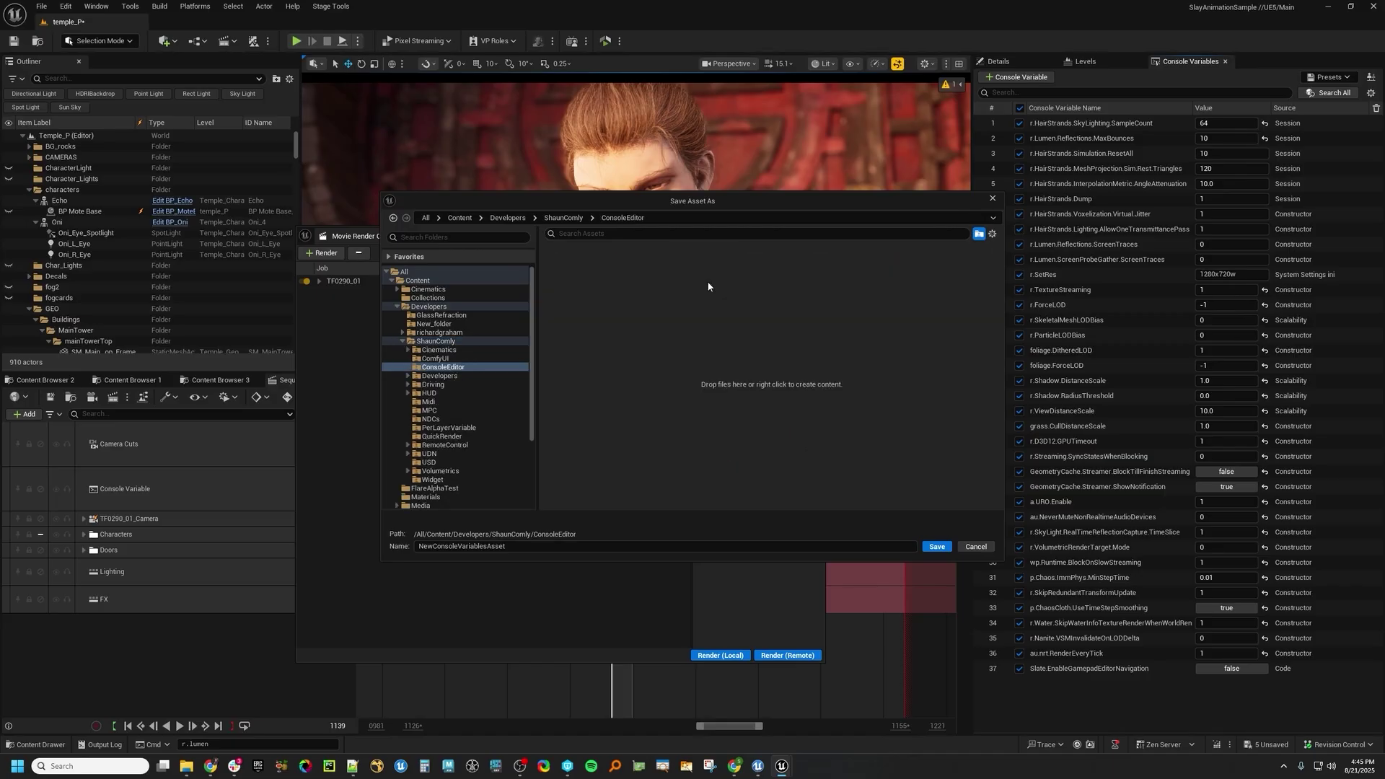
pyautogui.doubleClick(533, 546)
pyautogui.write('ShaunPreset')
pyautogui.press('Return')
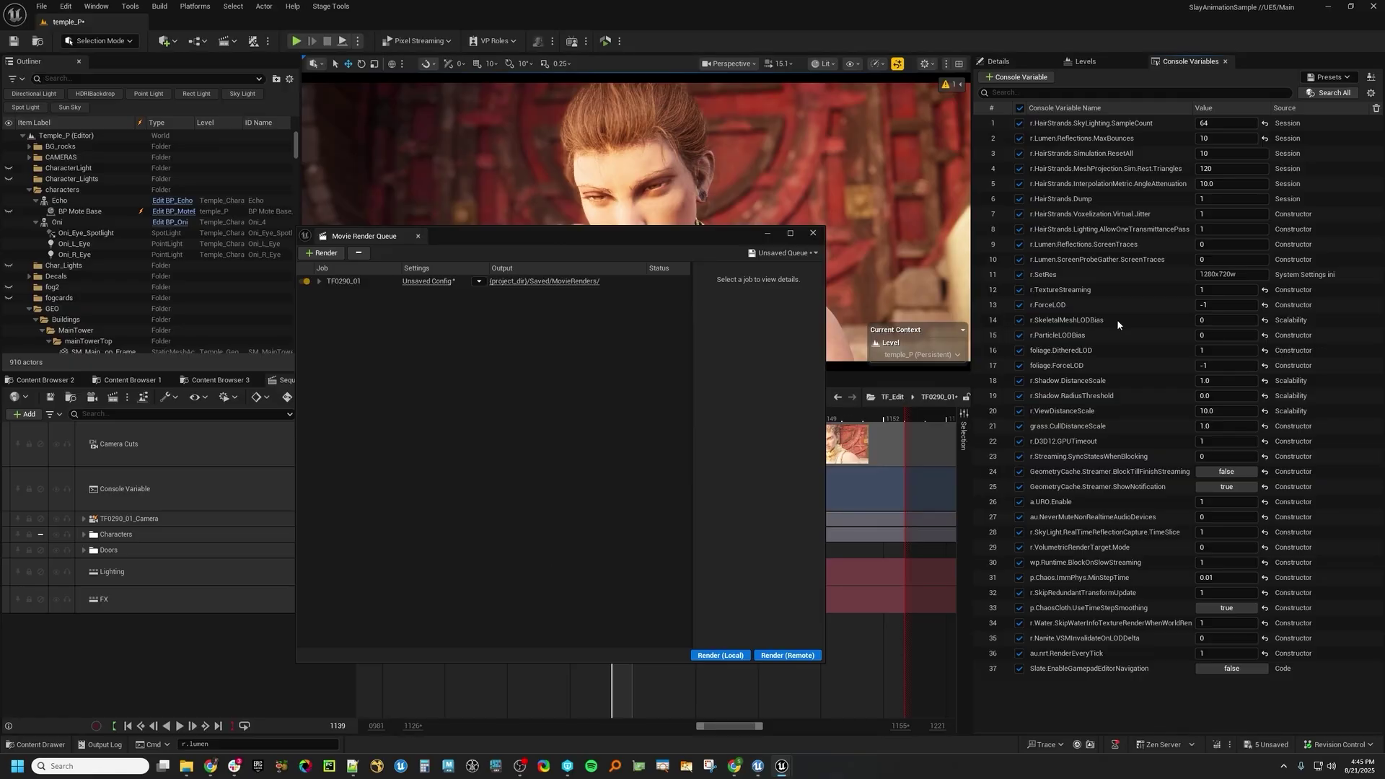
# Remove all tracked console variables, from r.HairStrands.SkyLighting.SampleCount down to Slate.EnableGamepadEditorNavigation
pyautogui.click(1313, 123)
pyautogui.keyDown('shift'); pyautogui.click(1327, 670); pyautogui.keyUp('shift')
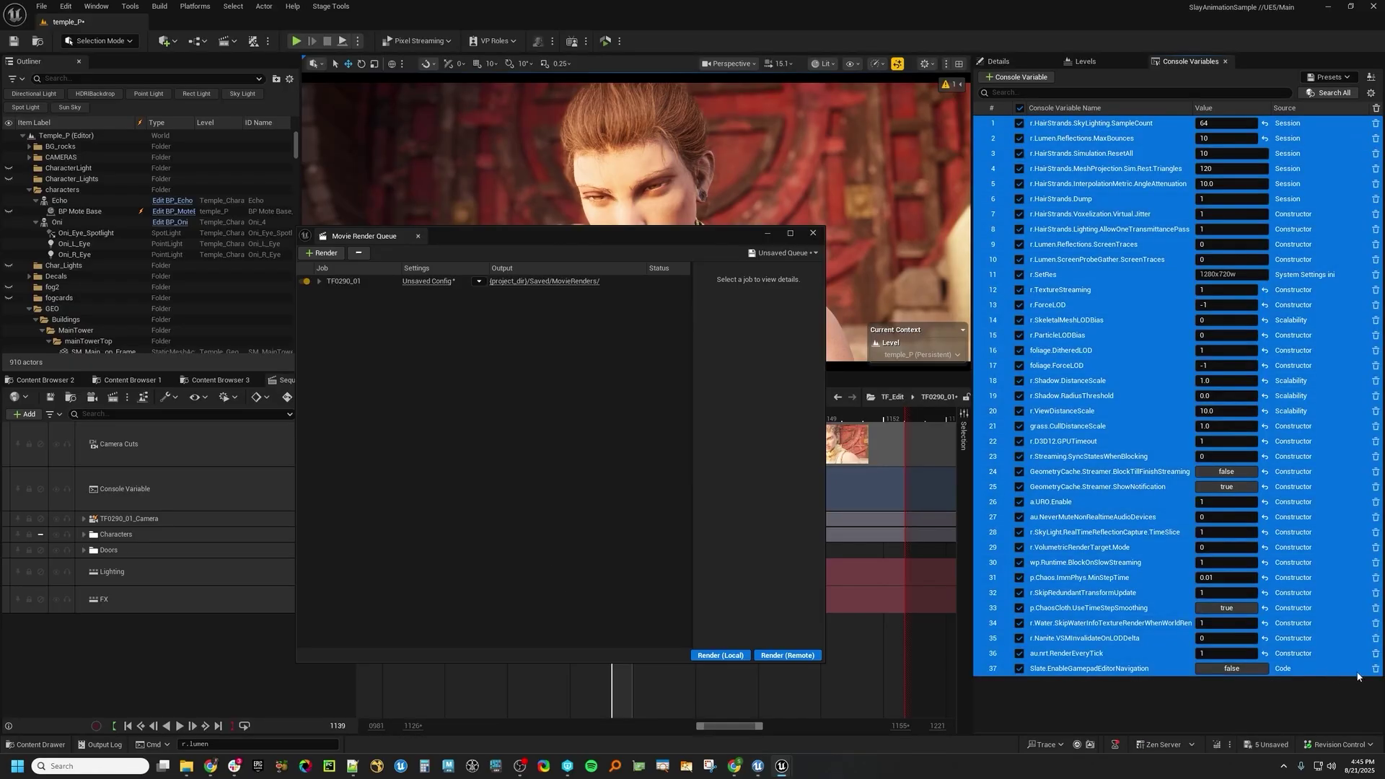
pyautogui.click(1375, 669)
# Import ShaunPreset into the emptied console variables list
pyautogui.click(1339, 77)
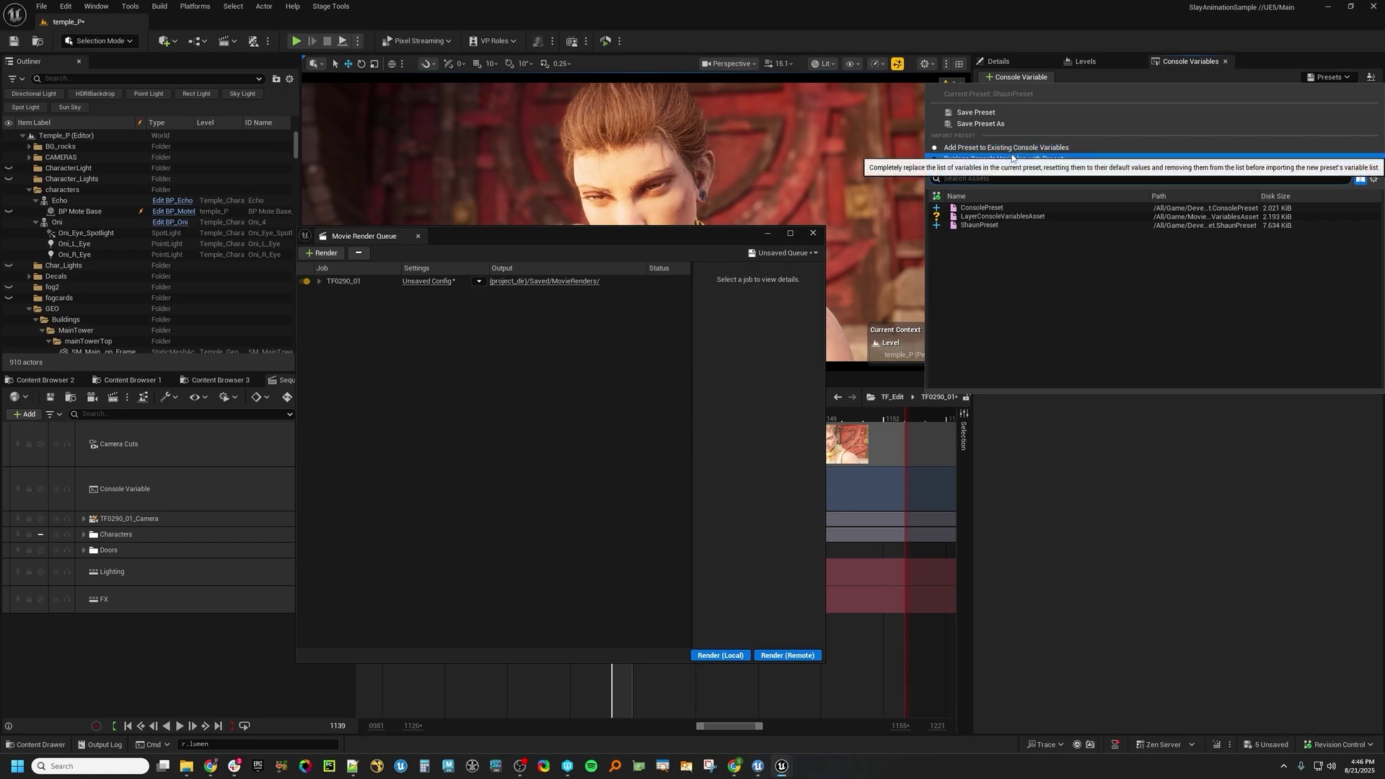
pyautogui.click(1080, 415)
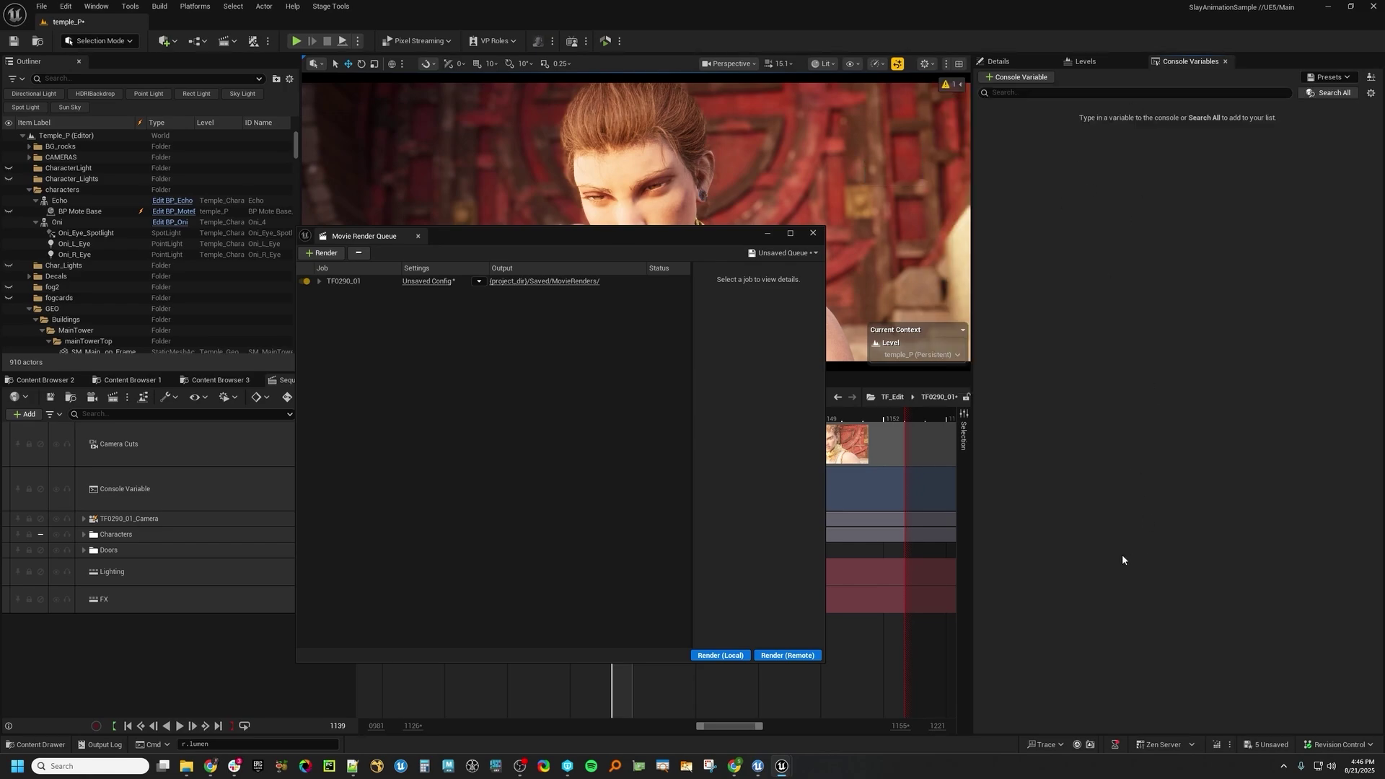
pyautogui.click(1328, 76)
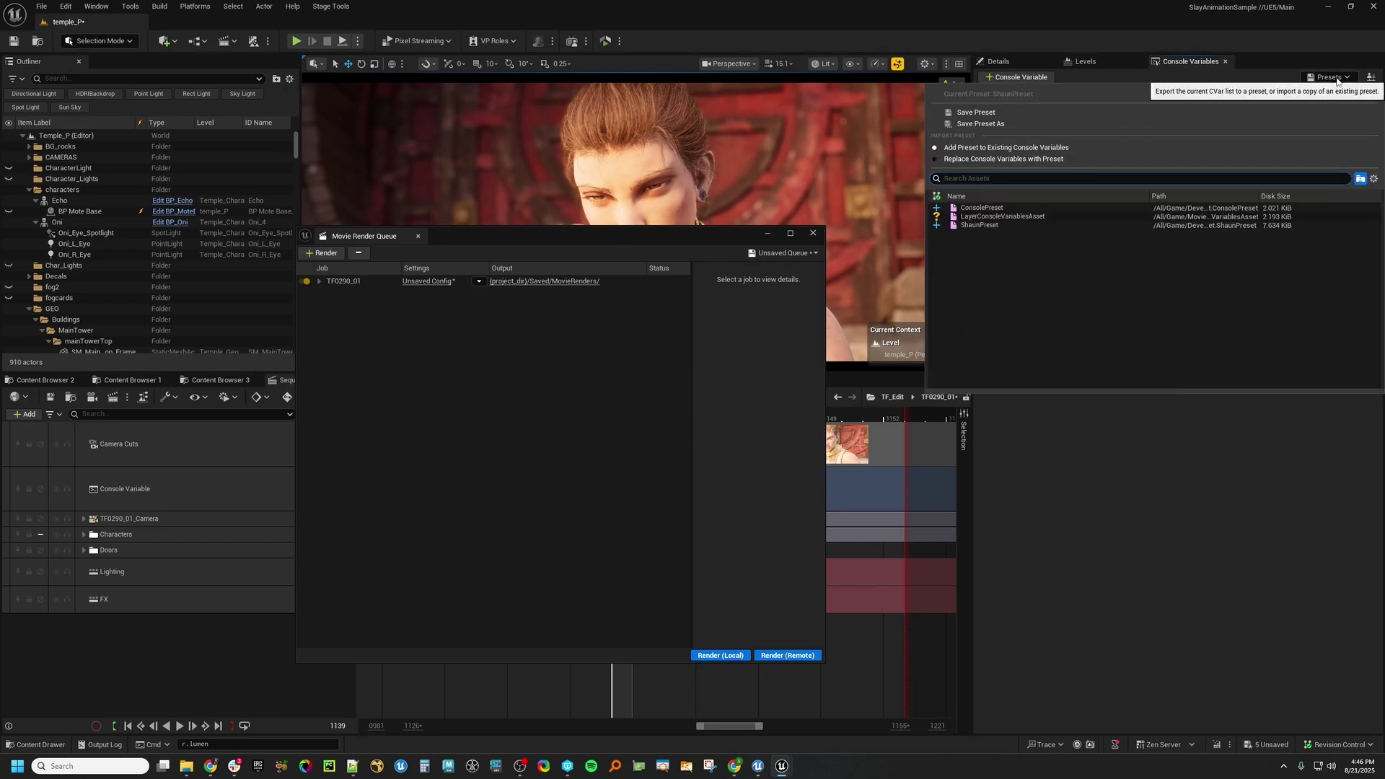
pyautogui.click(979, 225)
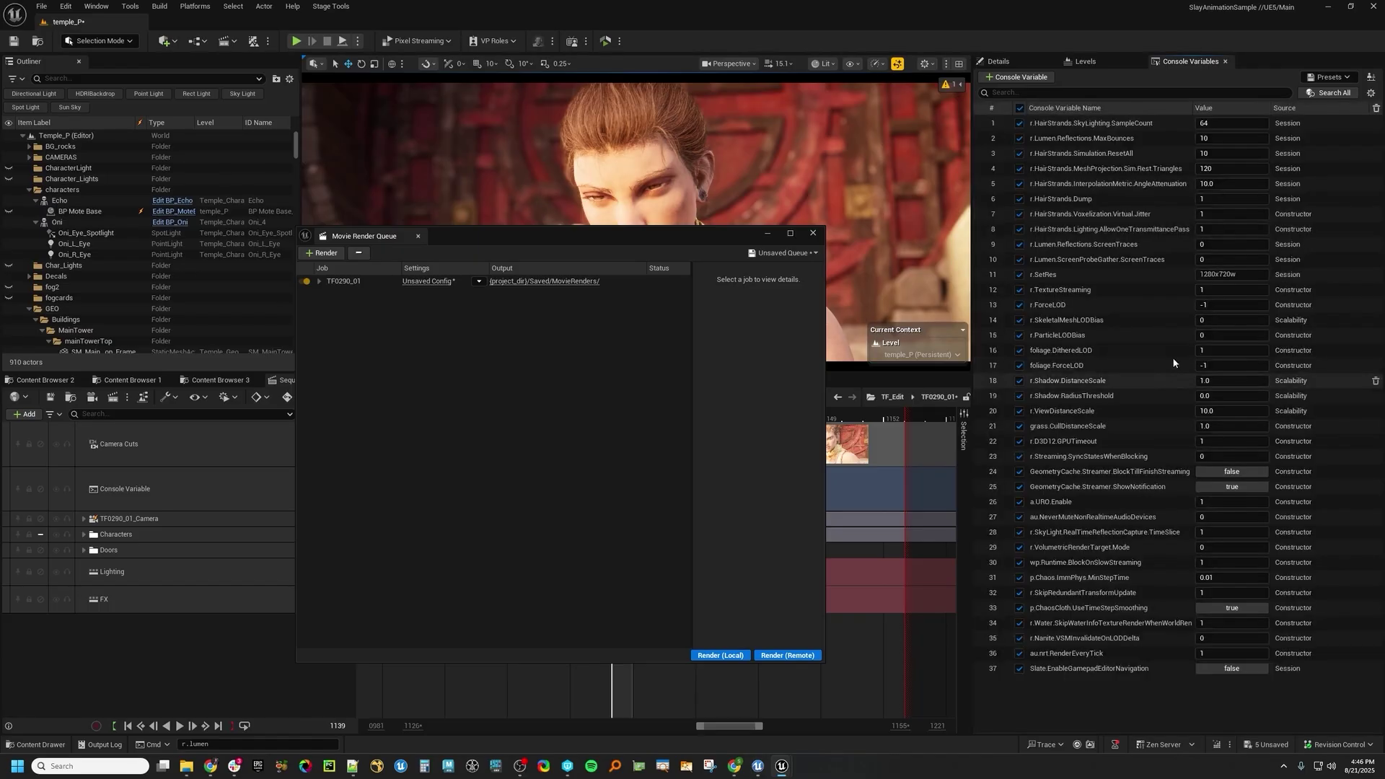
# Close the Movie Render Queue and replace the sequence's existing Console Variable track with a new one
pyautogui.click(812, 234)
pyautogui.click(255, 473)
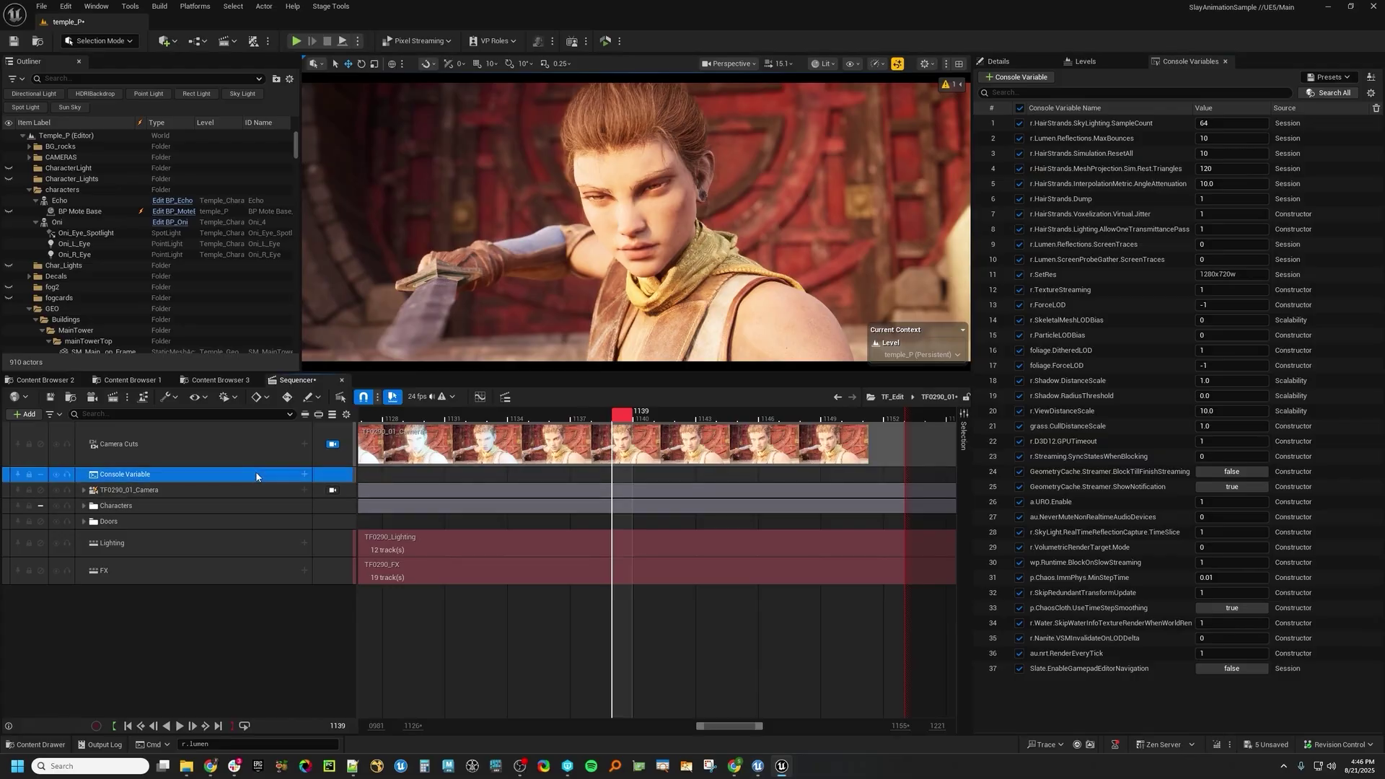
pyautogui.press('Delete')
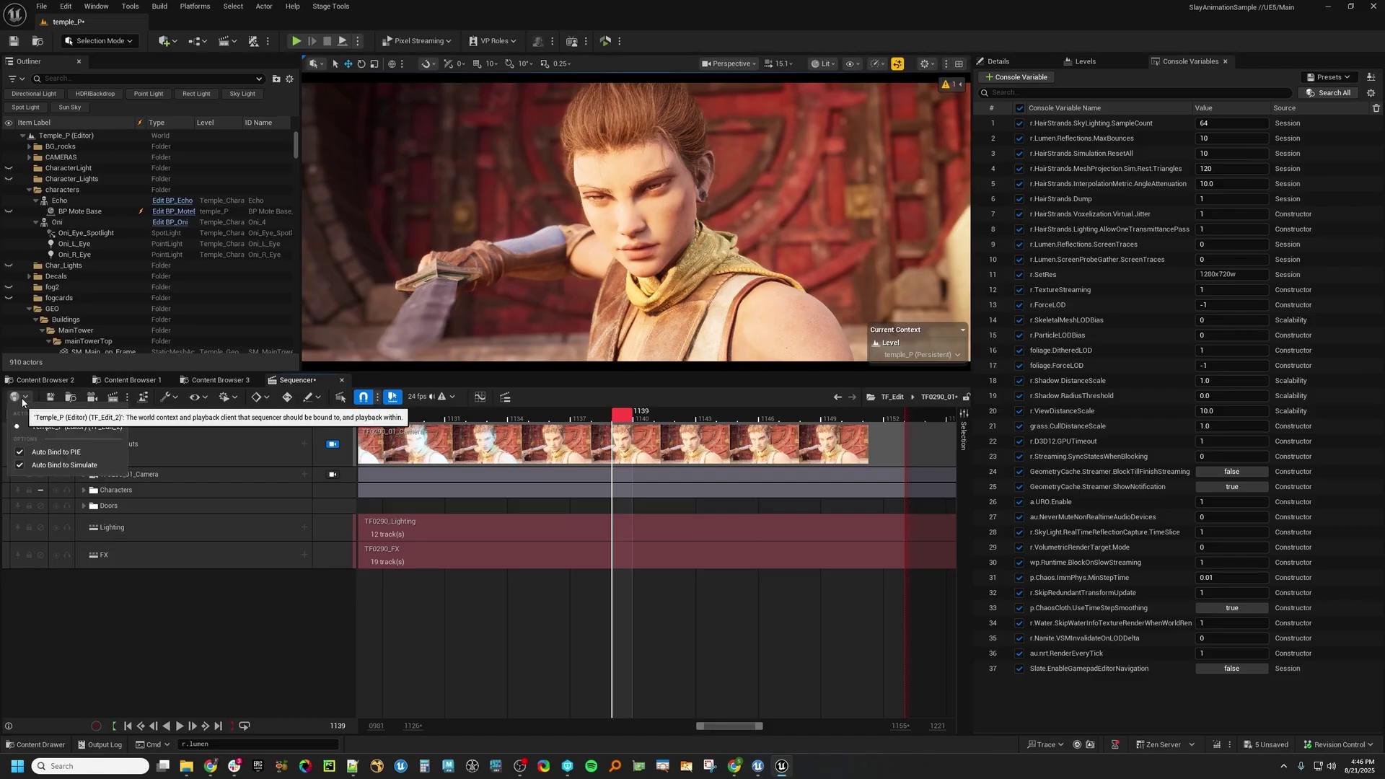
pyautogui.click(29, 414)
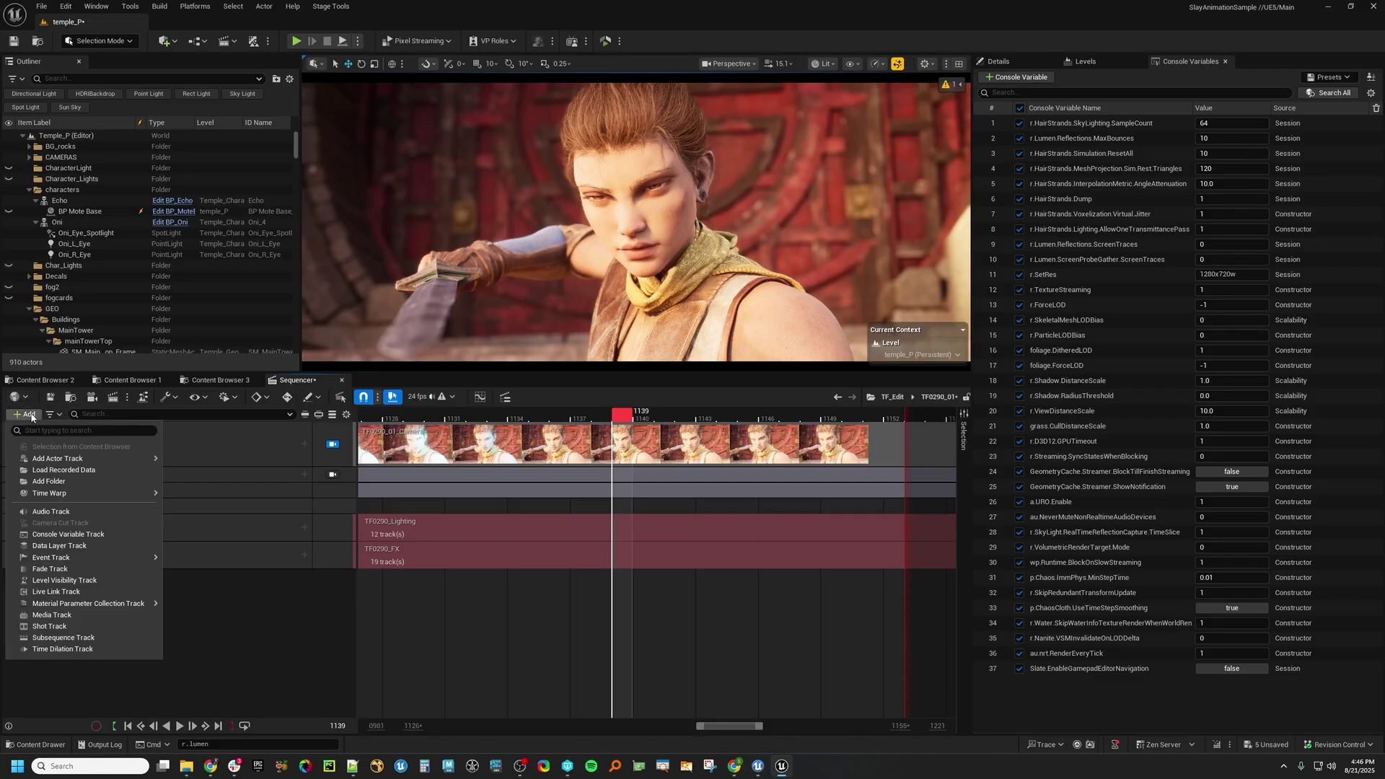
pyautogui.write('console')
pyautogui.click(65, 441)
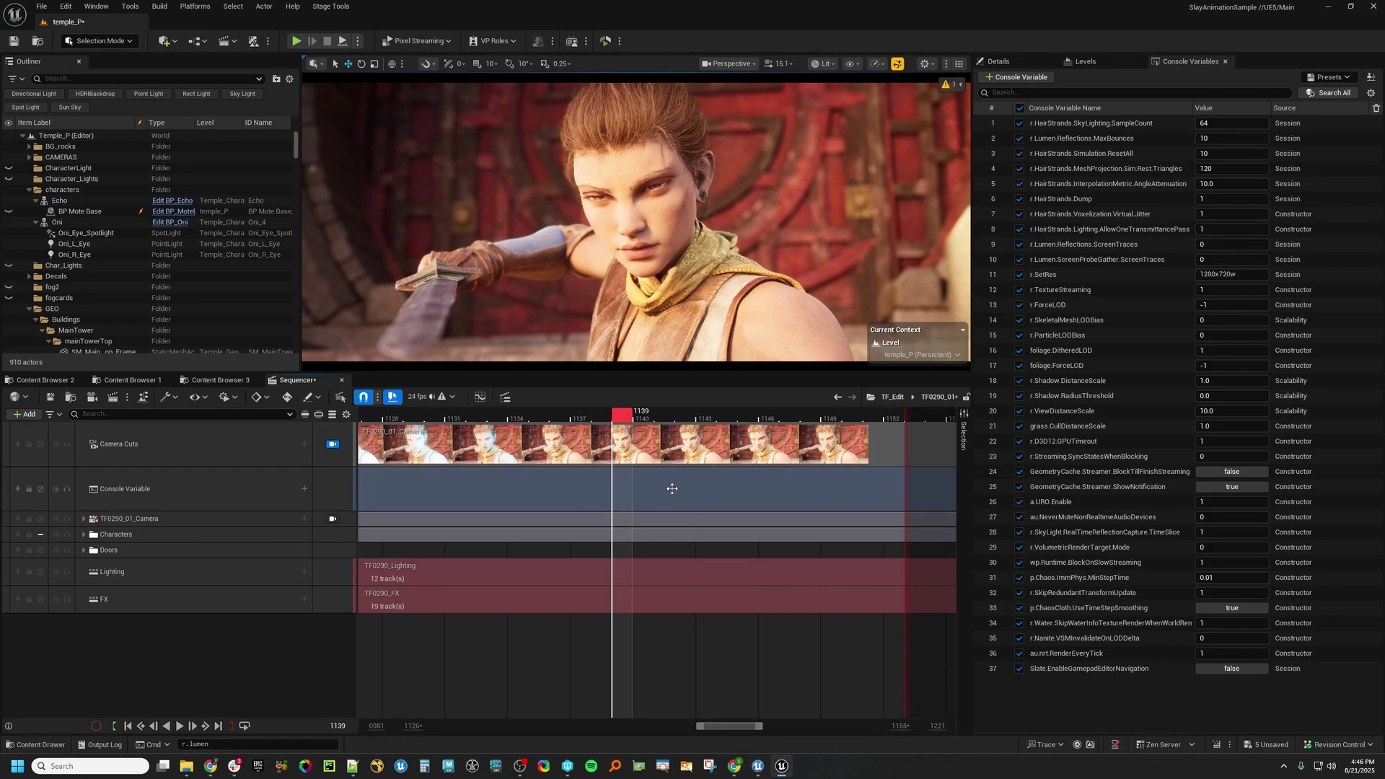
# Add ShaunPreset as a collection asset on the Console Variable track's section and move the playhead to frame 1141
pyautogui.rightClick(601, 490)
pyautogui.moveTo(652, 519)
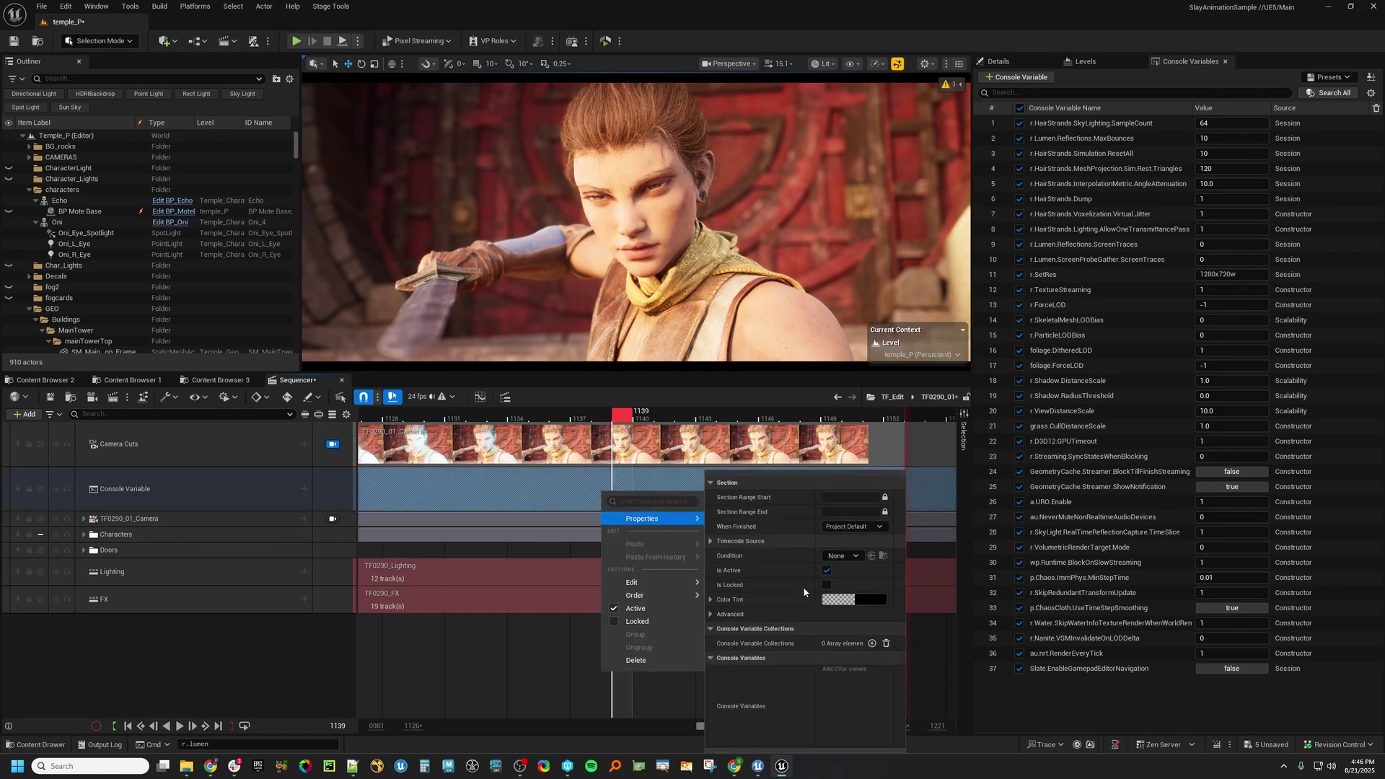
pyautogui.click(871, 643)
pyautogui.click(902, 613)
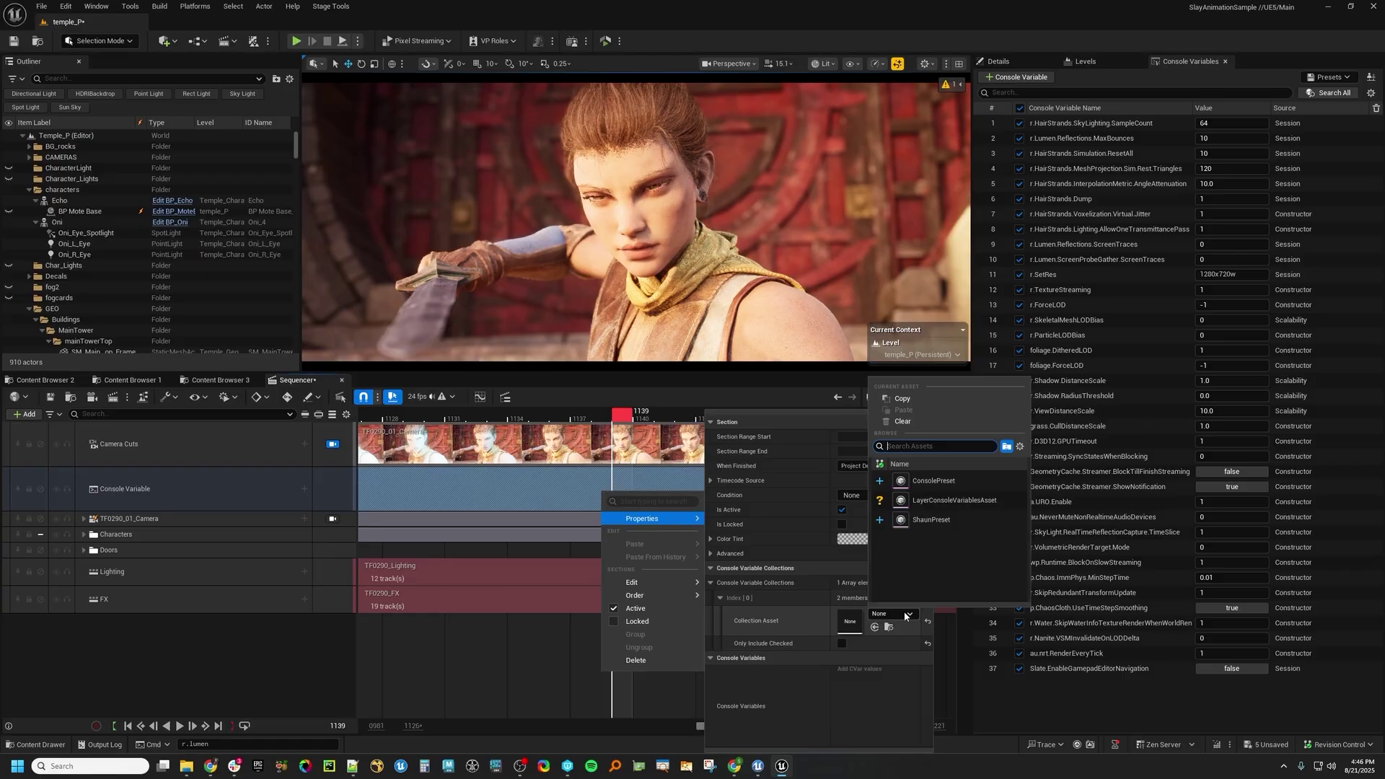
pyautogui.click(929, 521)
pyautogui.click(458, 608)
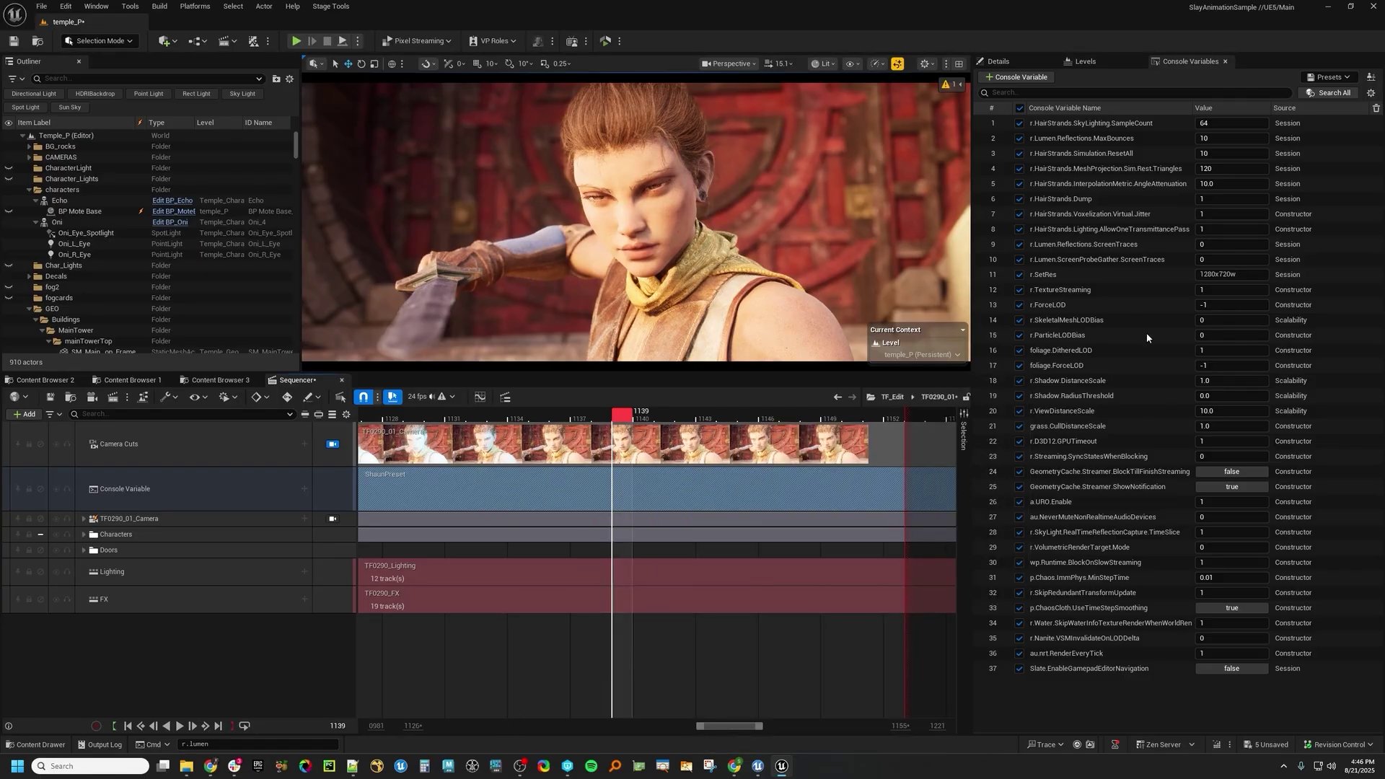
pyautogui.moveTo(623, 421); pyautogui.dragTo(654, 418)
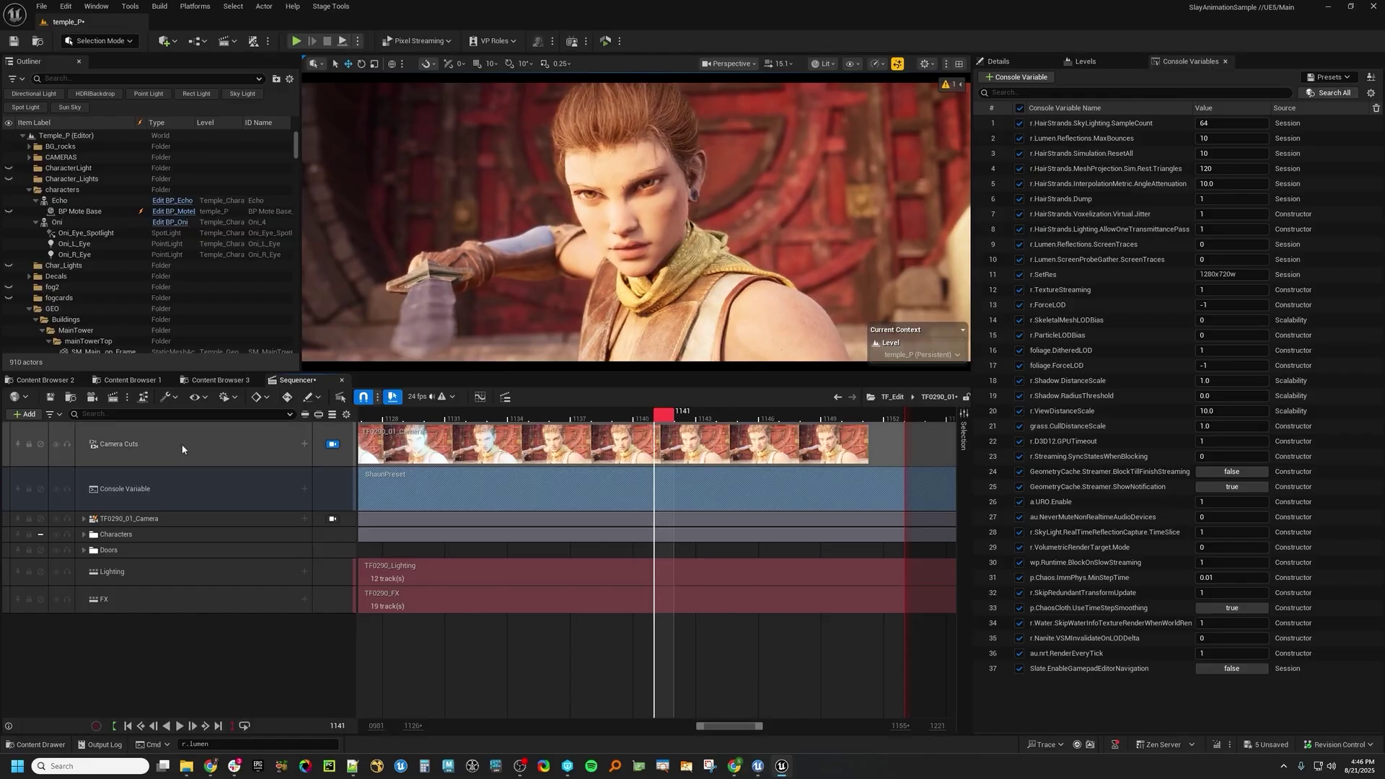
pyautogui.click(210, 505)
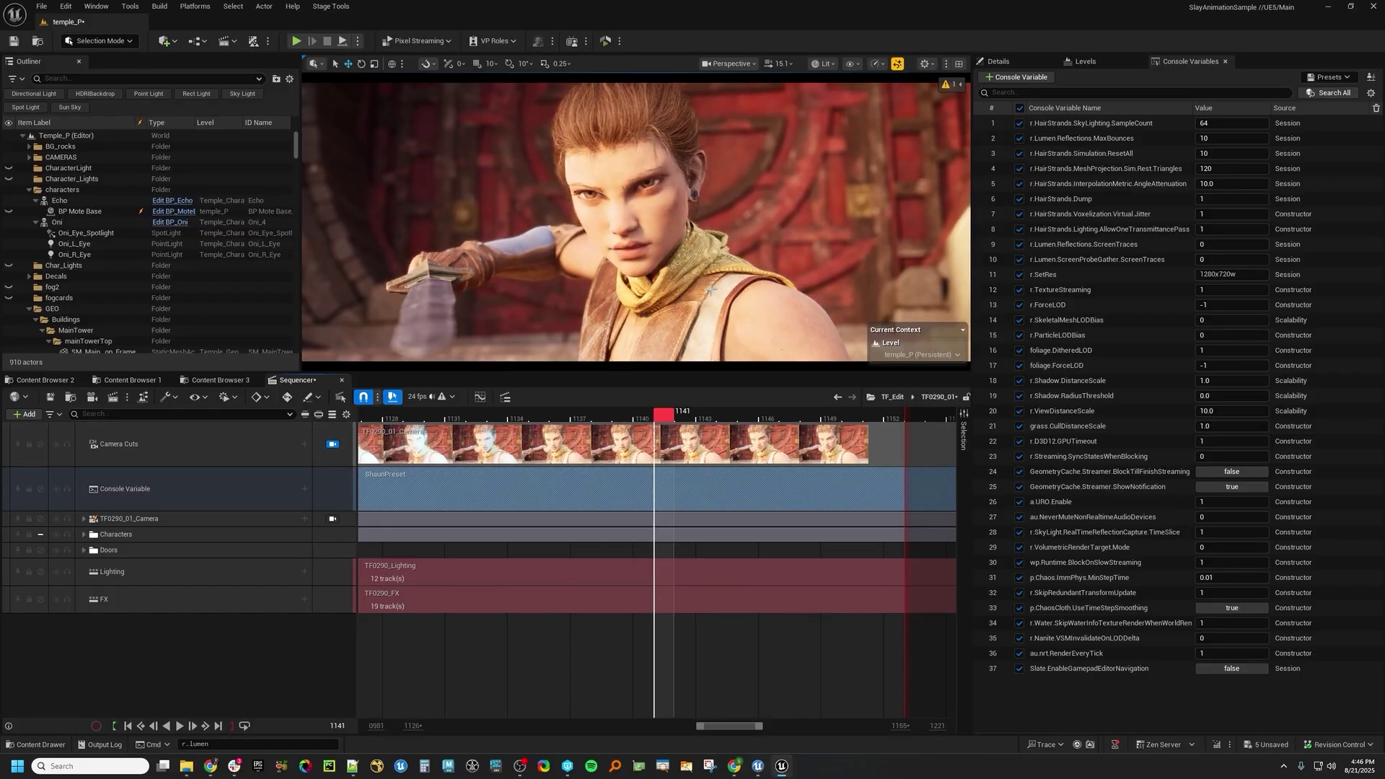
# Reopen the Movie Render Queue and move its window away from the sequence tracks
pyautogui.click(96, 6)
pyautogui.moveTo(133, 48)
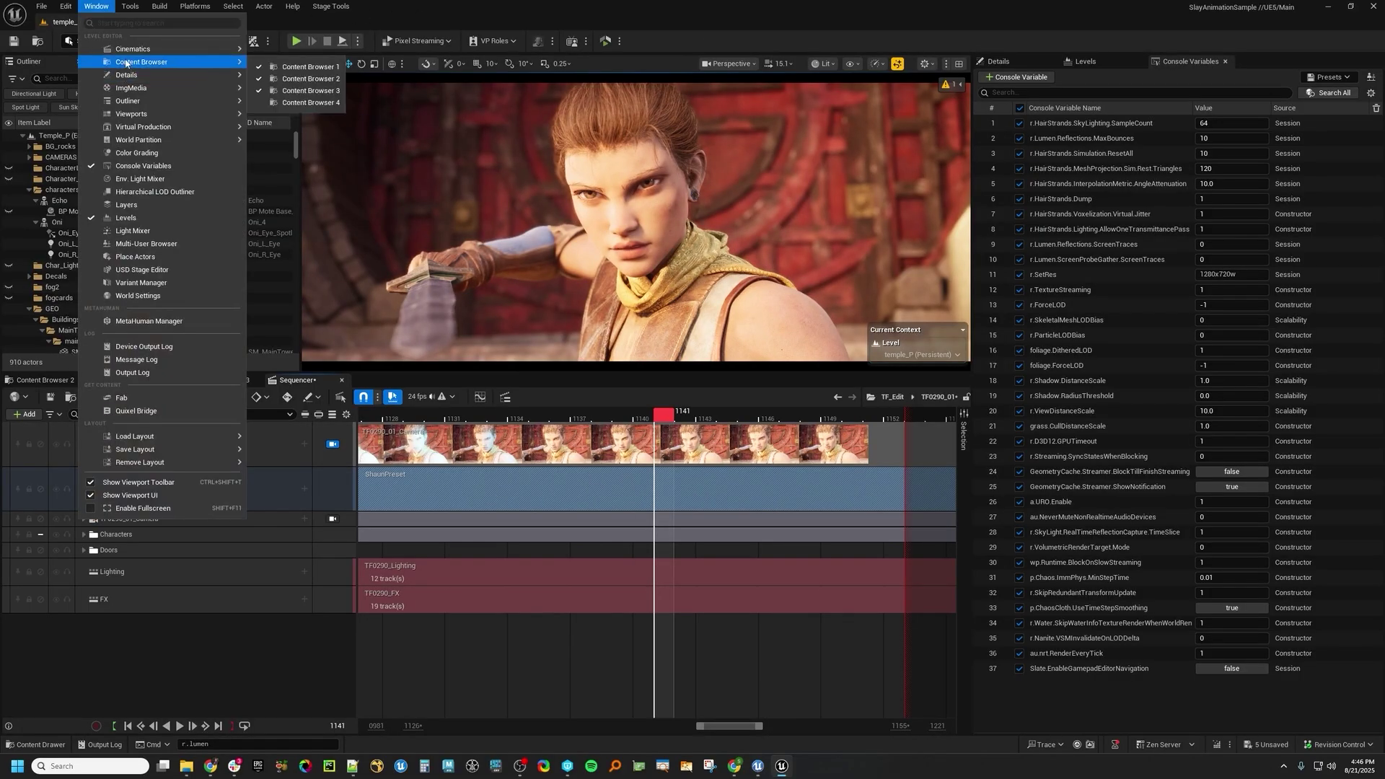
pyautogui.click(344, 76)
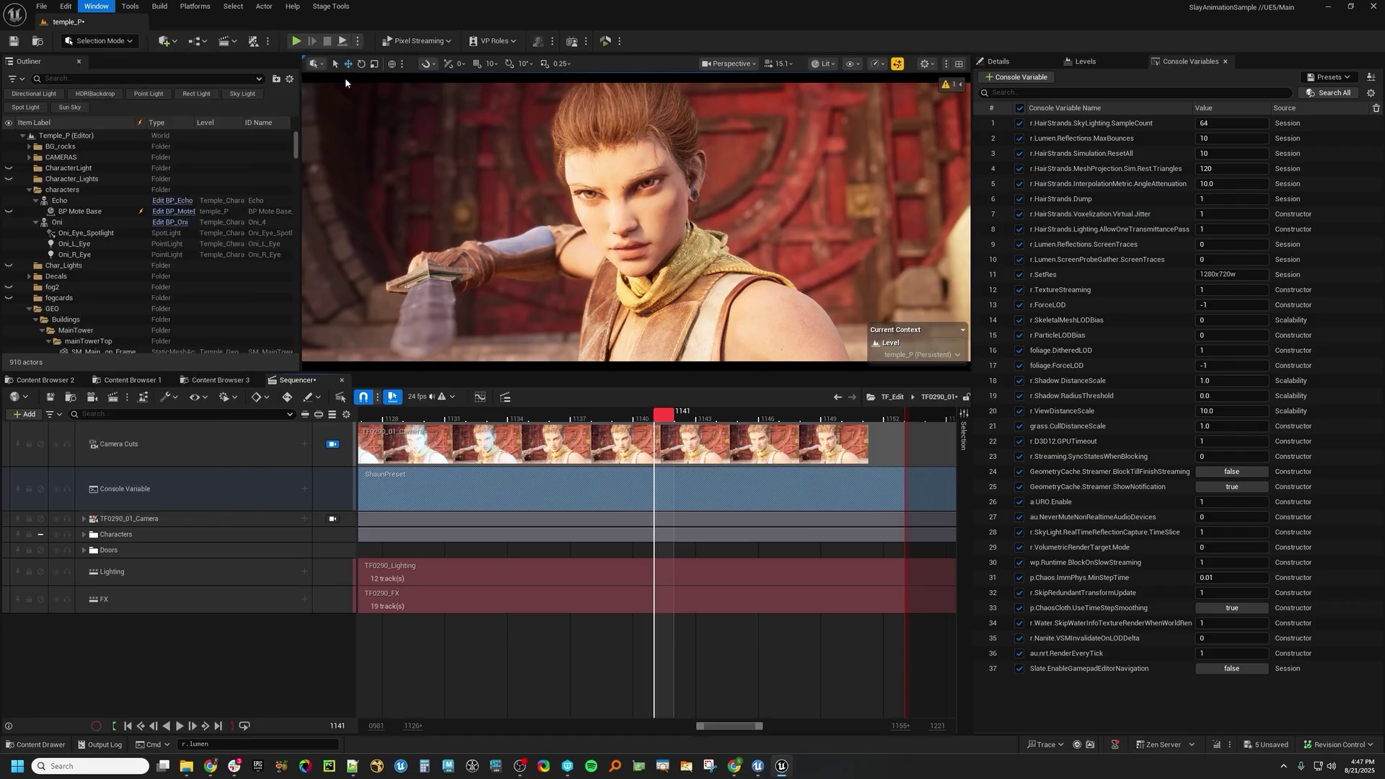
pyautogui.moveTo(576, 240); pyautogui.dragTo(798, 217)
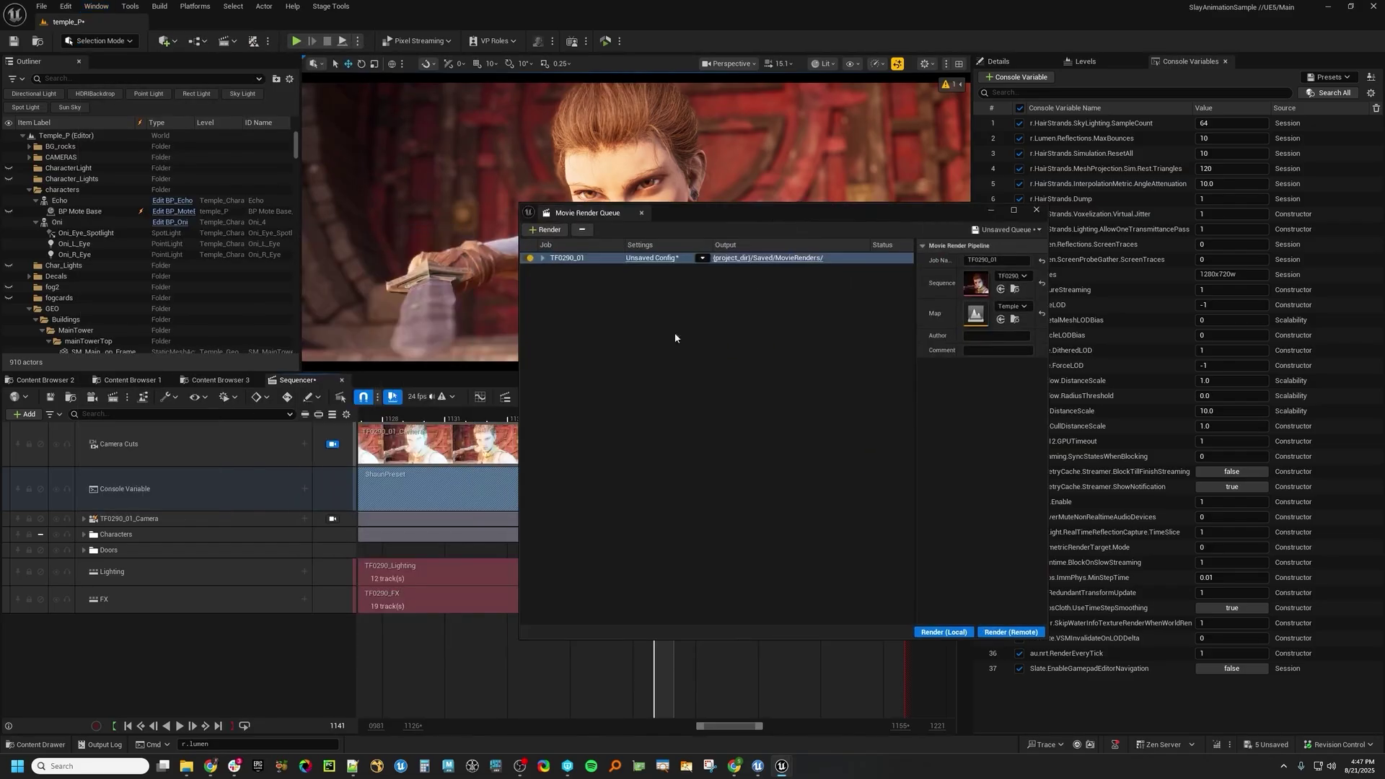
# Try a Console Variables setting with ShaunPreset as its preset in the TF0290_01 job's config, and close the config without accepting
pyautogui.click(652, 261)
pyautogui.click(525, 231)
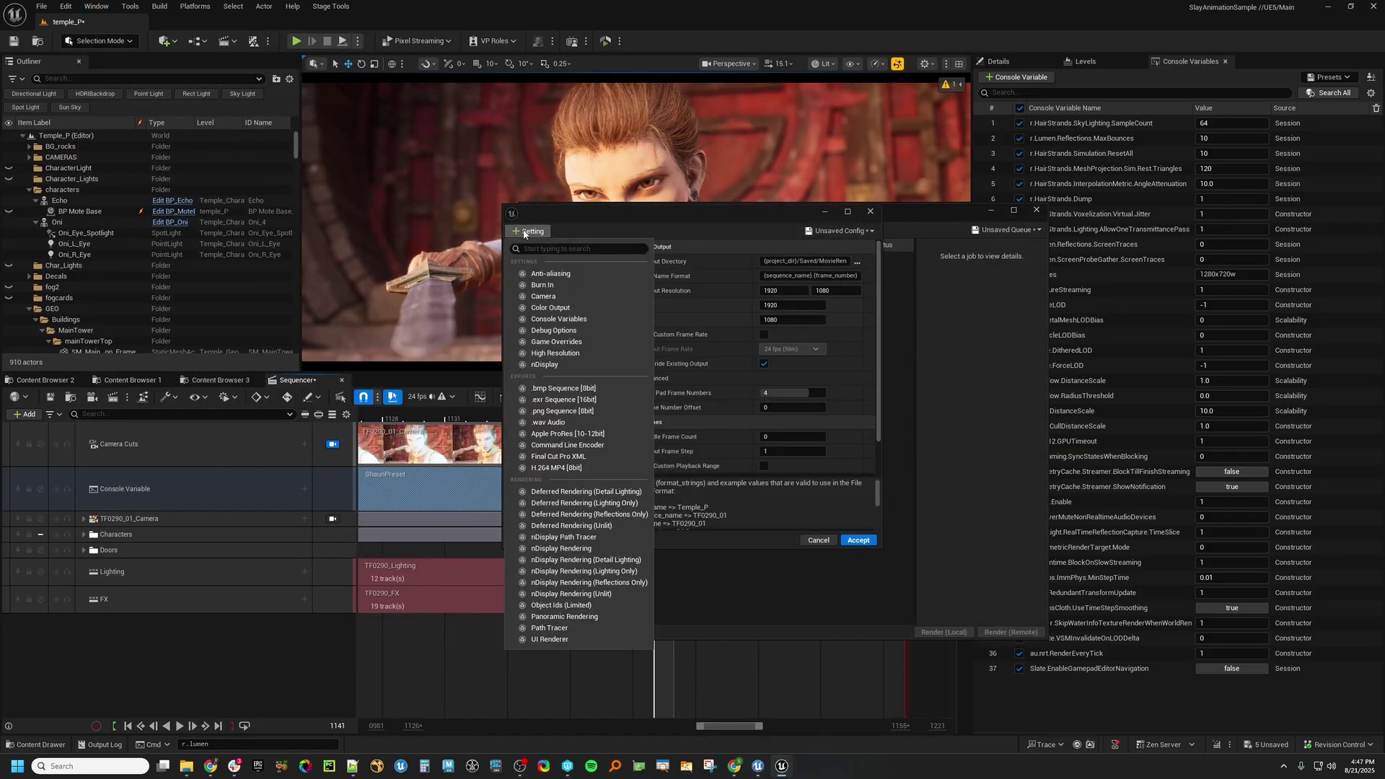
pyautogui.click(558, 318)
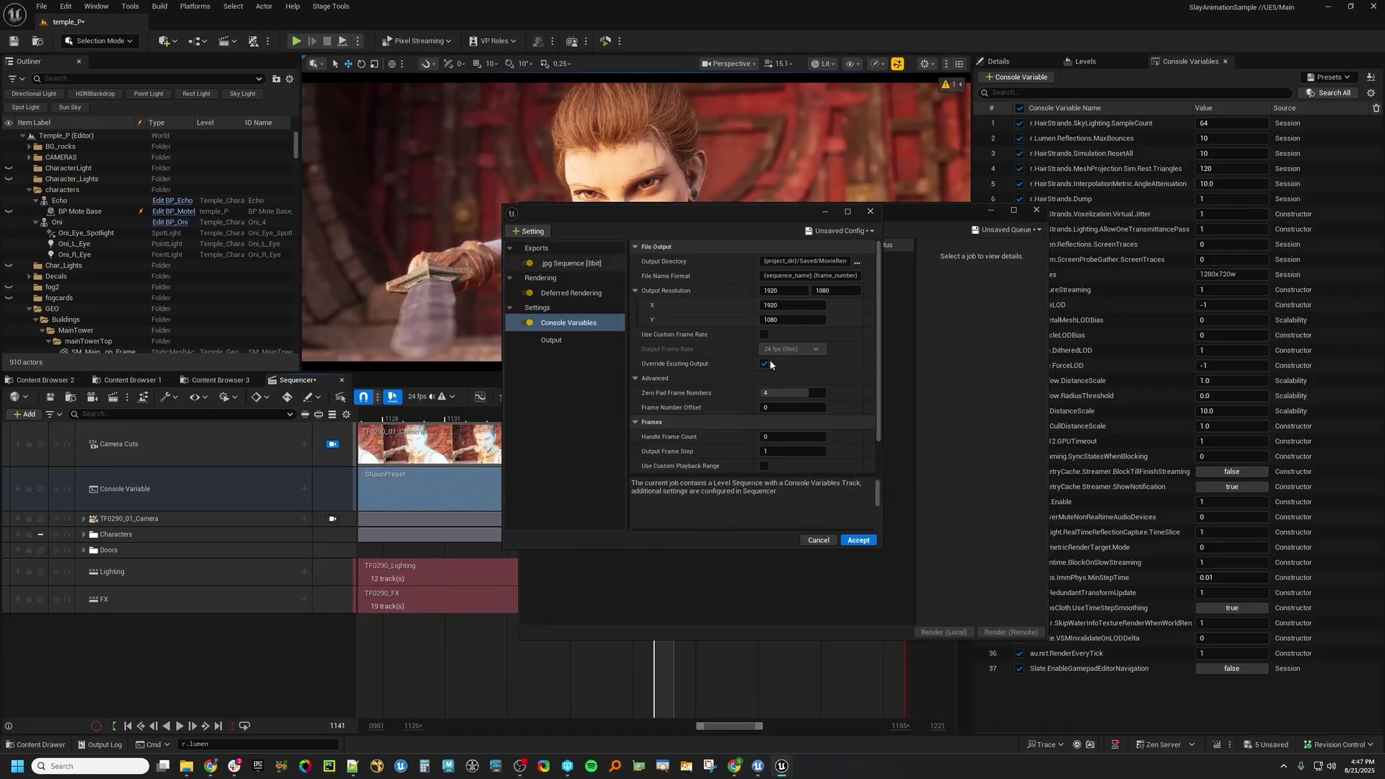
pyautogui.click(813, 261)
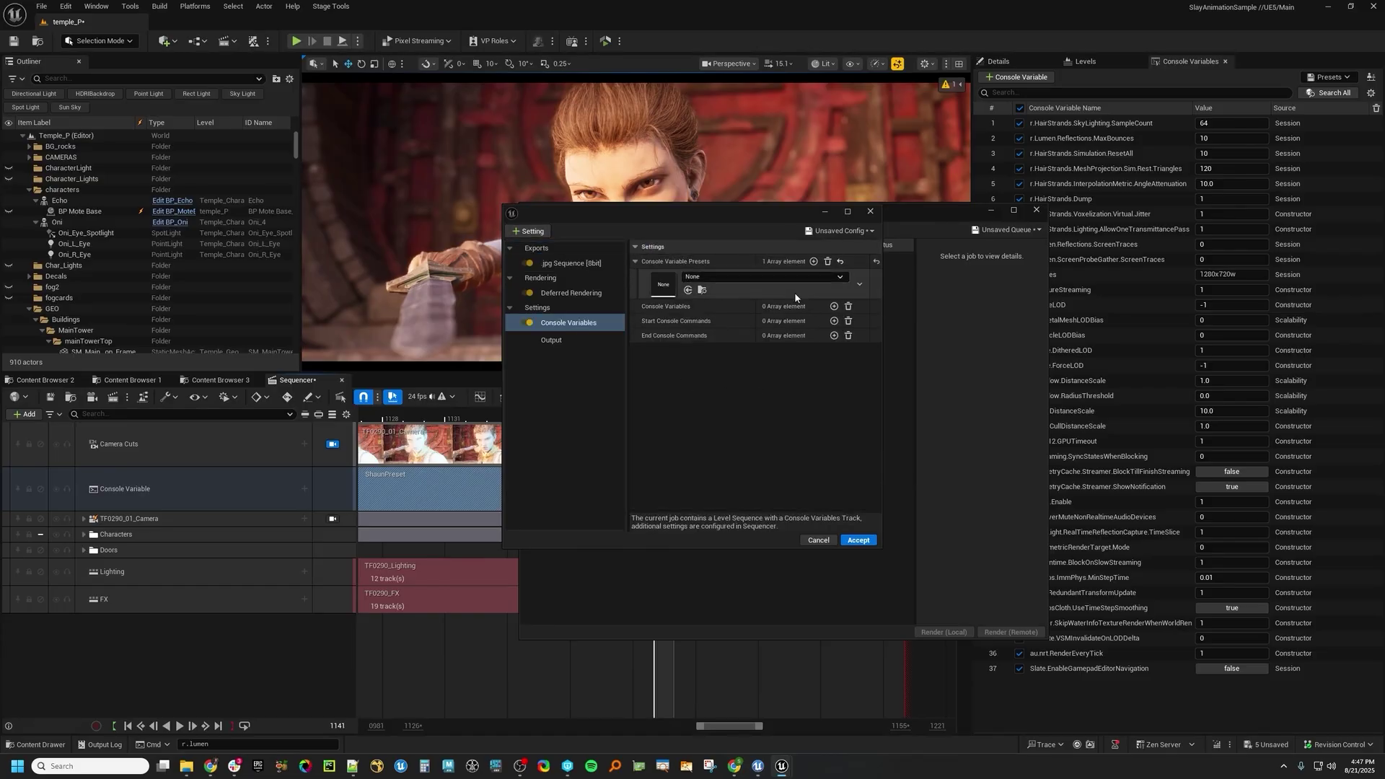
pyautogui.click(841, 279)
pyautogui.click(786, 431)
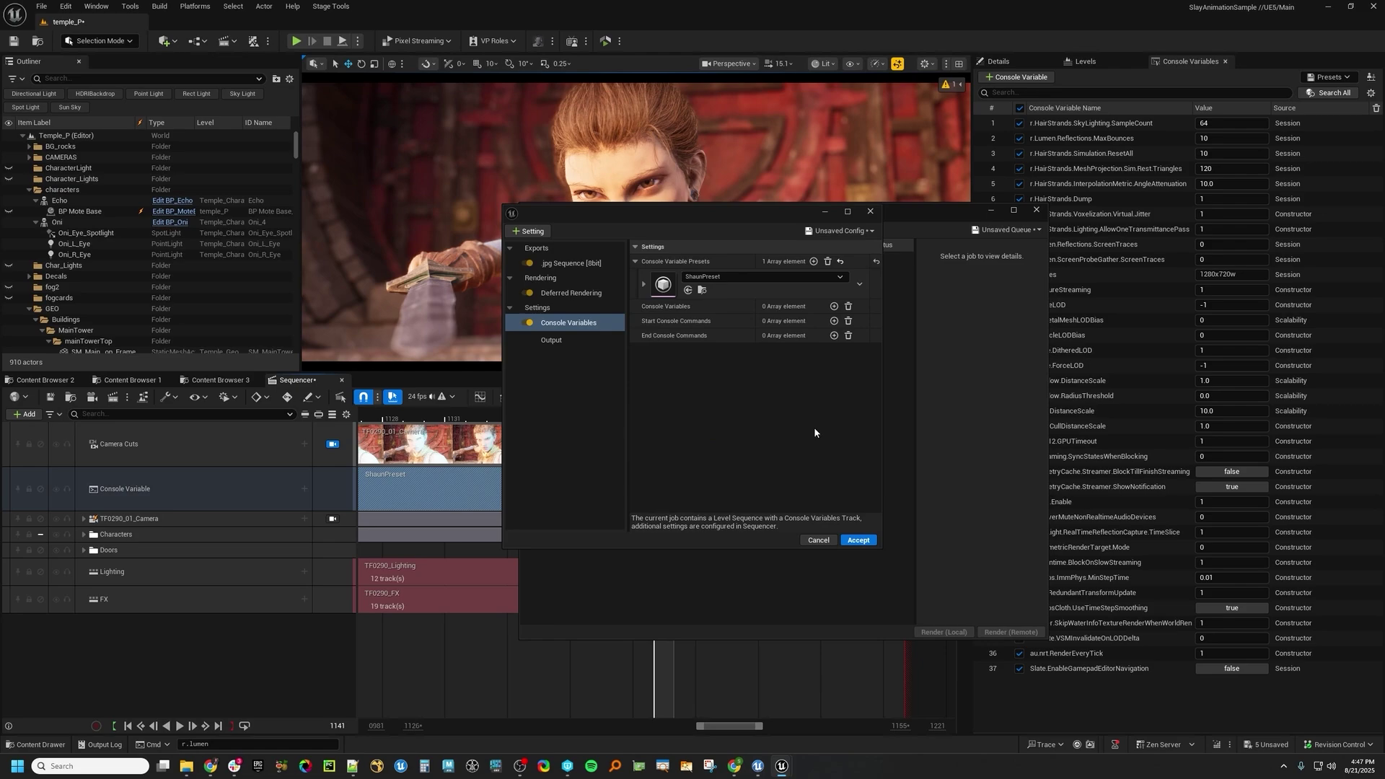
pyautogui.moveTo(788, 214); pyautogui.dragTo(699, 231)
pyautogui.click(782, 229)
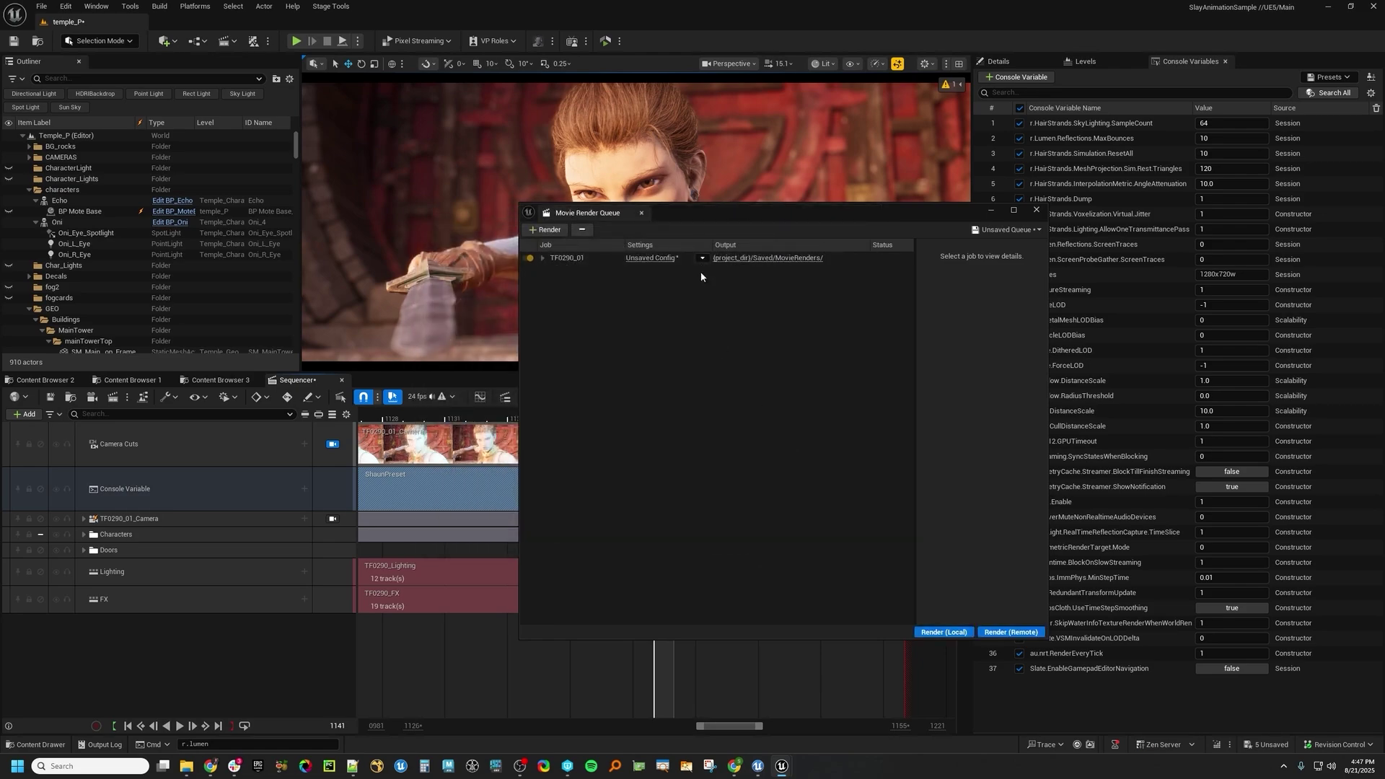
# Switch the TF0290_01 job's configuration type to Movie Render Graph (Beta) and open its DefaultRenderGraph for editing
pyautogui.click(702, 257)
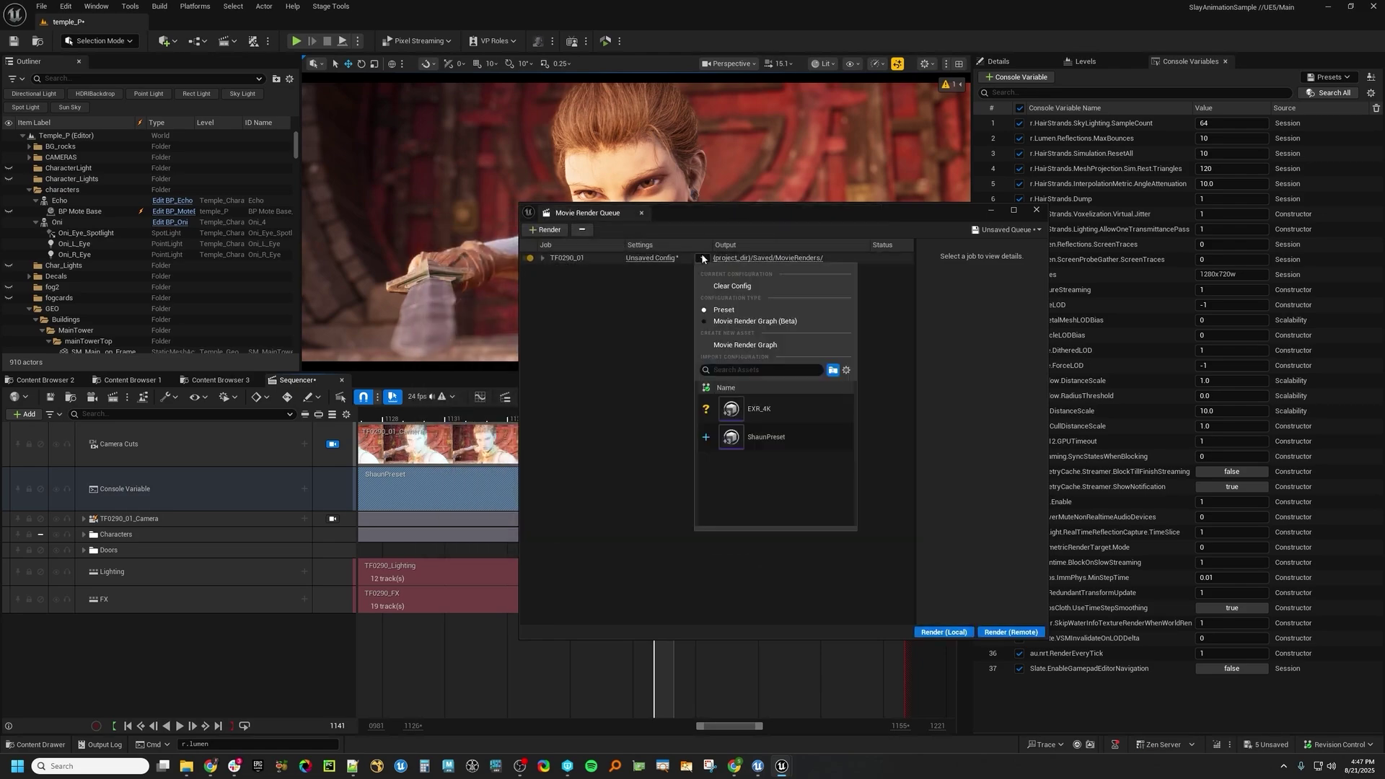
pyautogui.click(720, 324)
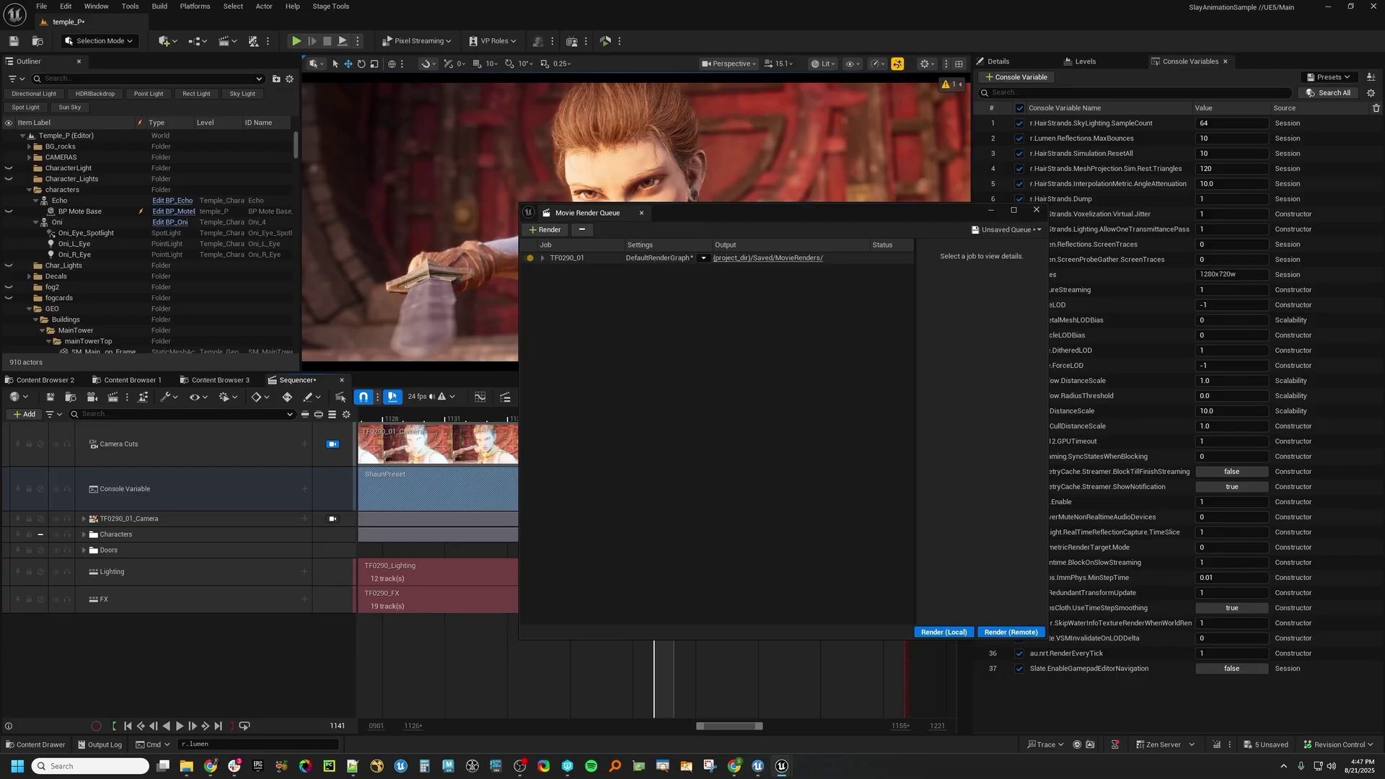
pyautogui.click(657, 258)
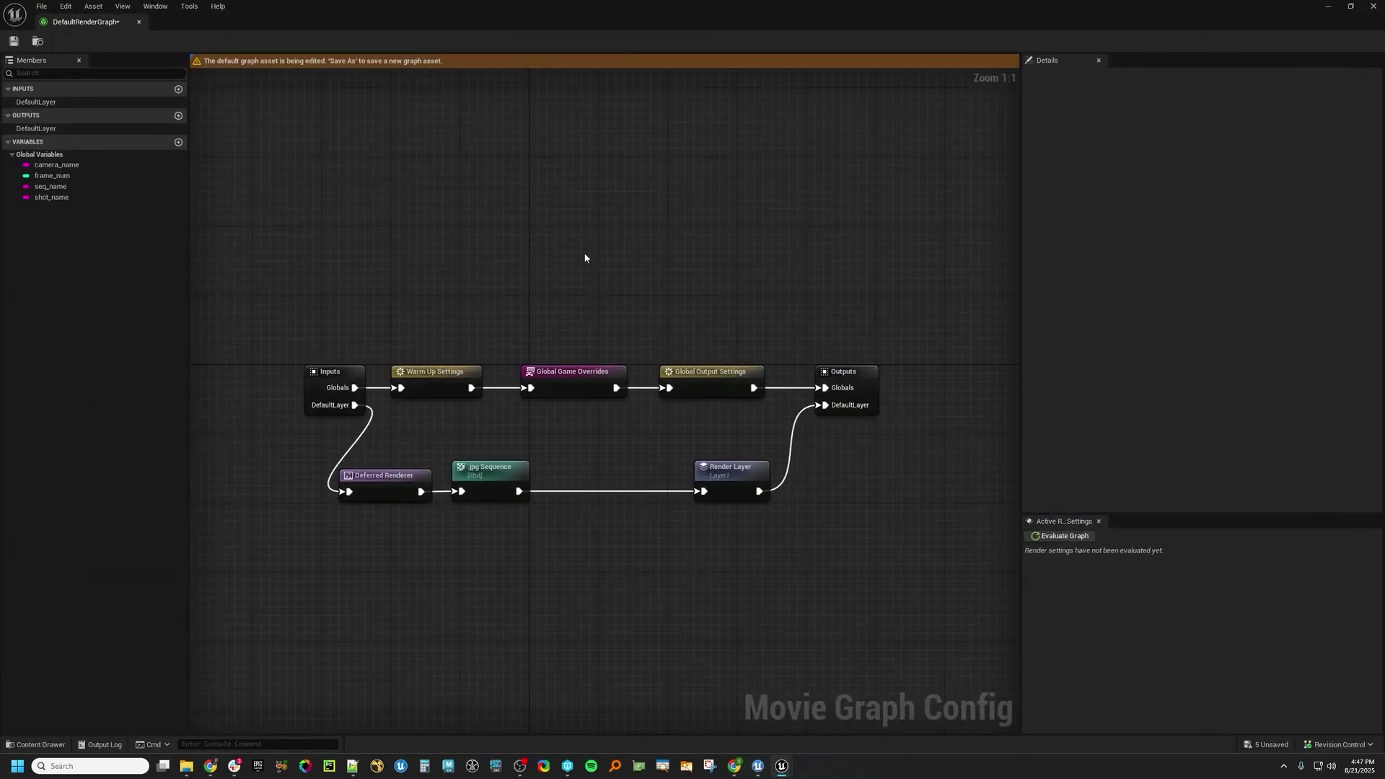
# Add an Apply Console Variable Preset node and wire it between Global Game Overrides and Global Output Settings
pyautogui.rightClick(585, 258)
pyautogui.write('console')
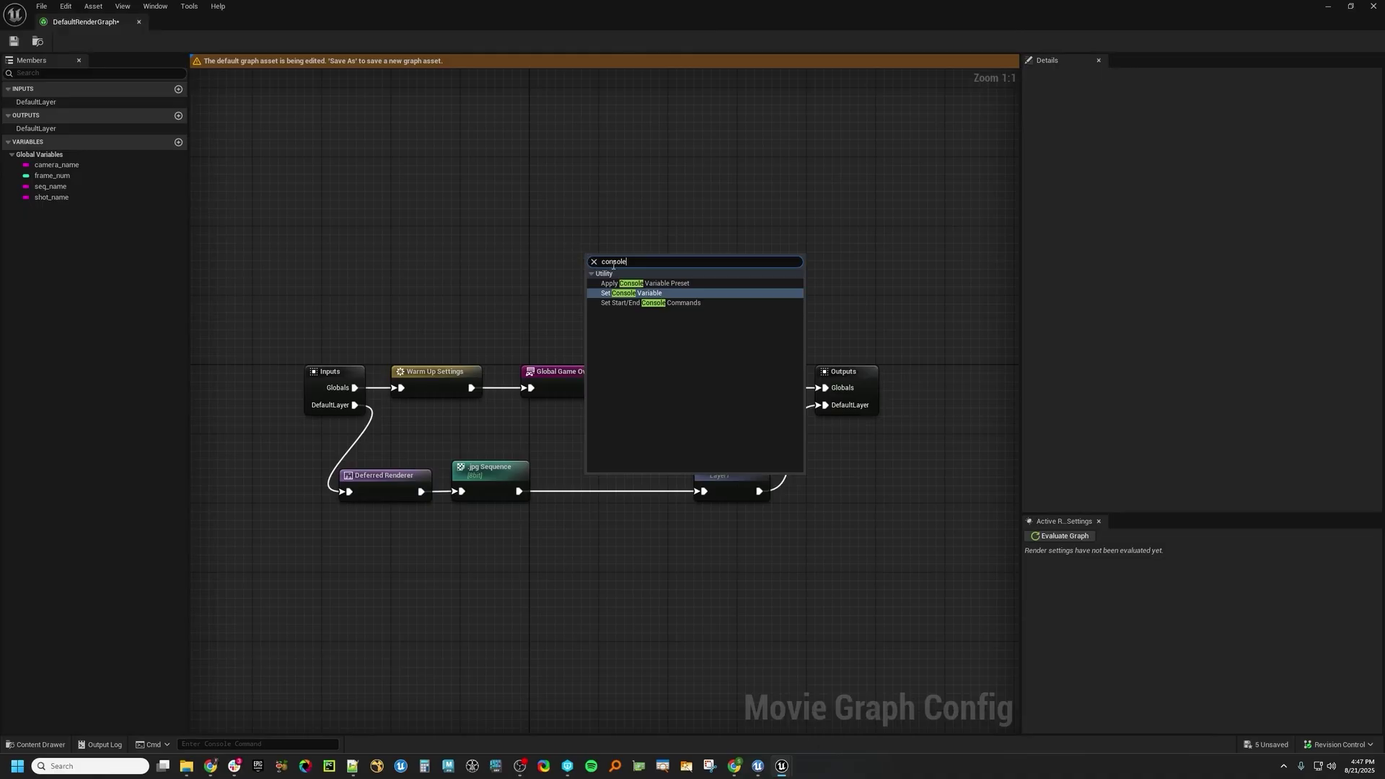
pyautogui.click(653, 283)
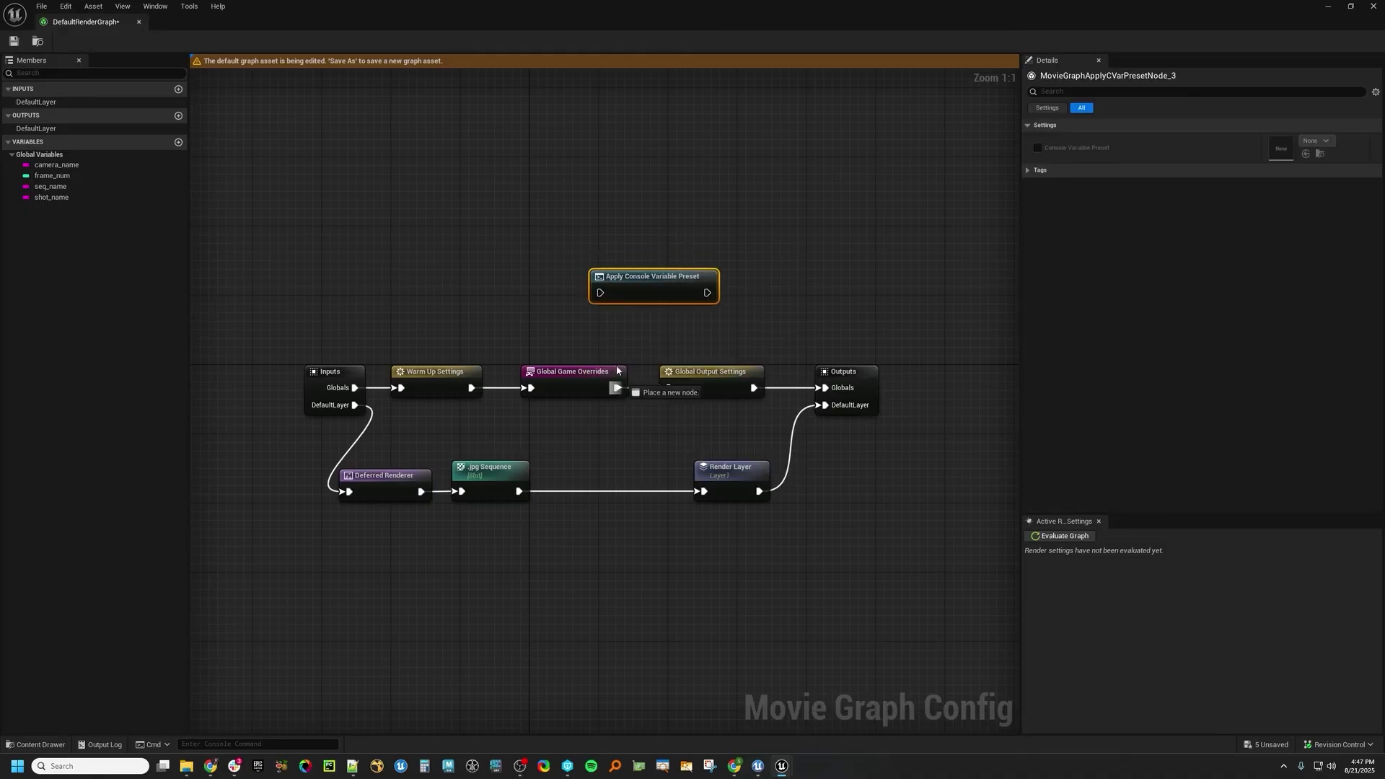
pyautogui.moveTo(617, 370); pyautogui.dragTo(600, 292)
pyautogui.moveTo(707, 292); pyautogui.dragTo(670, 391)
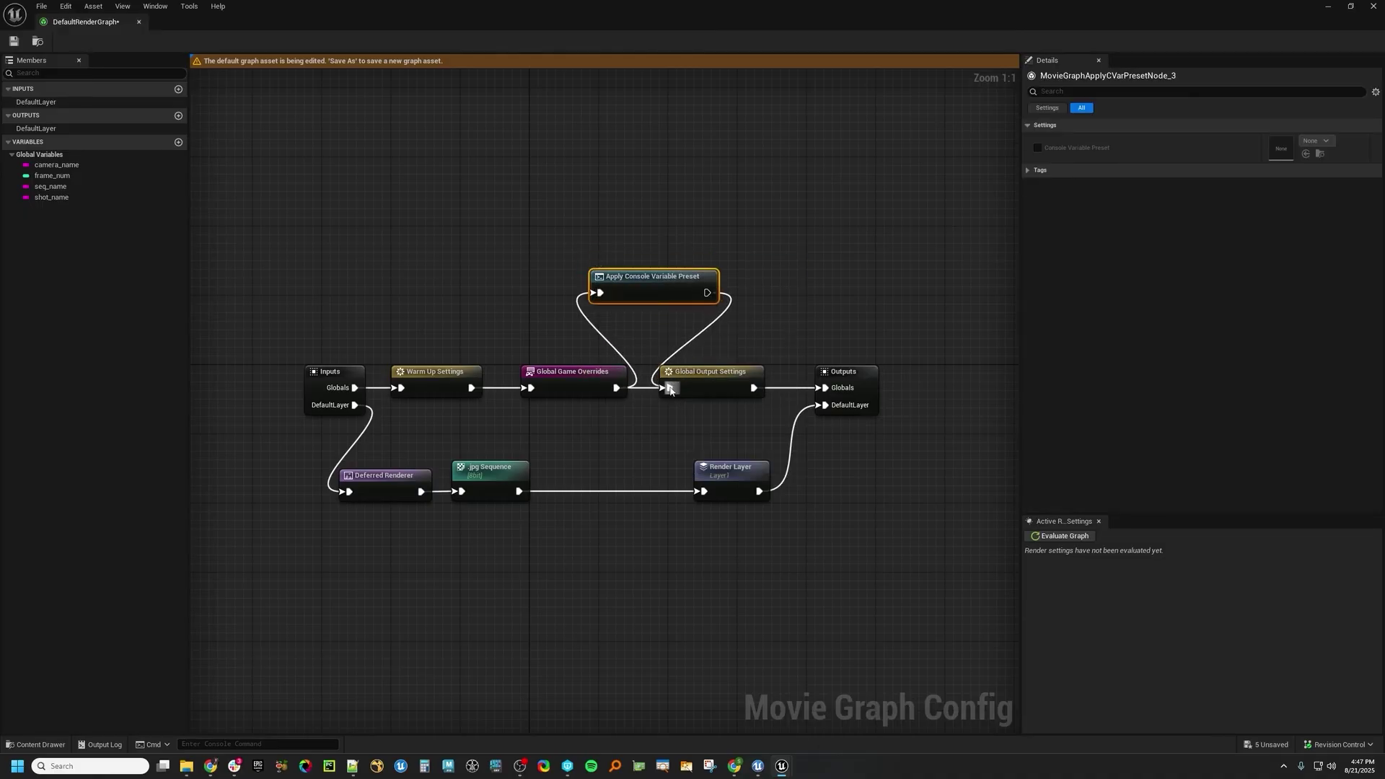
# Enable the node's console variable preset override, assign ShaunPreset, and move the graph window down to uncover the render queue
pyautogui.click(1037, 147)
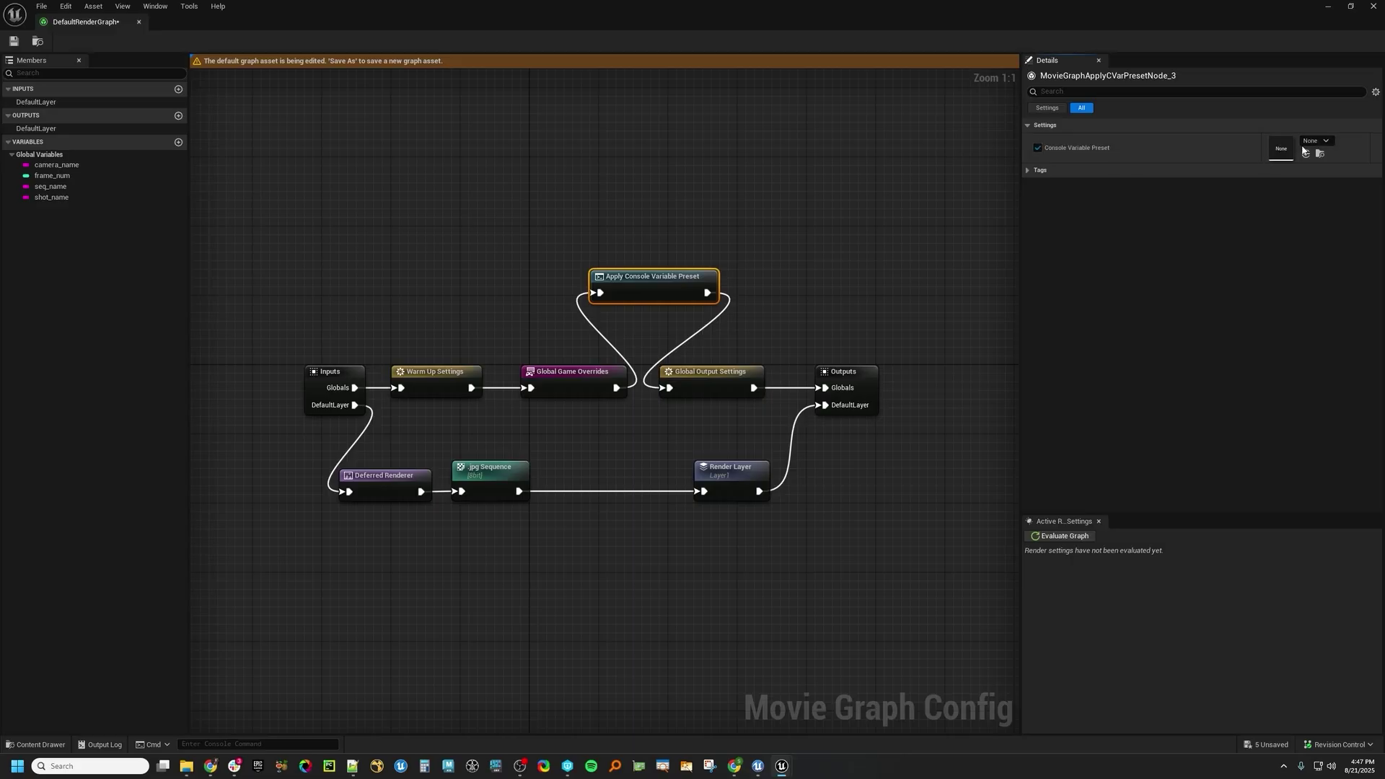
pyautogui.click(1314, 141)
pyautogui.click(1306, 288)
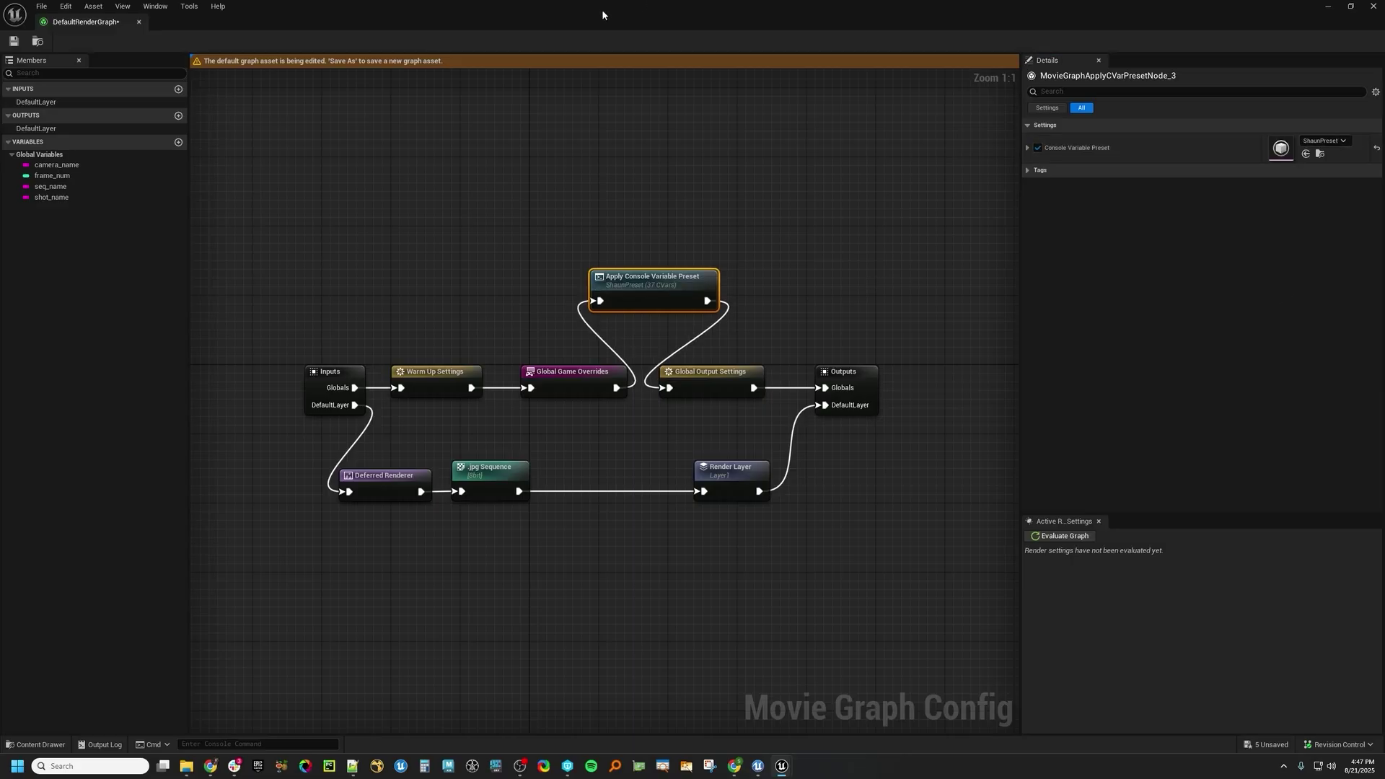
pyautogui.moveTo(601, 11); pyautogui.dragTo(650, 367)
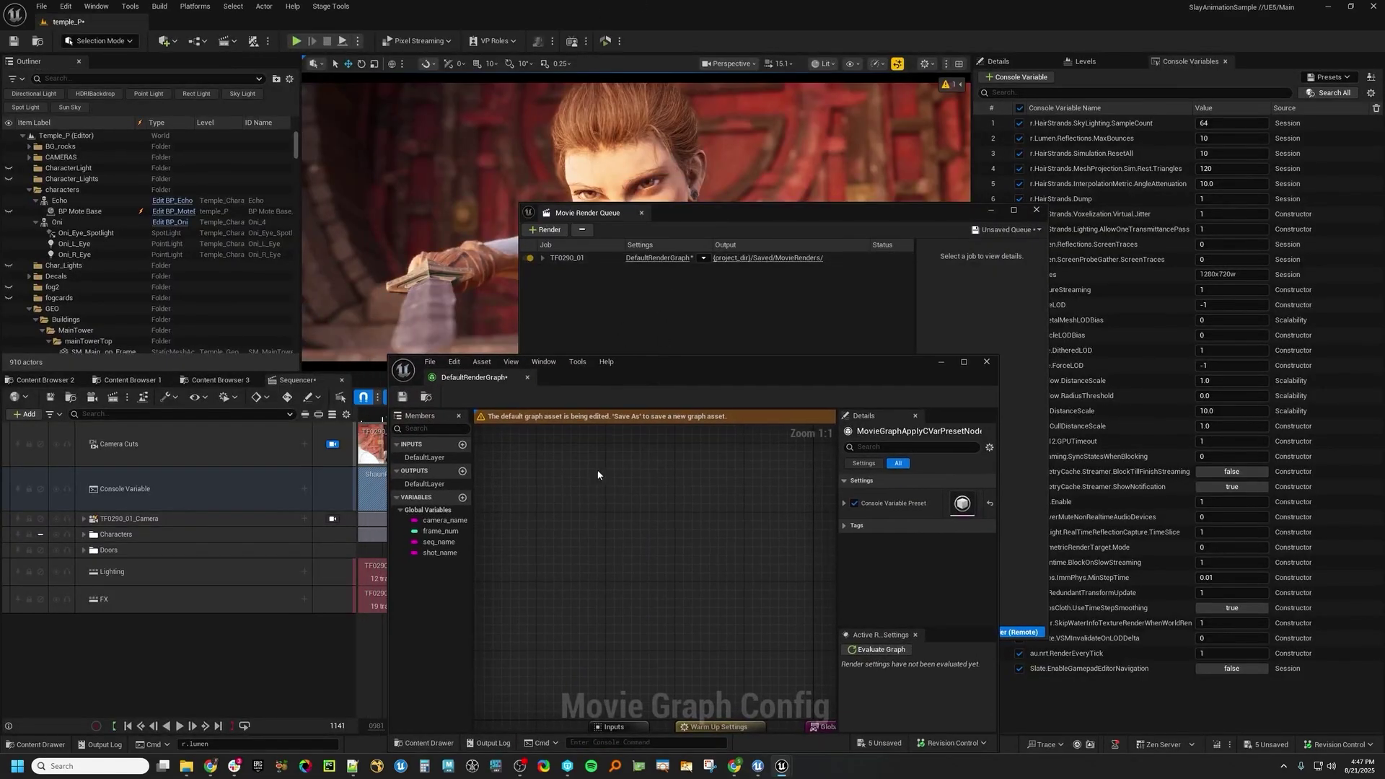
# Close the render graph window and tidy the level editor with a taller viewport and a collapsed GEO folder in the Outliner
pyautogui.click(985, 369)
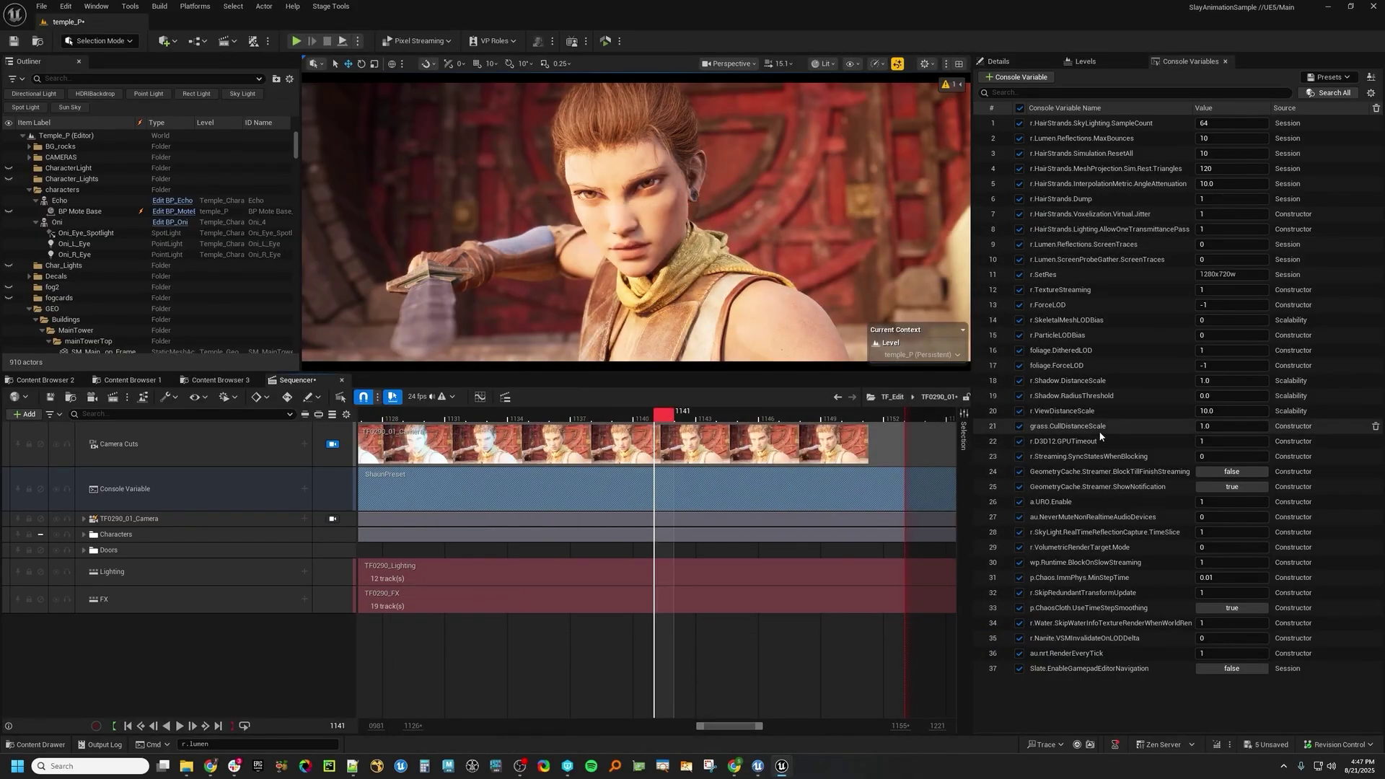
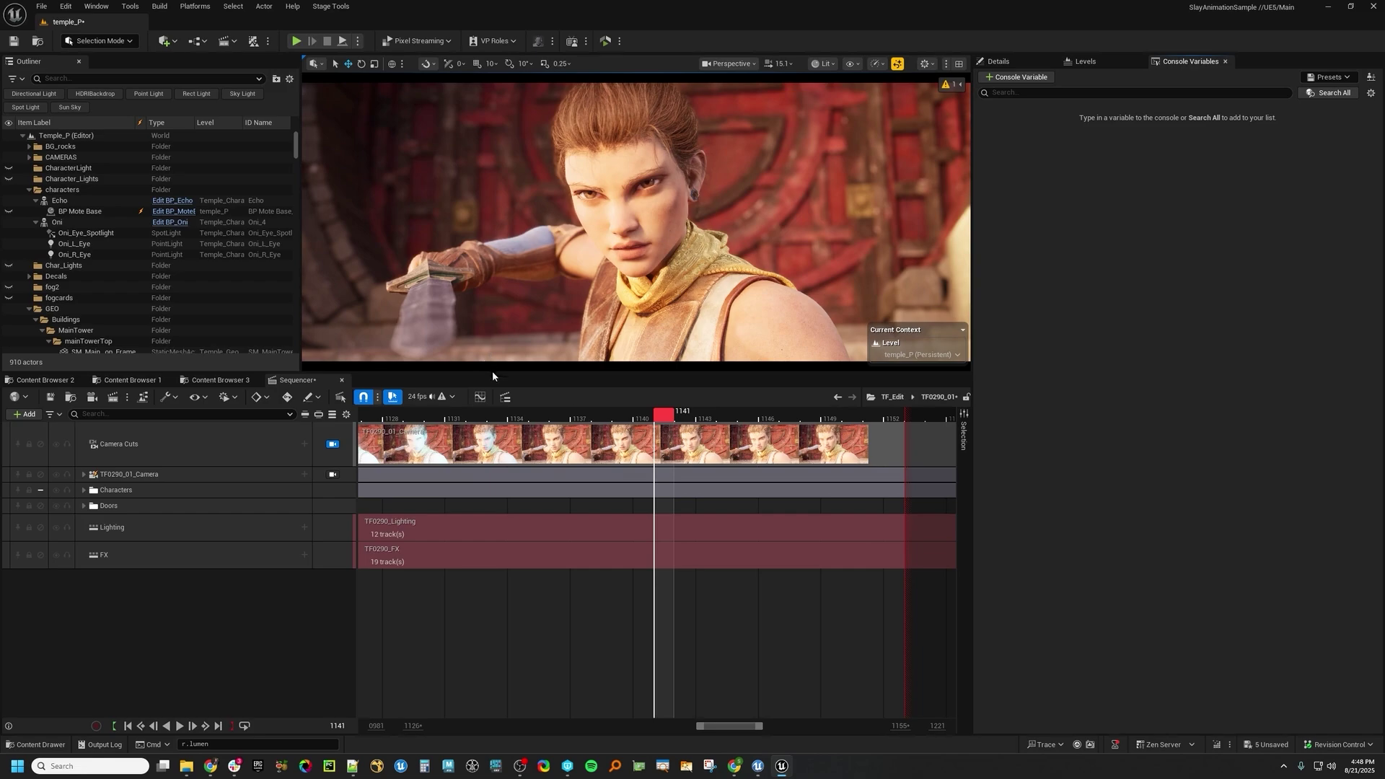
pyautogui.moveTo(492, 371); pyautogui.dragTo(492, 458)
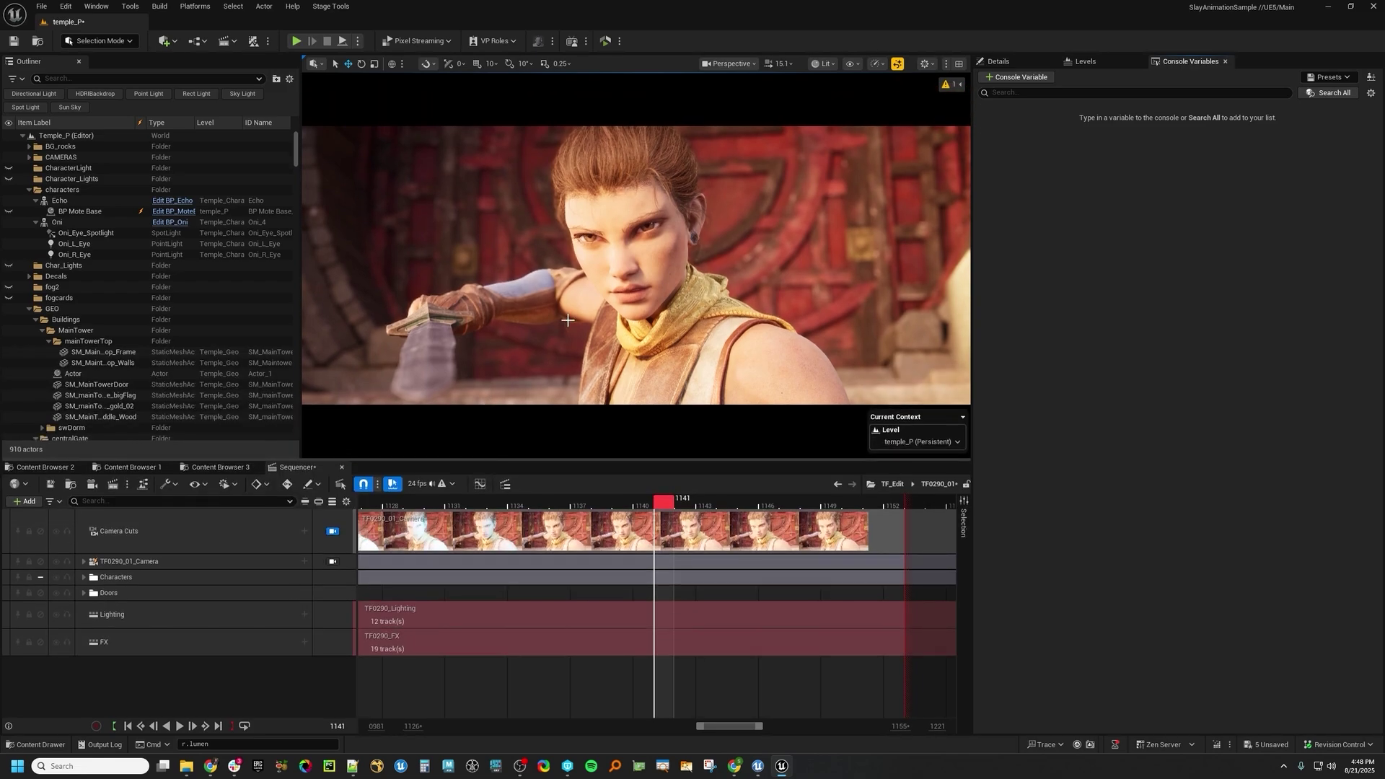
pyautogui.click(29, 308)
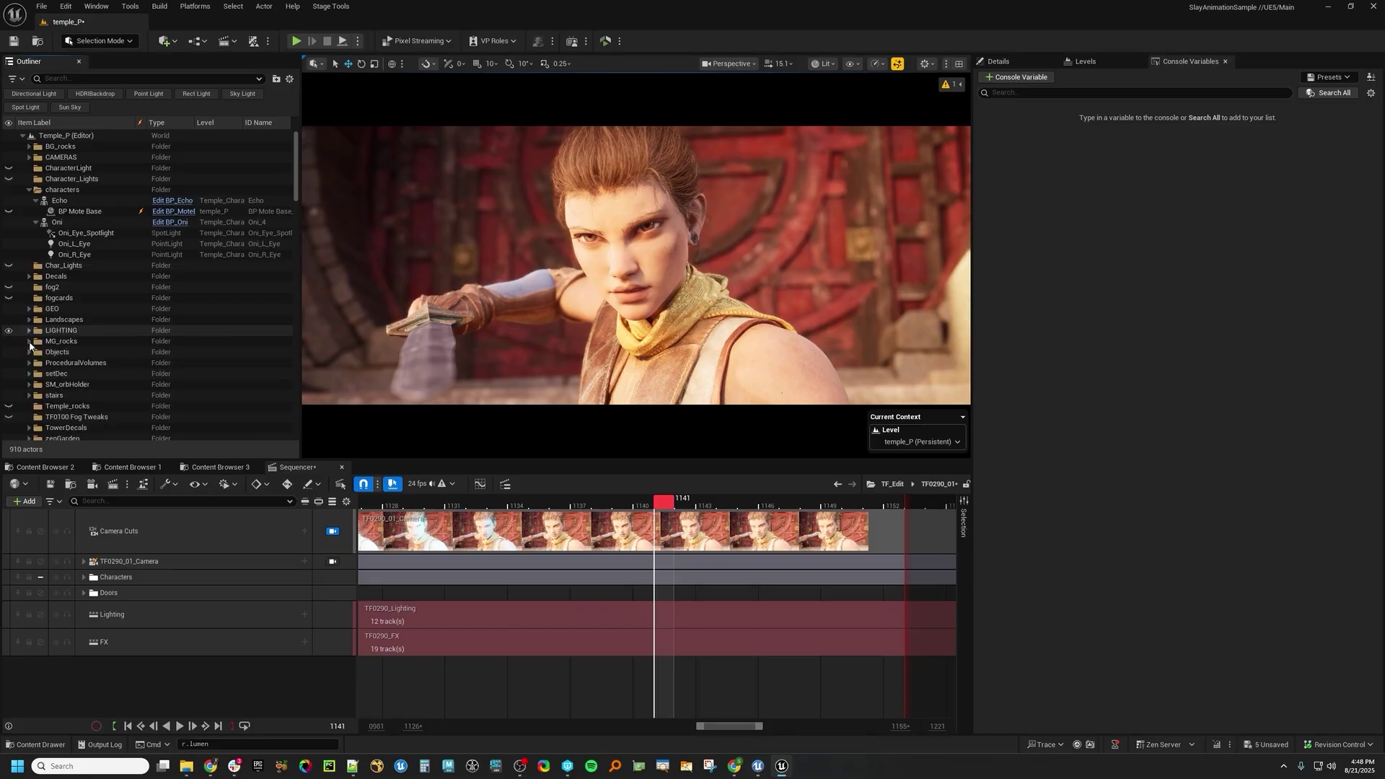
pyautogui.scroll(-5, 179, 319)
# Find the ConsoleEditor folder in the Content Browser and create a Blueprint Class there with EditorUtilityActor as its parent
pyautogui.click(45, 466)
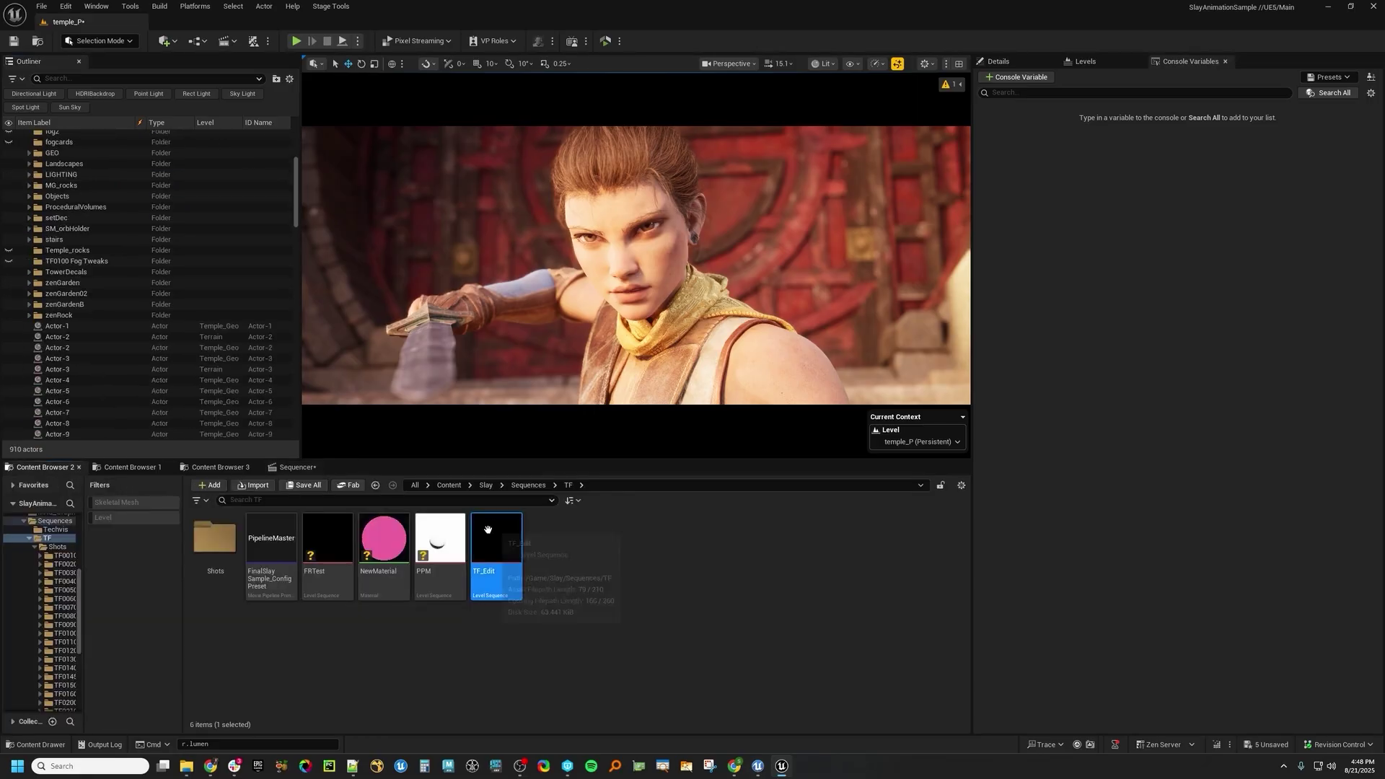
pyautogui.click(145, 468)
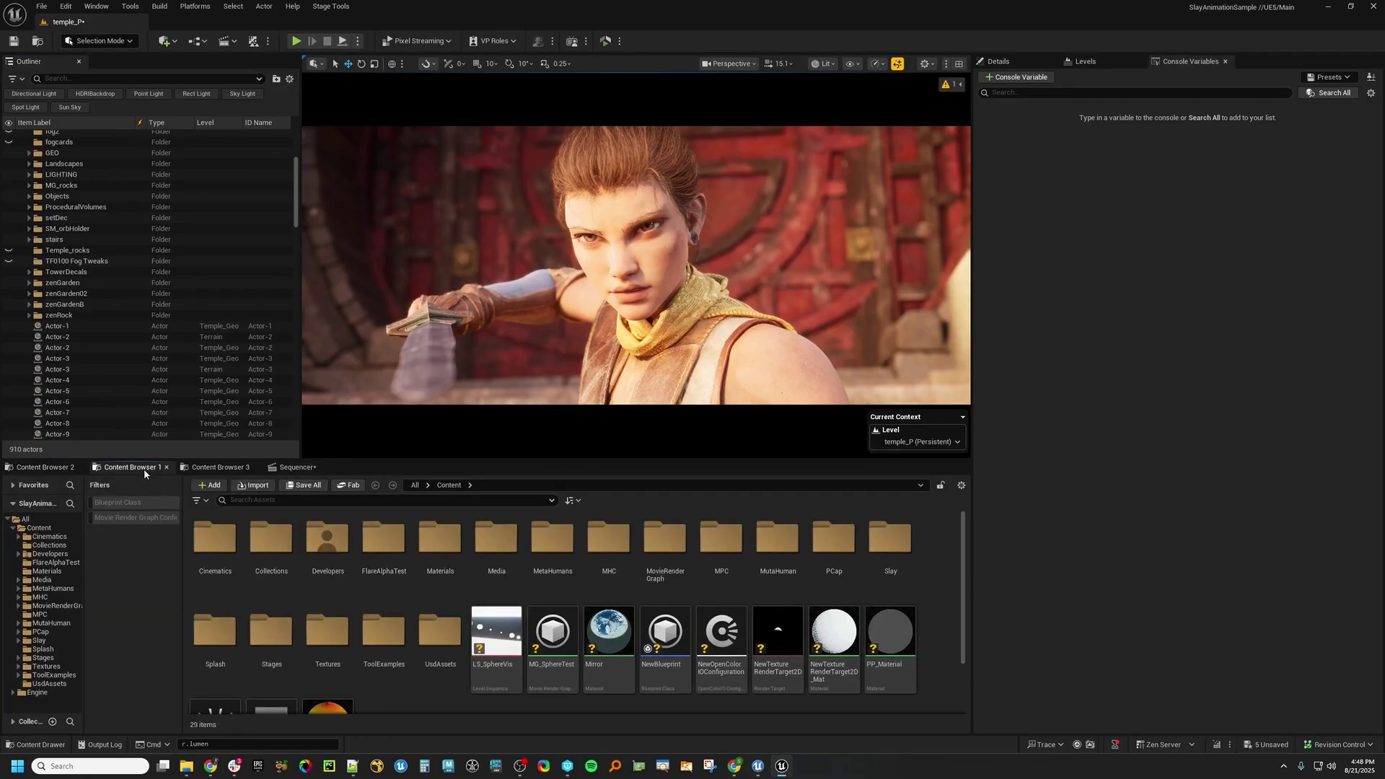
pyautogui.click(237, 467)
pyautogui.rightClick(404, 599)
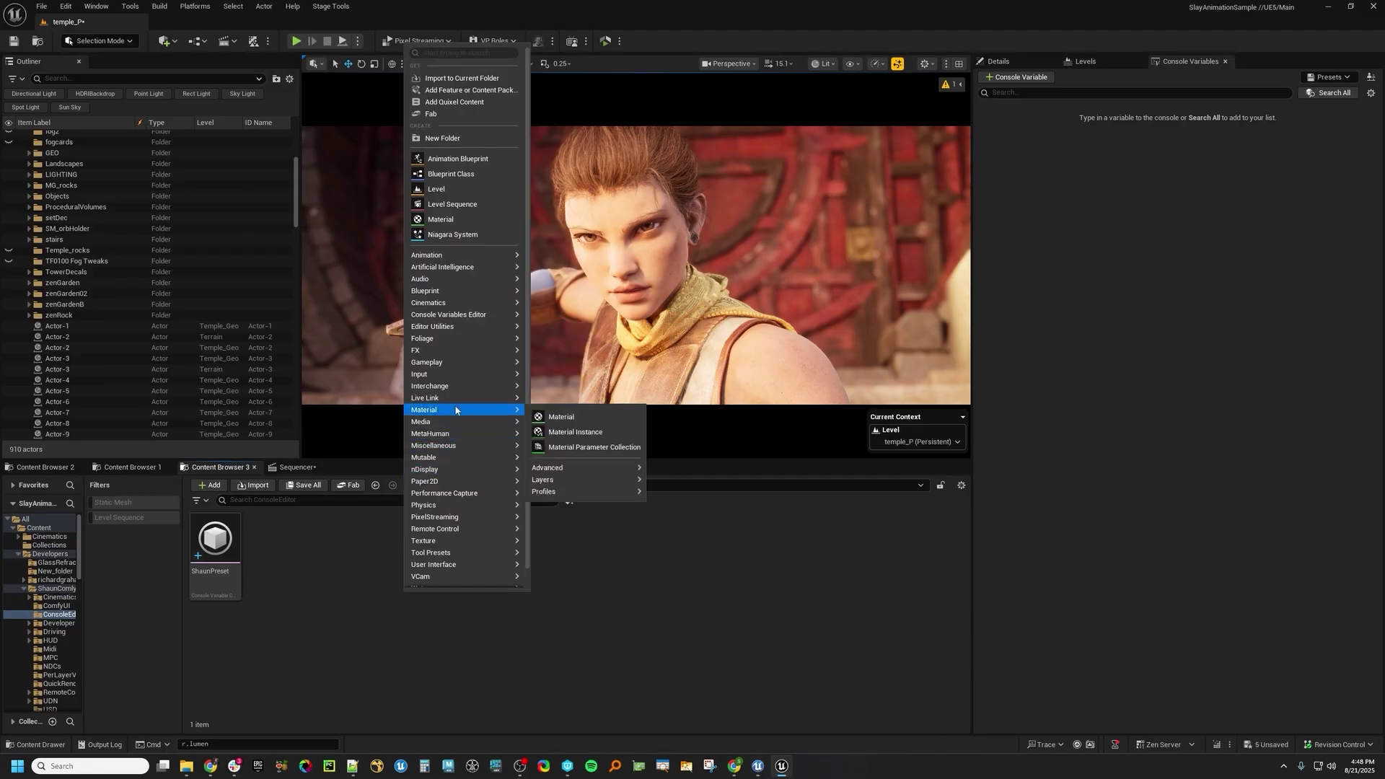
pyautogui.click(464, 174)
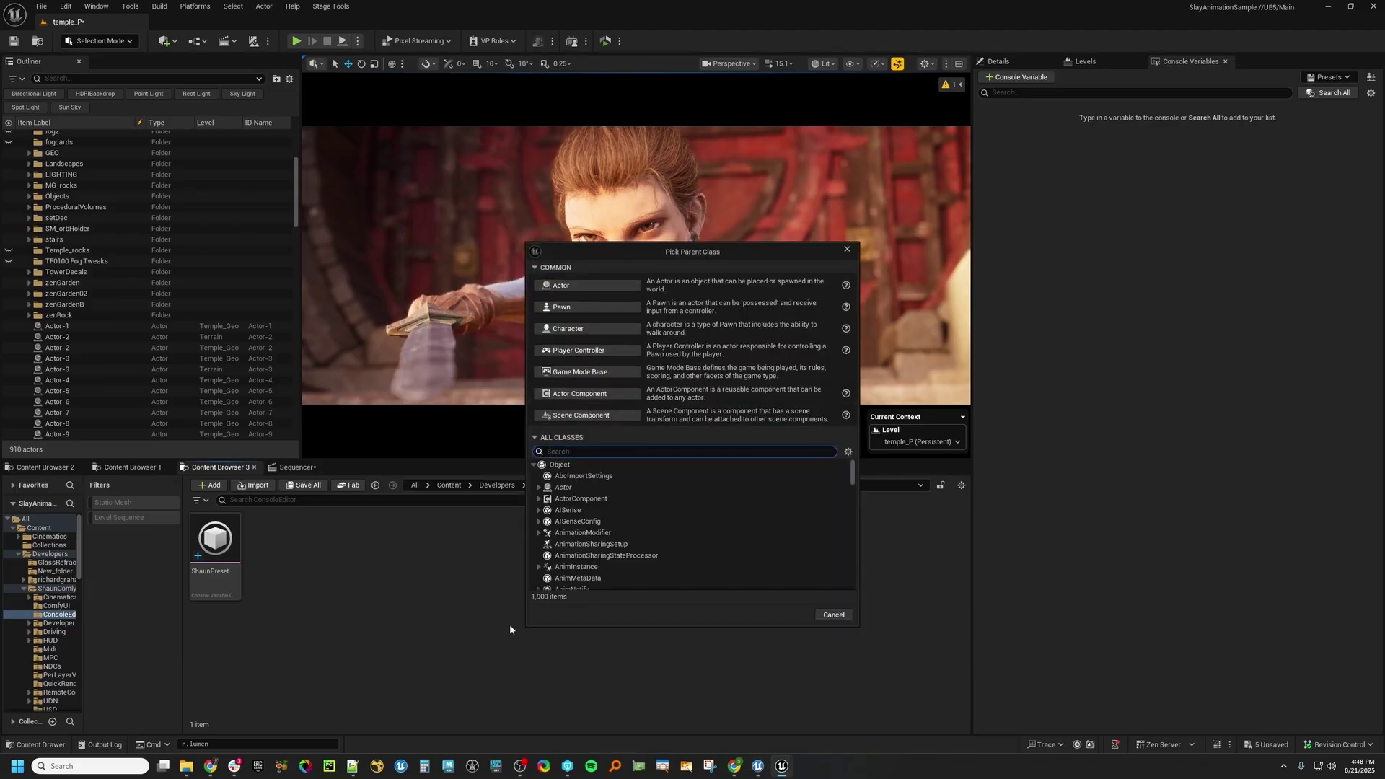
pyautogui.write('editor')
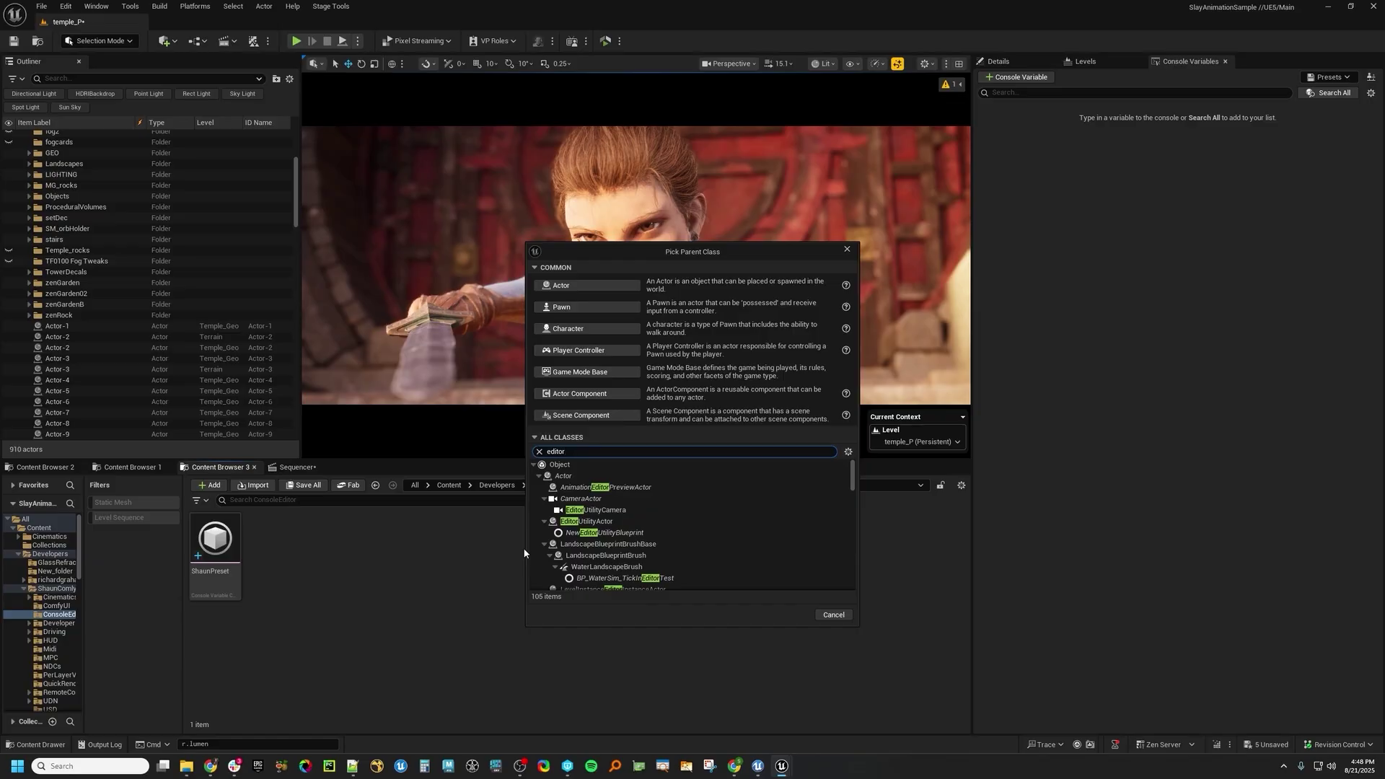
pyautogui.click(634, 521)
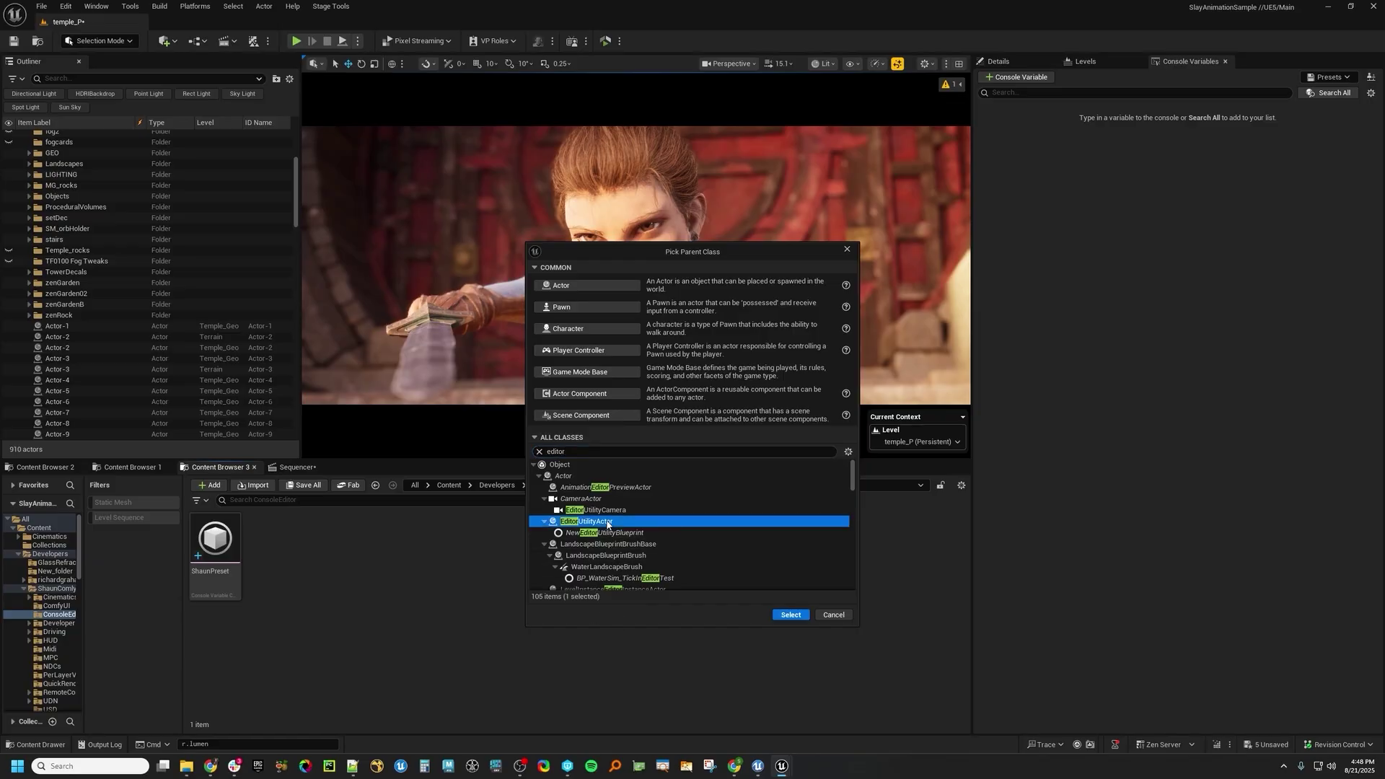
pyautogui.click(786, 616)
# Name the new Blueprint EUA_Cvar and deselect it
pyautogui.write('EUA')
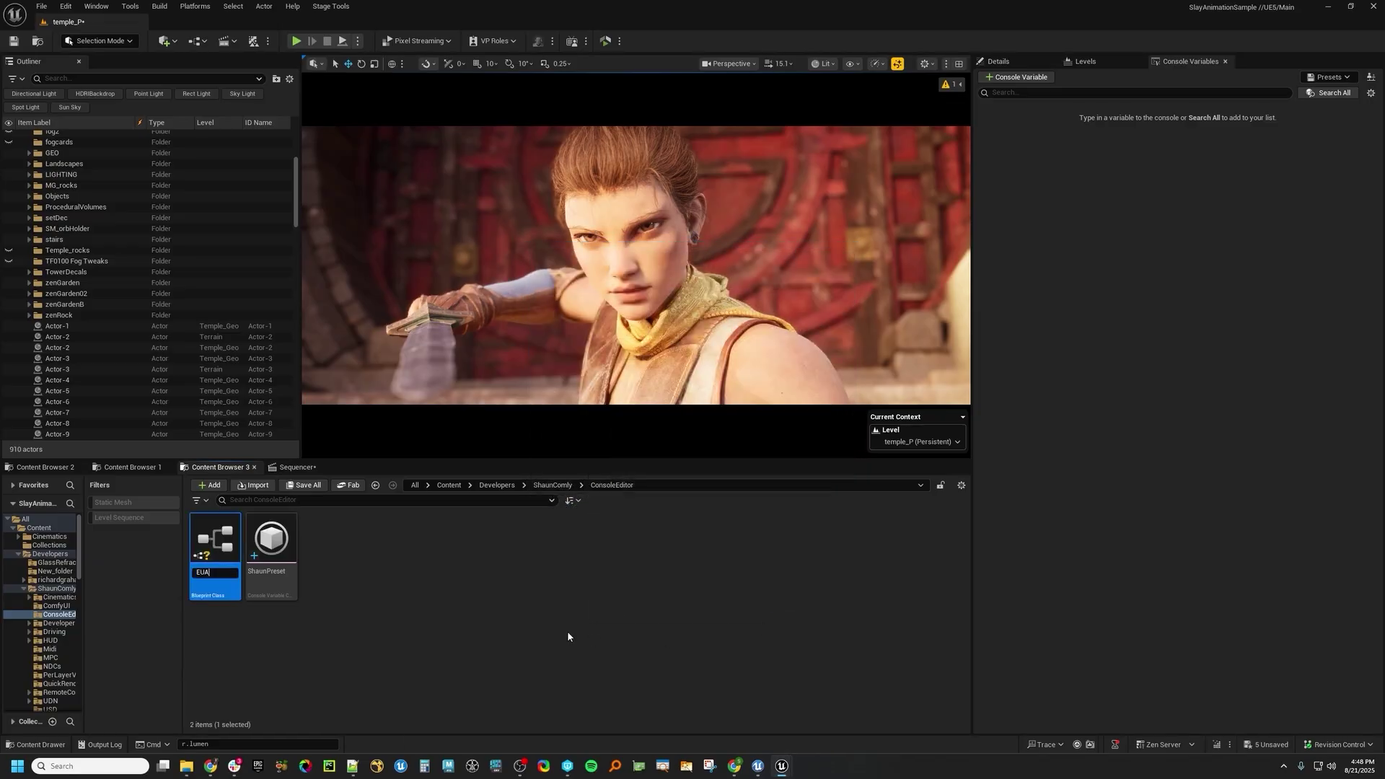
pyautogui.write('_Cvar')
pyautogui.press('Return')
pyautogui.click(613, 682)
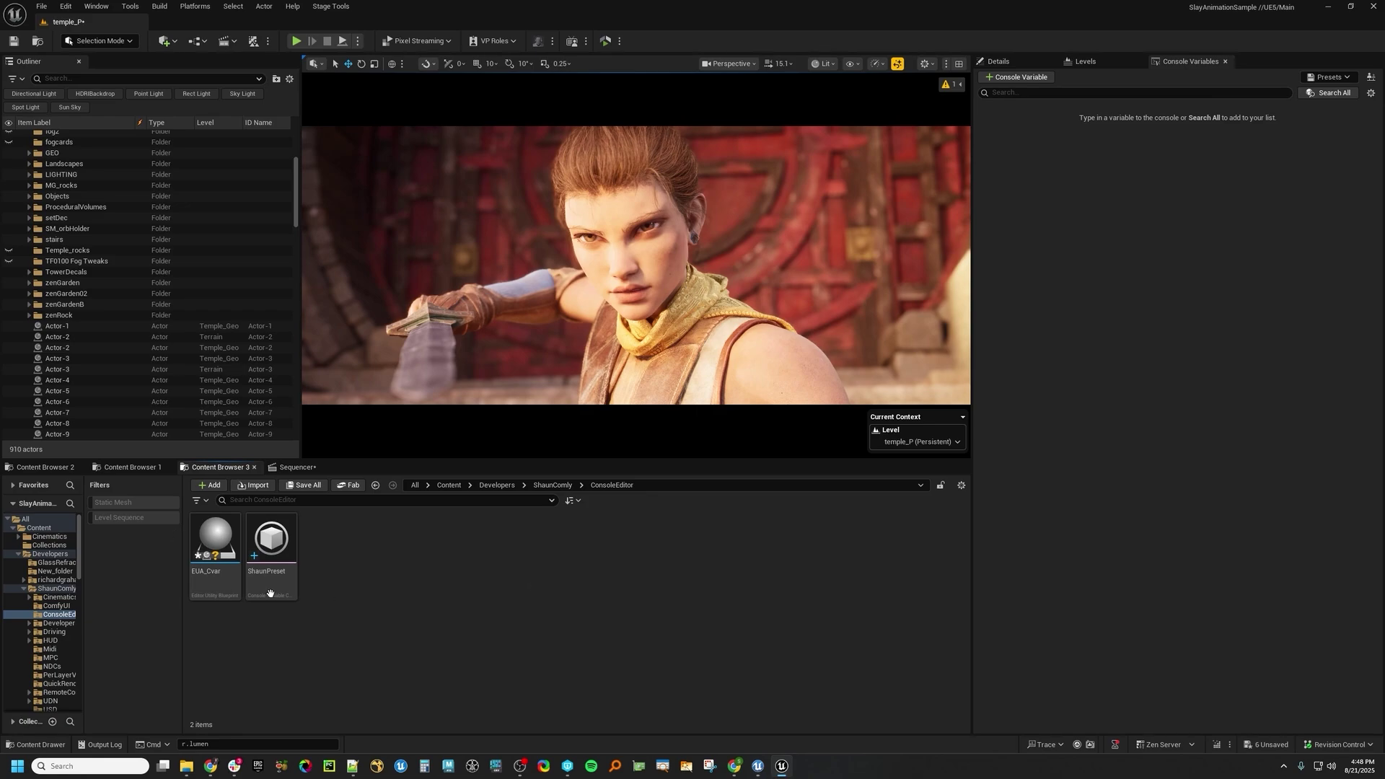
# Place EUA_Cvar in the level and show its Construction Script graph in an enlarged Blueprint editor window
pyautogui.moveTo(215, 541); pyautogui.dragTo(471, 342)
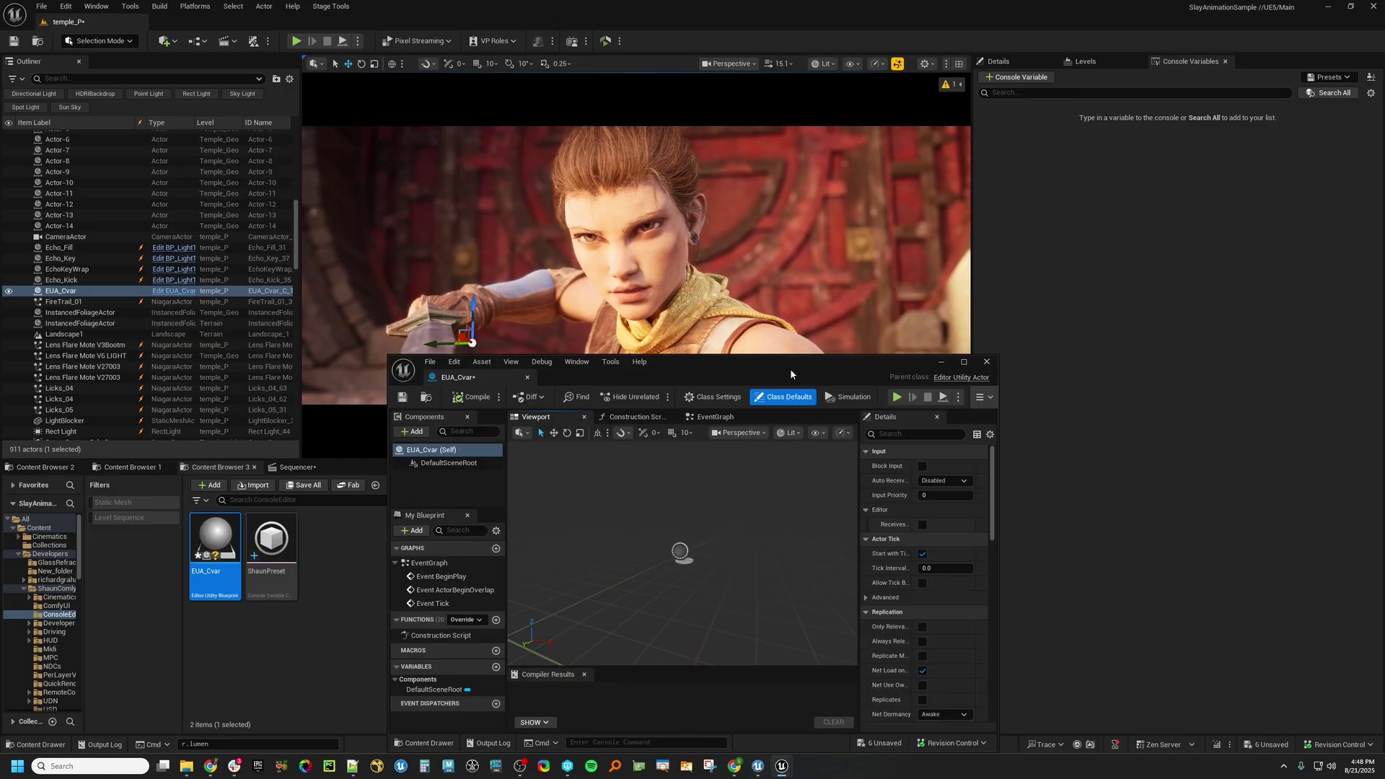
pyautogui.moveTo(789, 369); pyautogui.dragTo(504, 86)
pyautogui.moveTo(713, 473); pyautogui.dragTo(1052, 718)
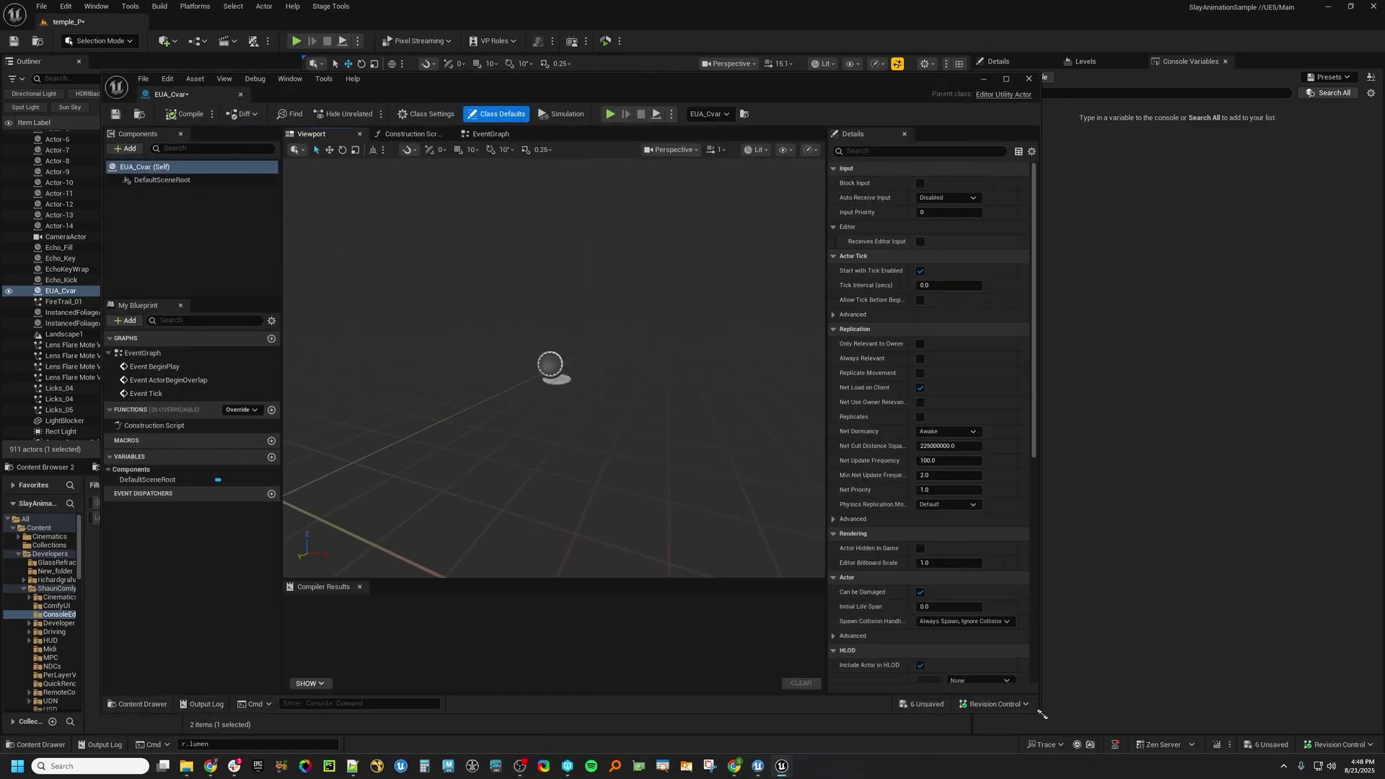
pyautogui.click(411, 134)
pyautogui.moveTo(636, 437); pyautogui.dragTo(519, 545, button='right')
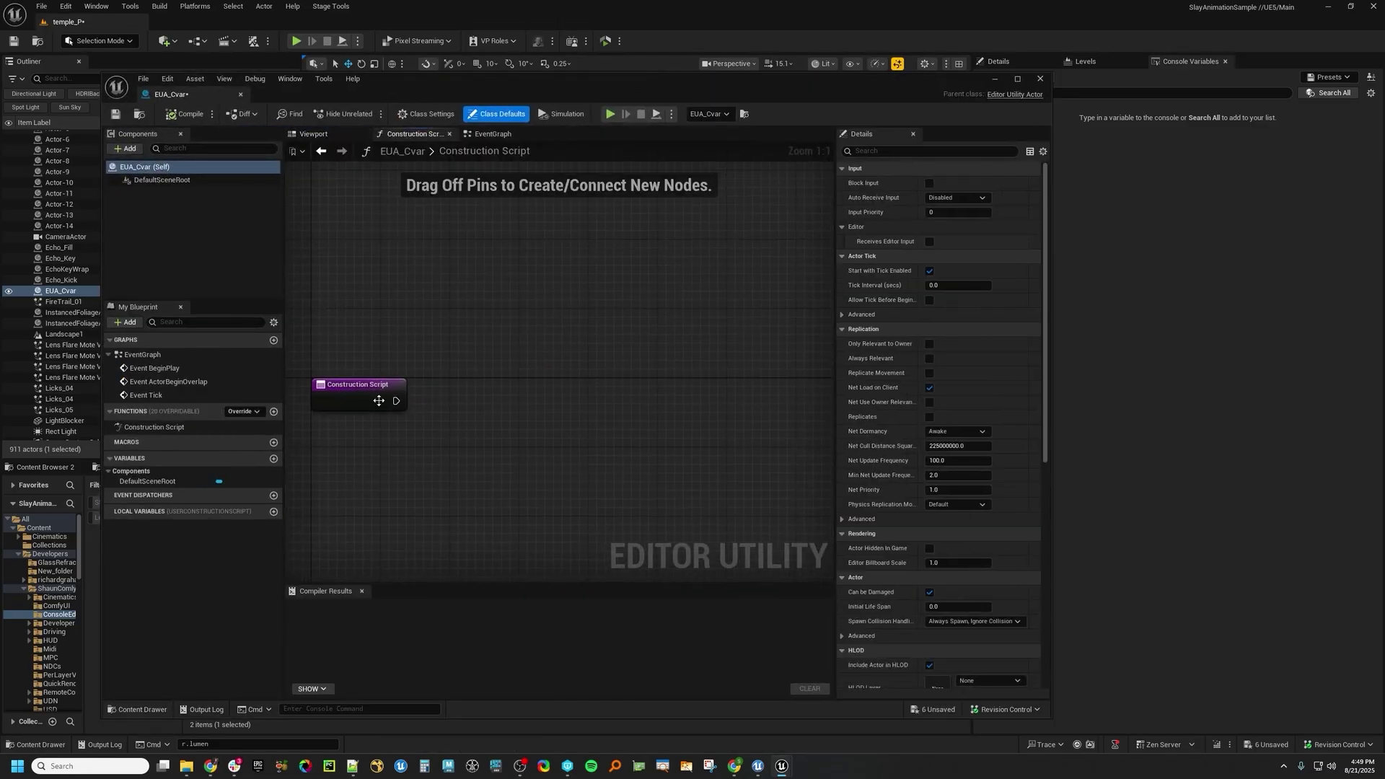
# Add a Load Preset Into Console Variables Editor node wired from the Construction Script's execution output, and place it beside that node
pyautogui.moveTo(396, 401); pyautogui.dragTo(533, 336)
pyautogui.write('console var')
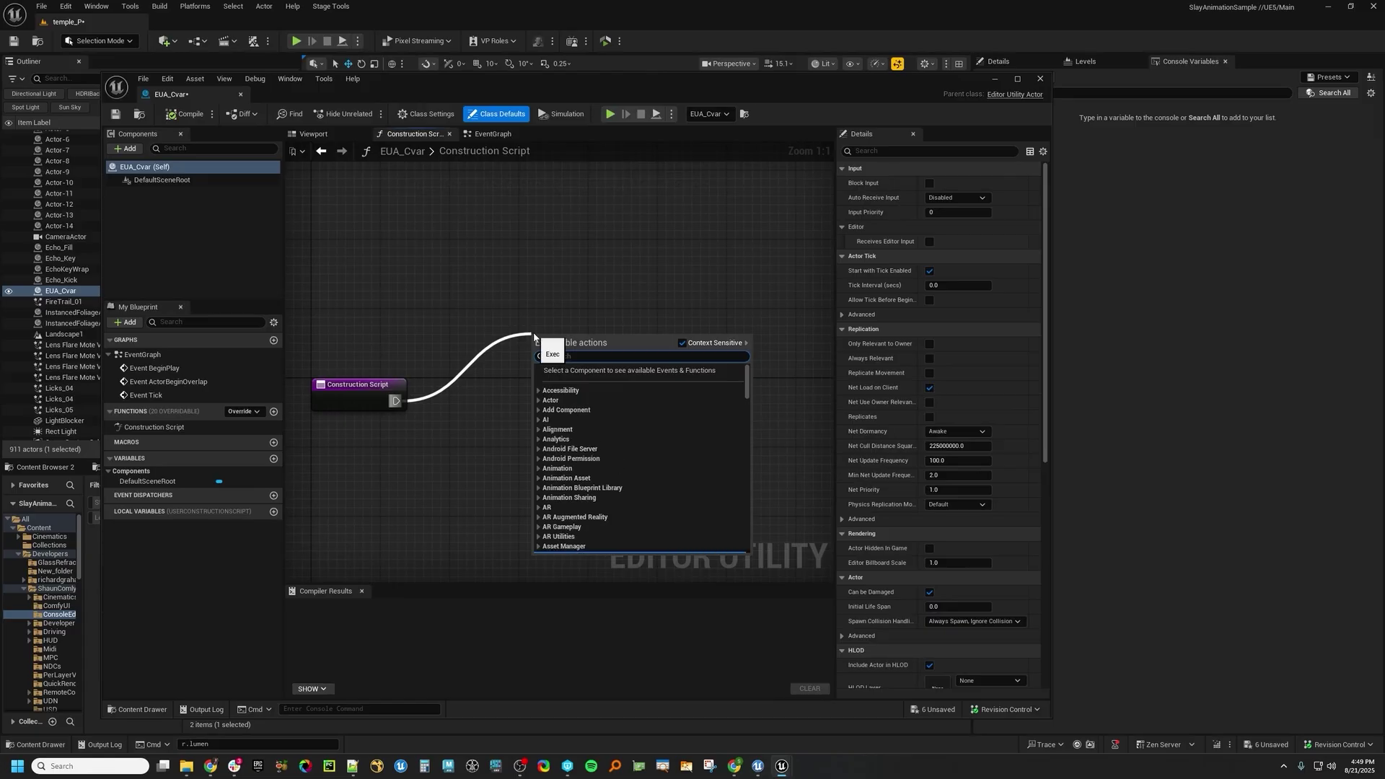
pyautogui.write('ia')
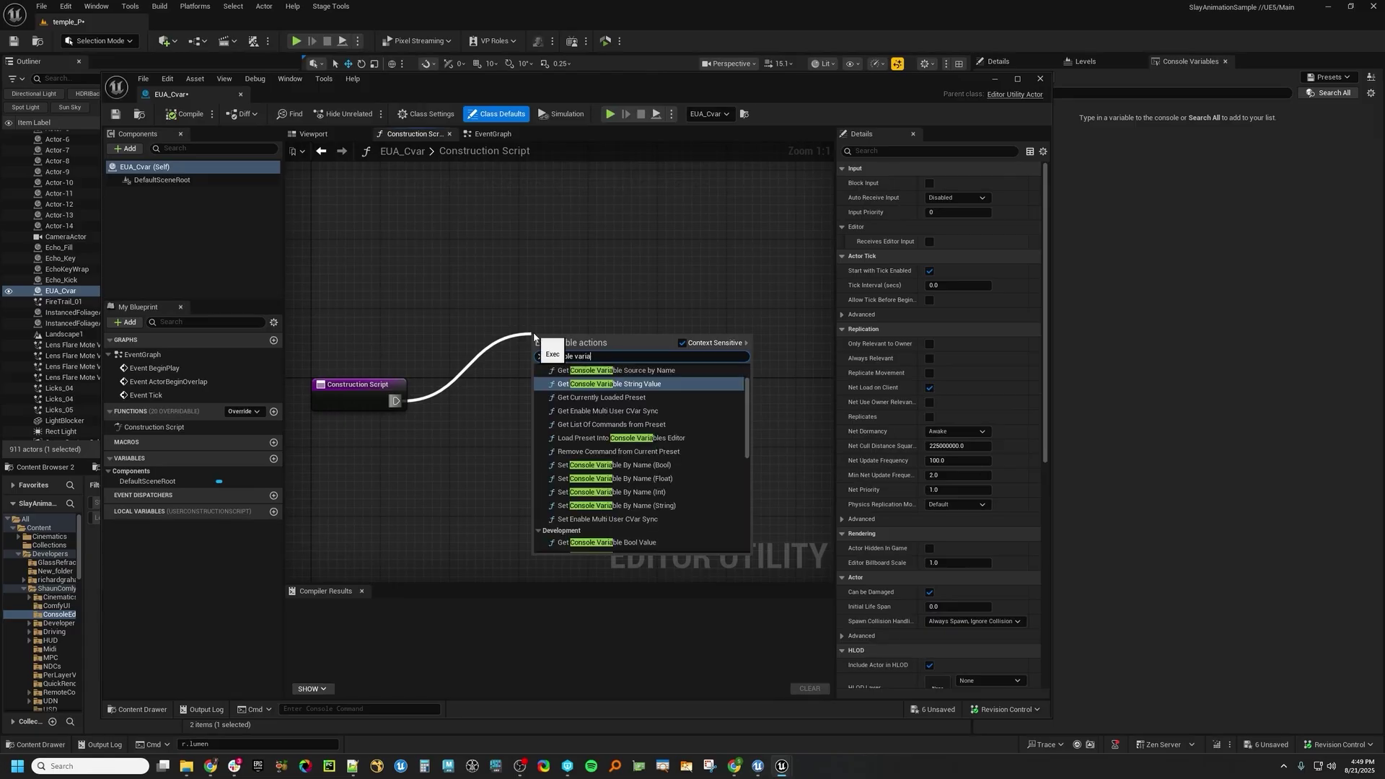
pyautogui.click(655, 438)
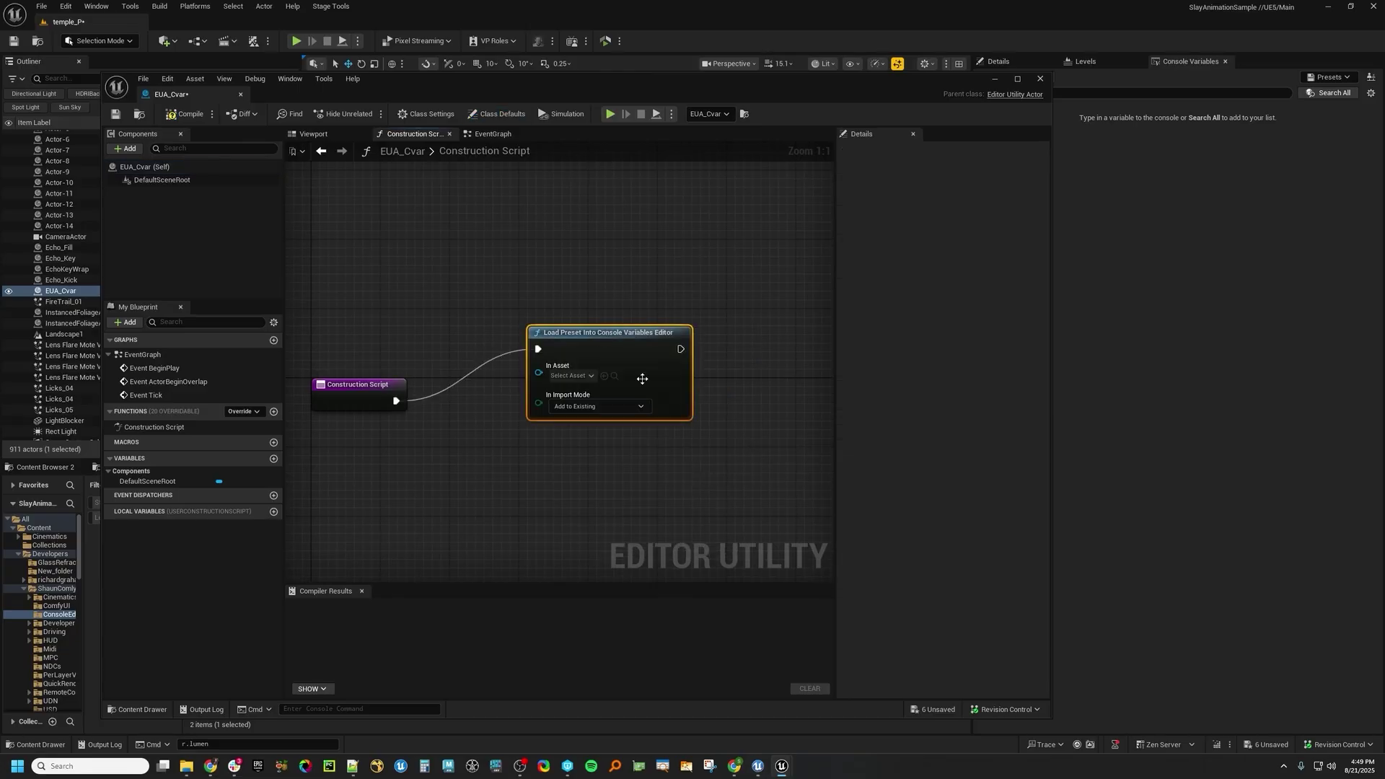
pyautogui.moveTo(538, 322); pyautogui.dragTo(498, 350)
# Assign ShaunPreset as the load node's In Asset and keep In Import Mode on Add to Existing
pyautogui.click(537, 402)
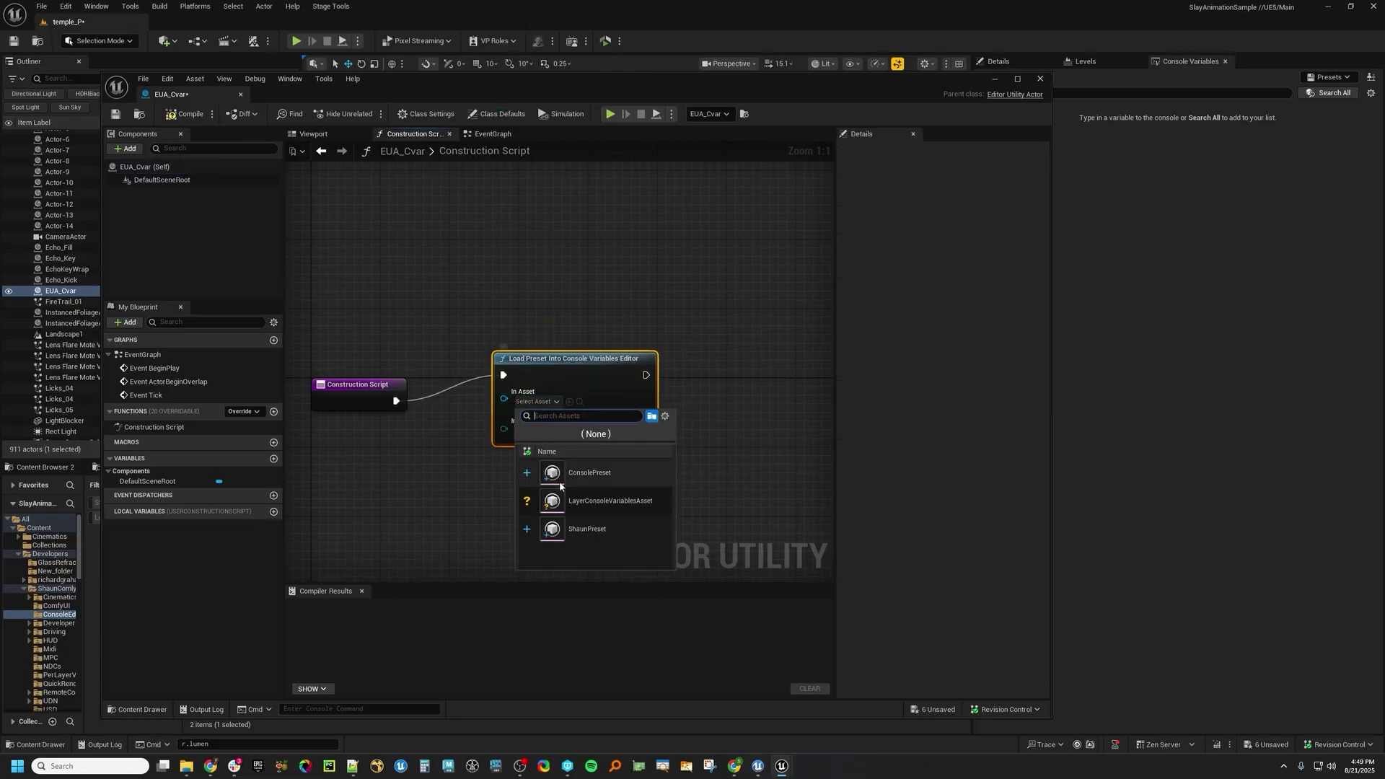
pyautogui.click(587, 528)
pyautogui.click(567, 433)
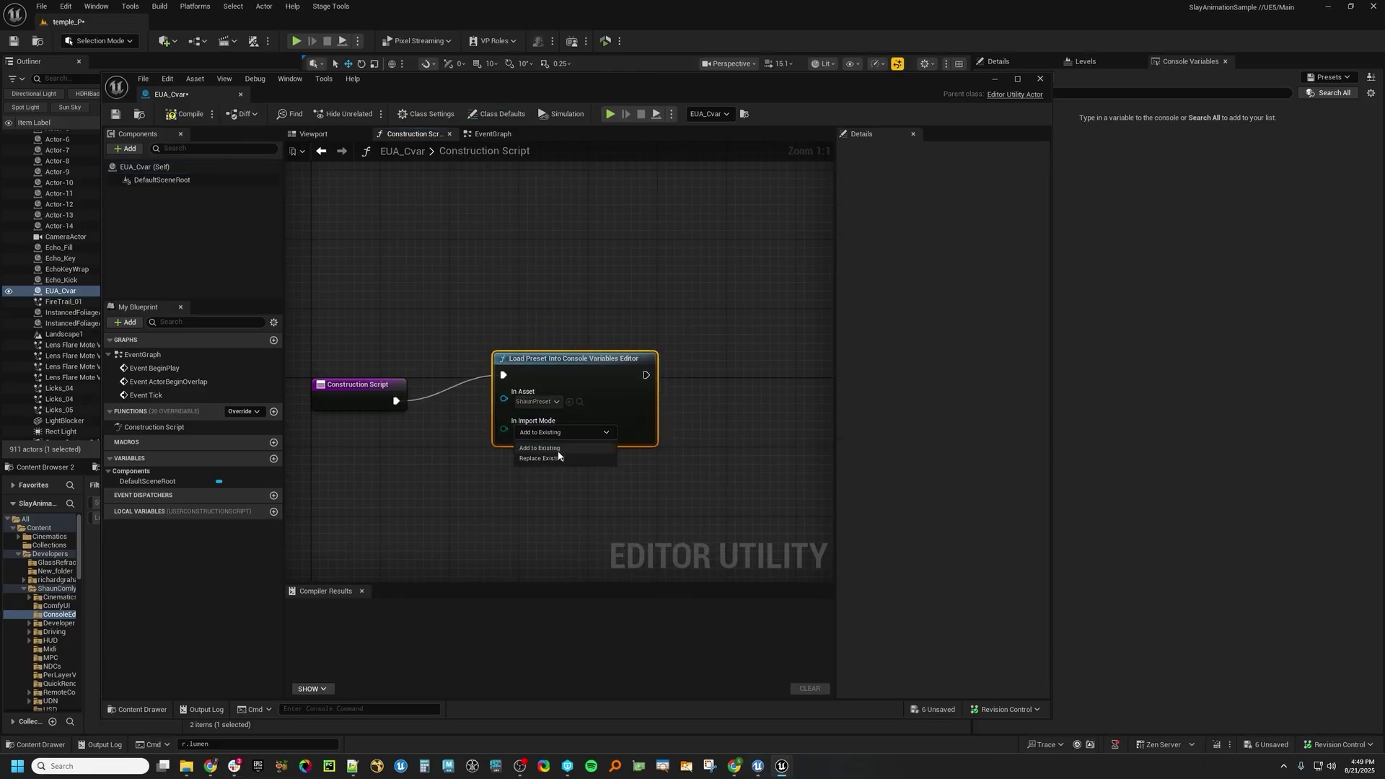
pyautogui.click(734, 519)
pyautogui.moveTo(513, 296); pyautogui.dragTo(565, 296, button='right')
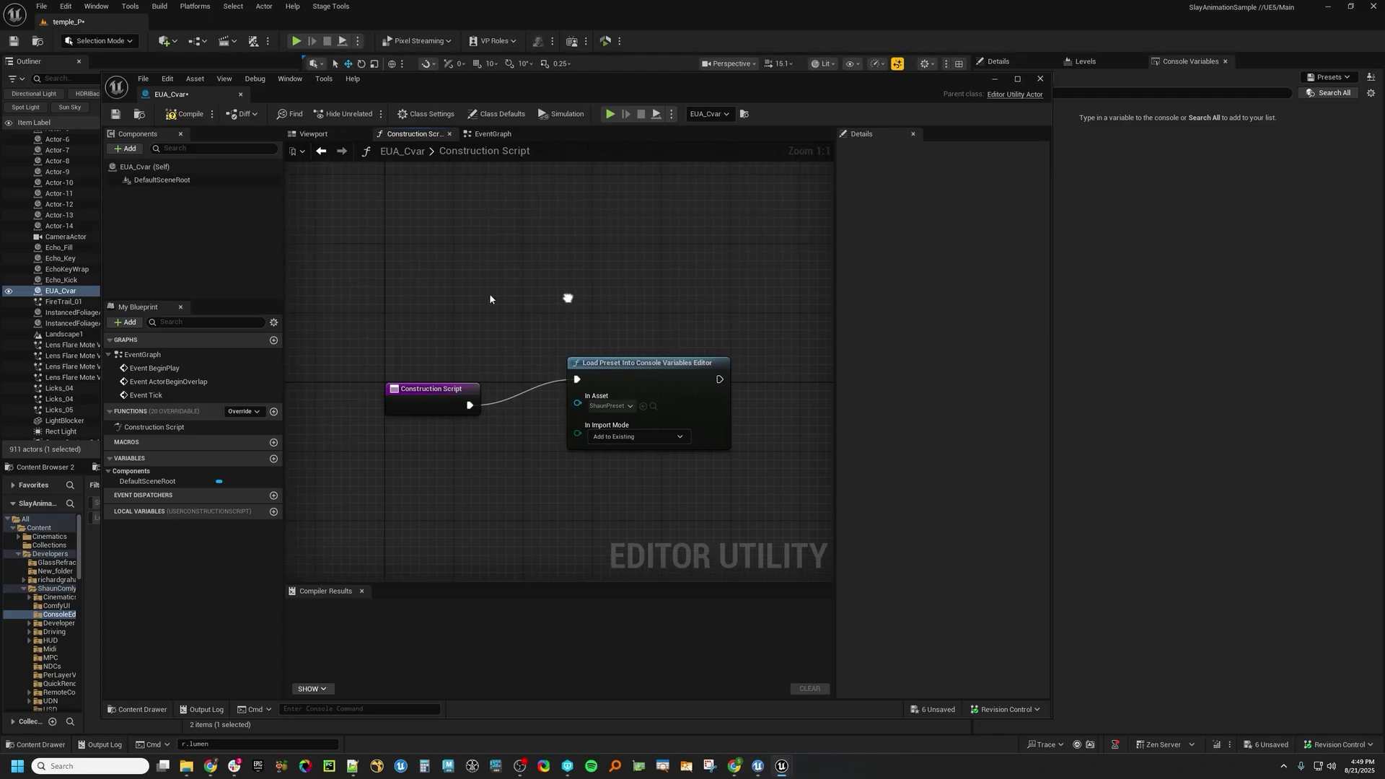
# Compile the EUA_Cvar Blueprint and move its window down to uncover the Console Variables list
pyautogui.moveTo(354, 91); pyautogui.dragTo(692, 328)
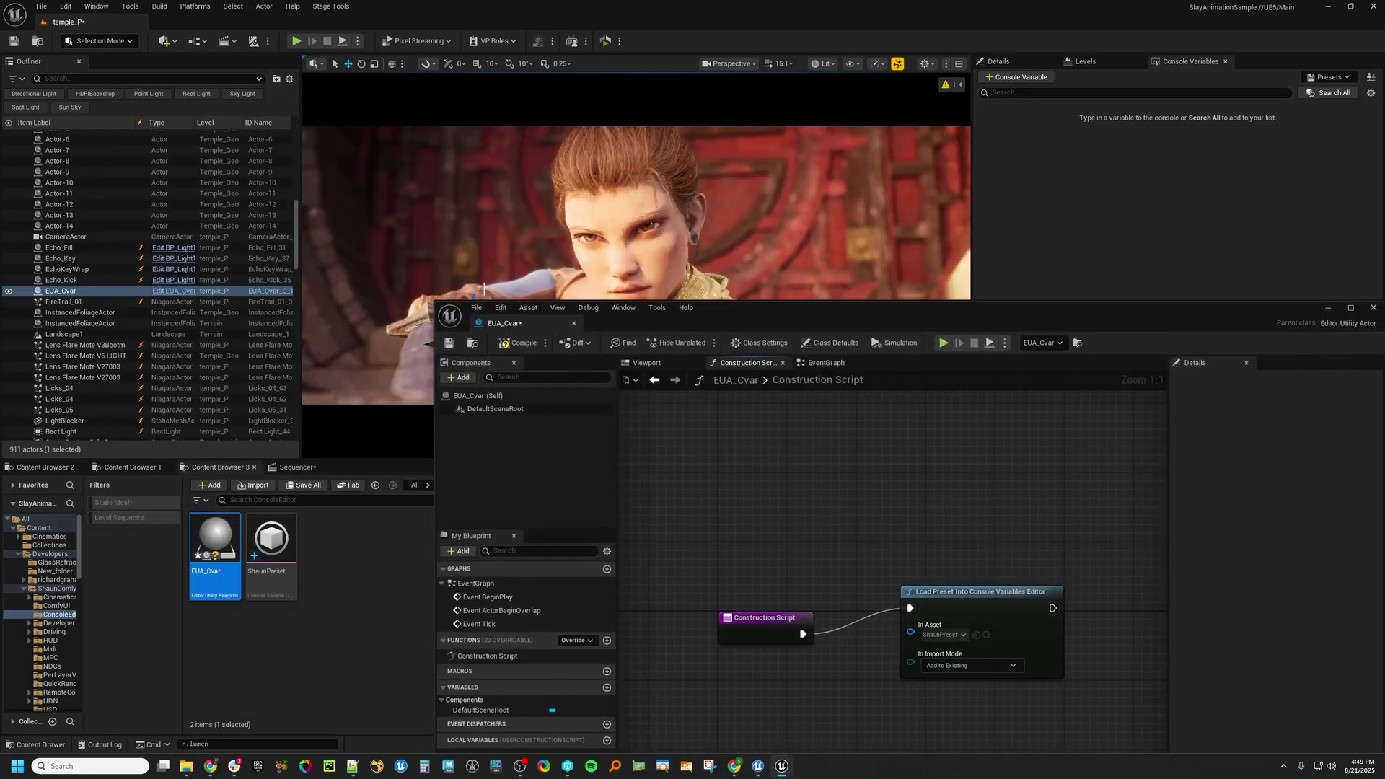
pyautogui.click(521, 342)
pyautogui.moveTo(793, 310); pyautogui.dragTo(691, 550)
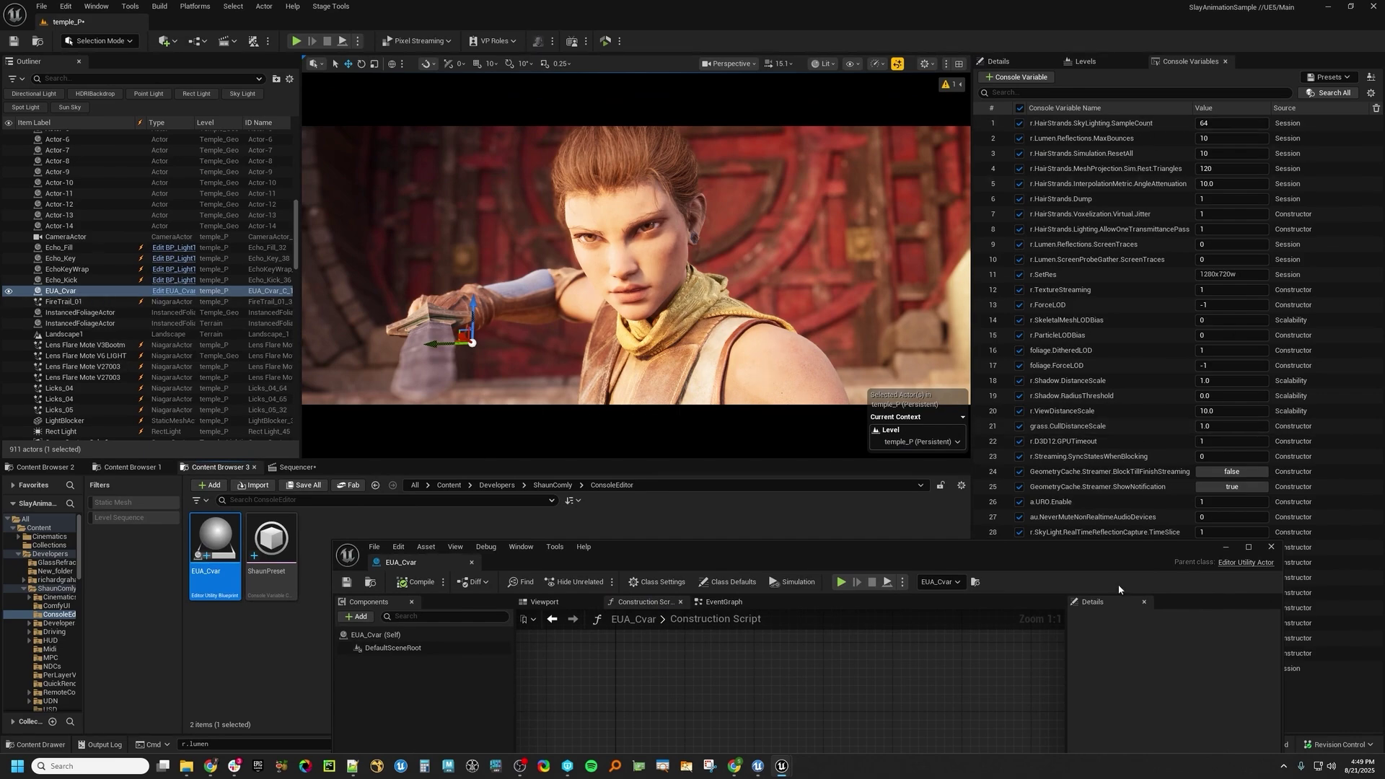
# Compare the Construction Script with the console variables and viewport behind it, and bring the whole Blueprint graph back into view
pyautogui.moveTo(1079, 558); pyautogui.dragTo(1046, 421)
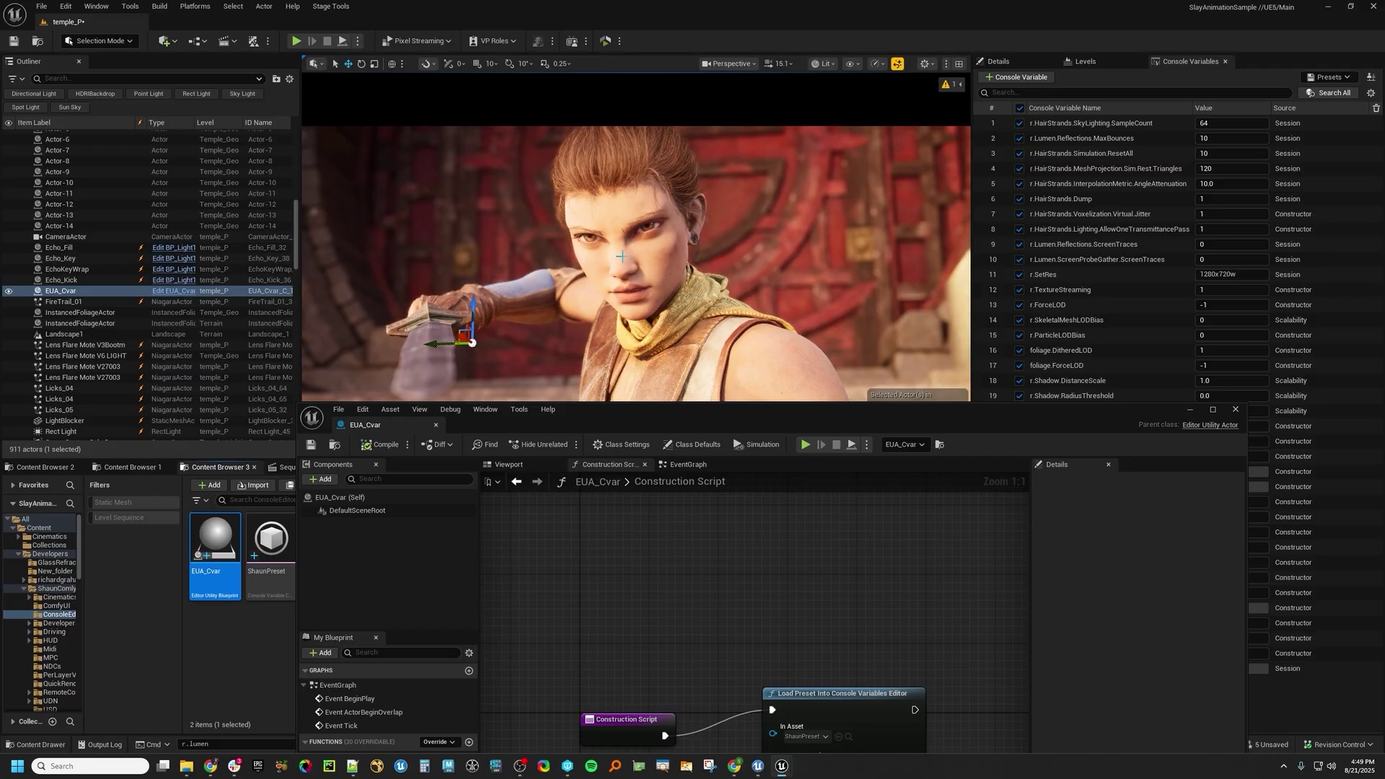
pyautogui.moveTo(835, 430); pyautogui.dragTo(835, 618)
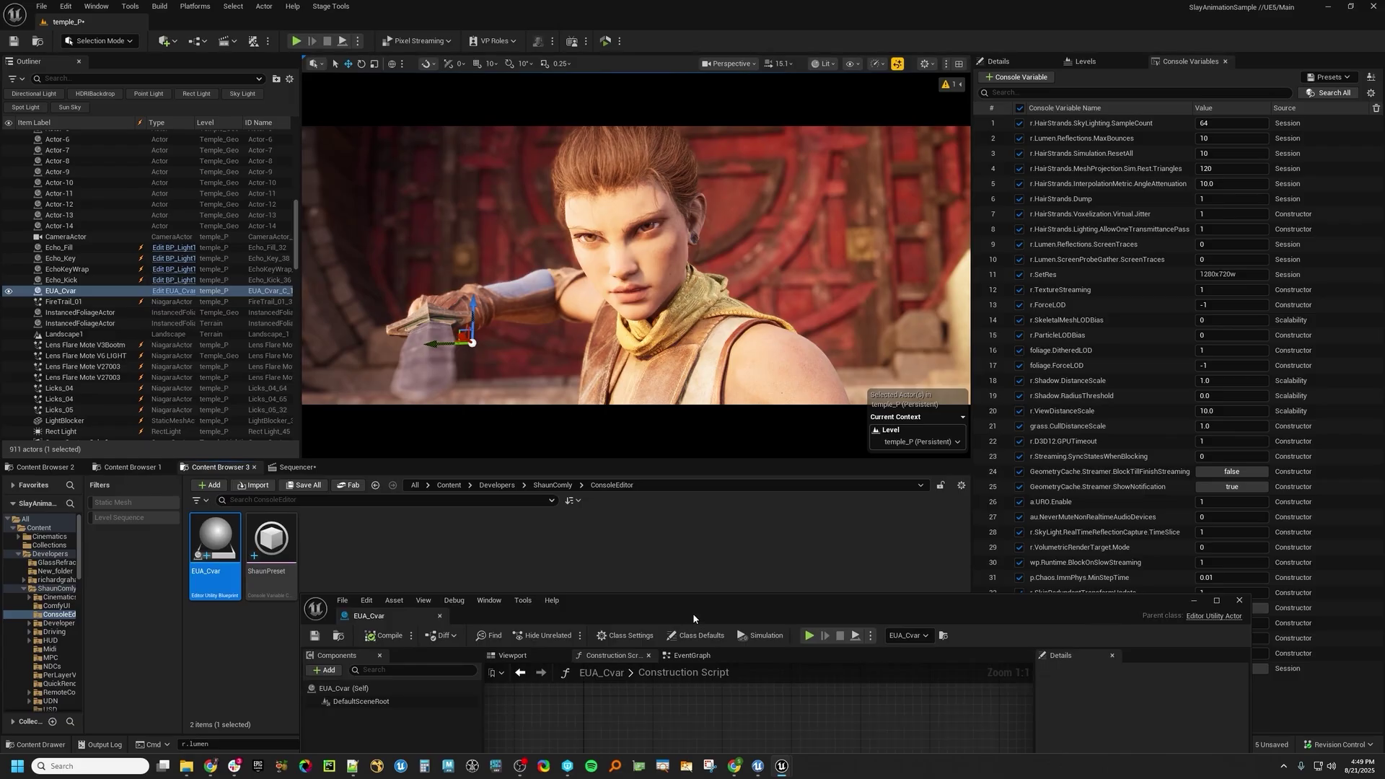
pyautogui.moveTo(697, 617); pyautogui.dragTo(527, 124)
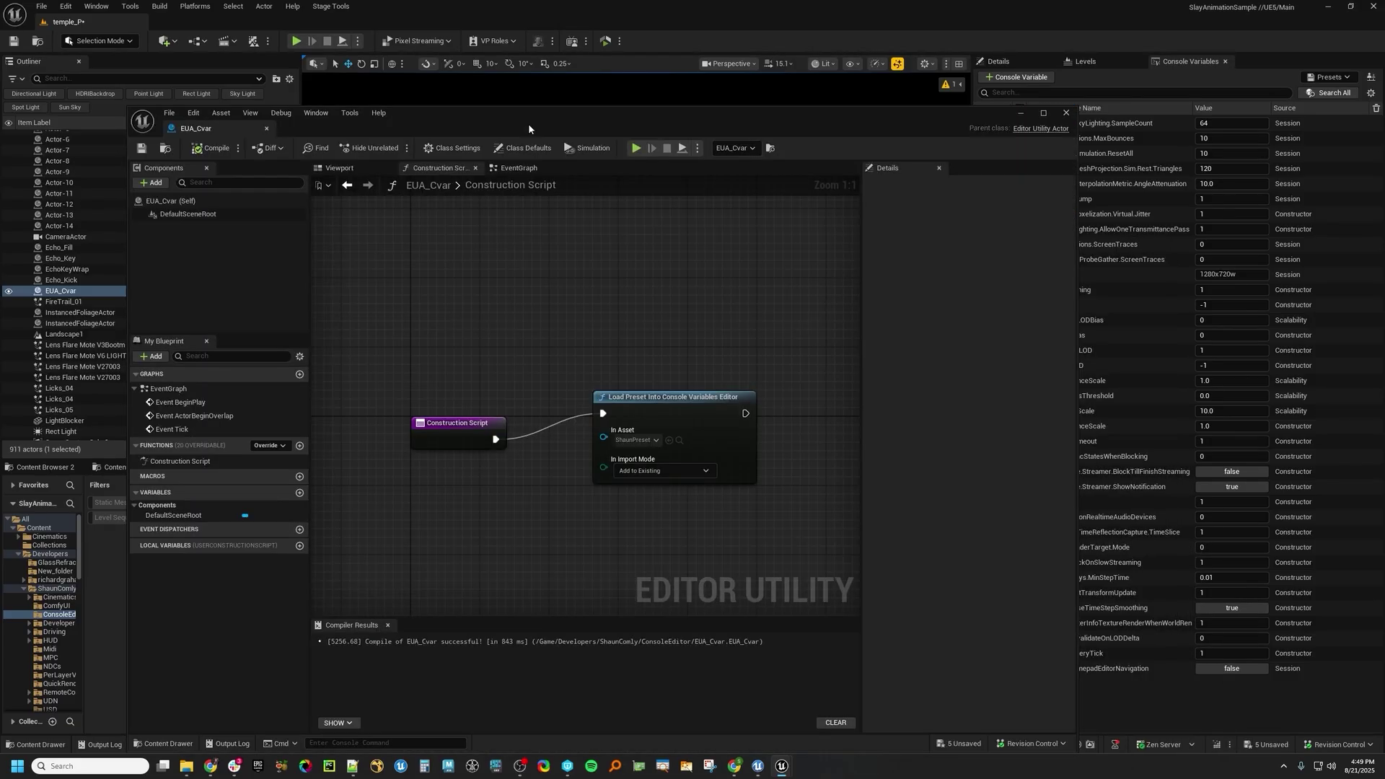